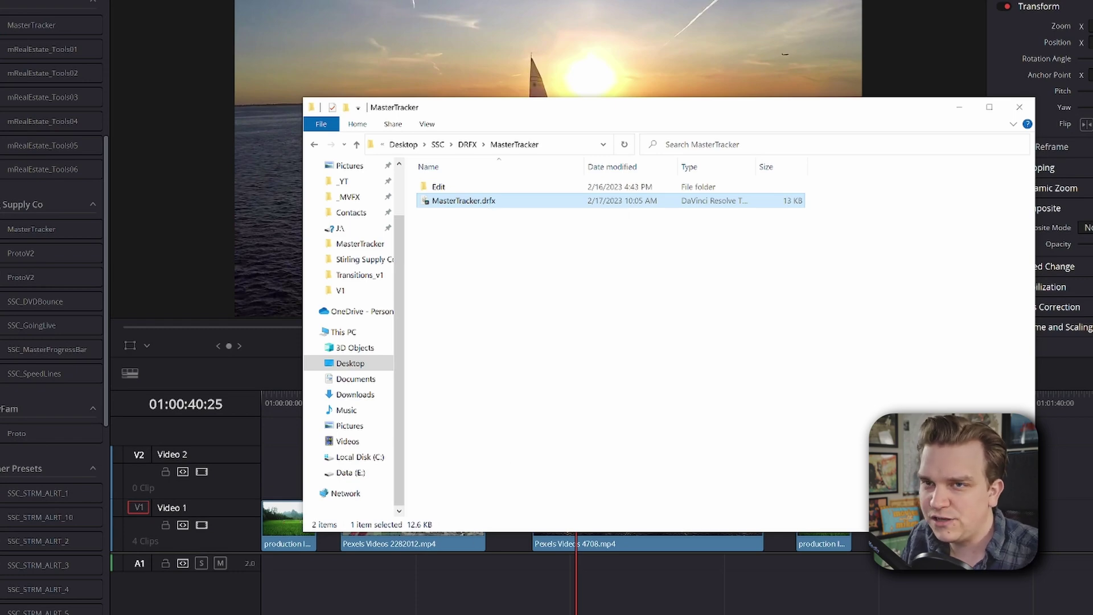
# Place the Stirling Supply Co MasterTracker generator on Video 2 at the timeline start, above the first rice-field clip
pyautogui.click(65, 120)
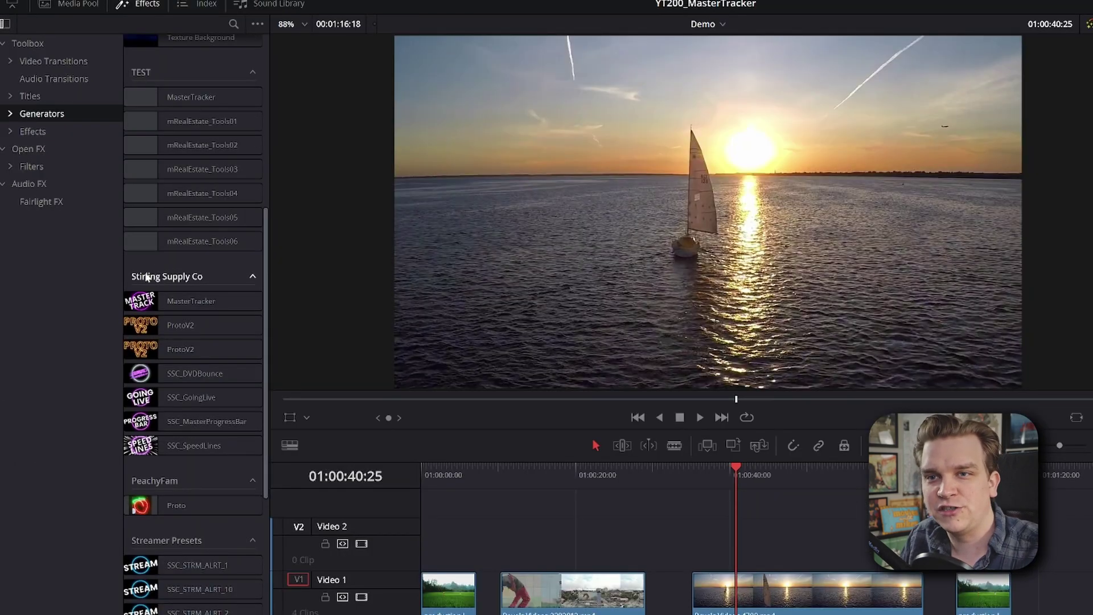
pyautogui.click(165, 301)
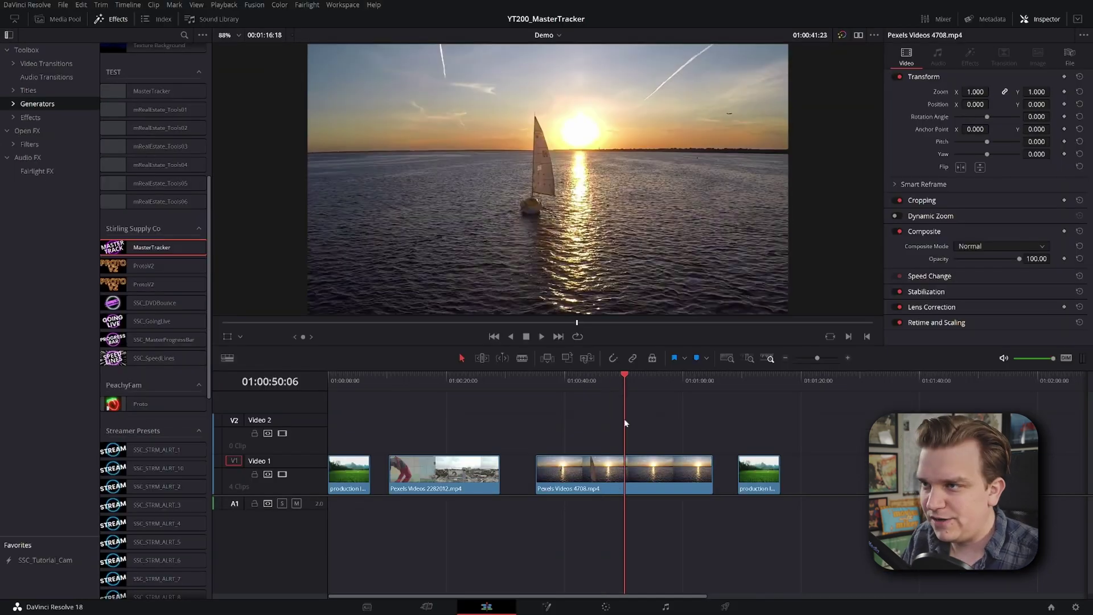
pyautogui.moveTo(625, 423); pyautogui.dragTo(328, 401)
pyautogui.scroll(3, 430, 411)
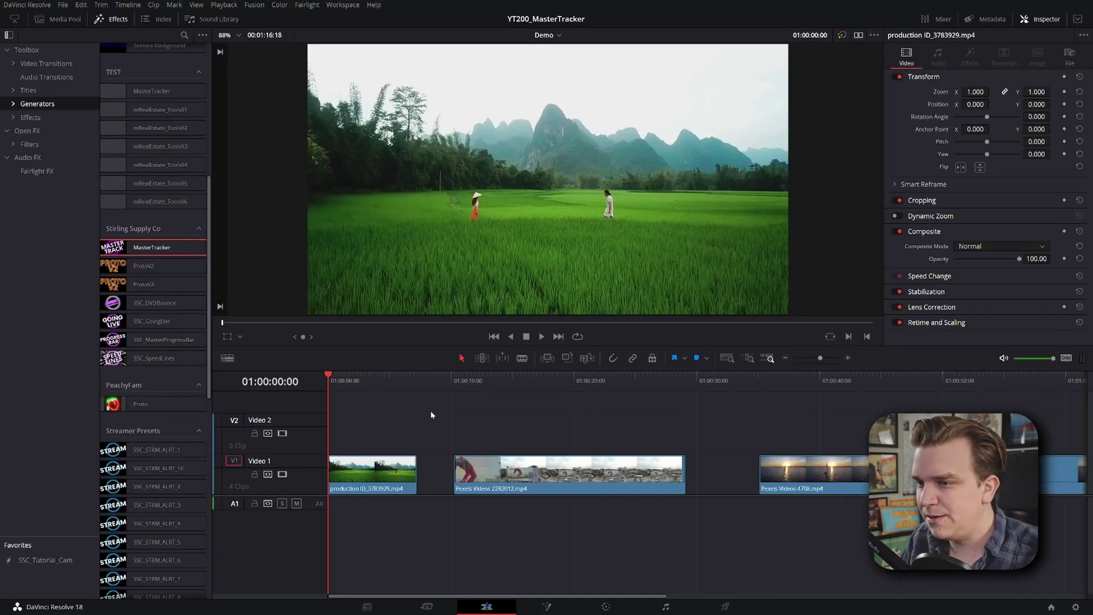
pyautogui.scroll(-4, 431, 411)
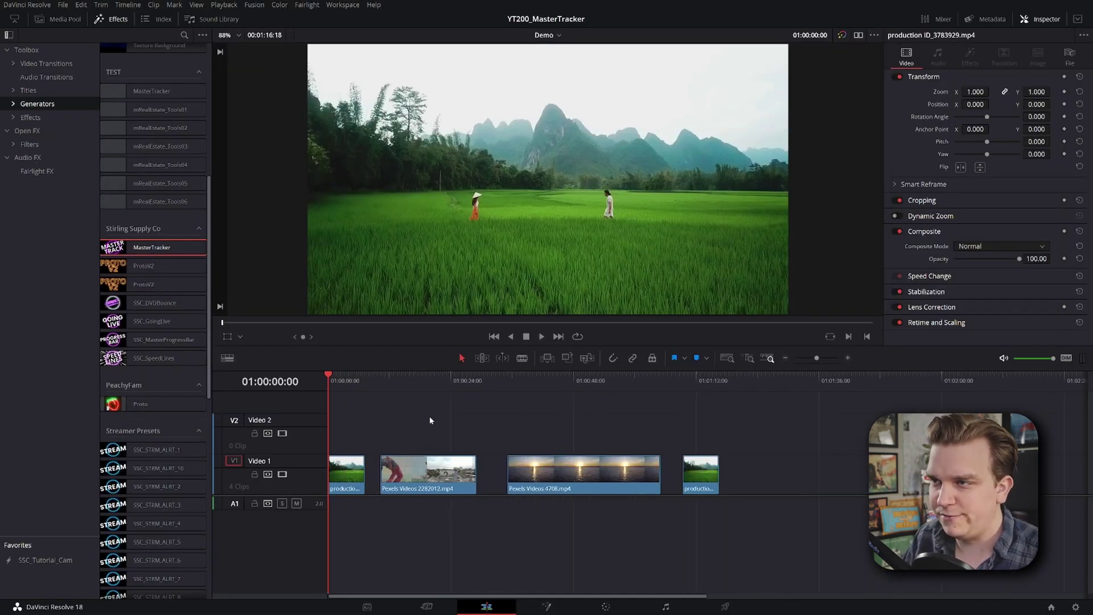
pyautogui.moveTo(152, 247); pyautogui.dragTo(394, 390)
pyautogui.scroll(5, 383, 414)
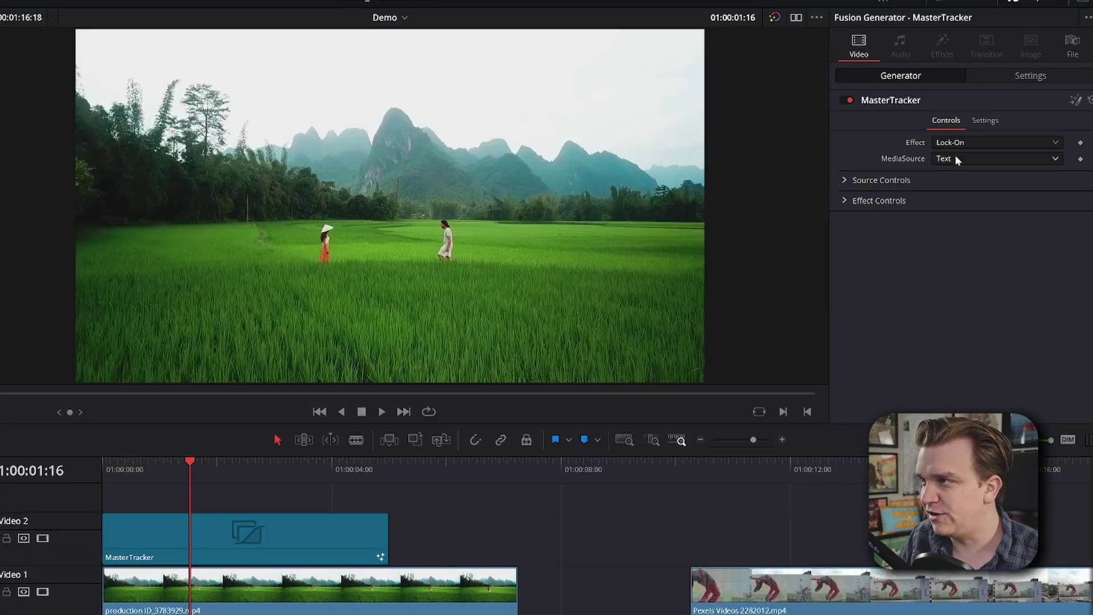
pyautogui.click(947, 142)
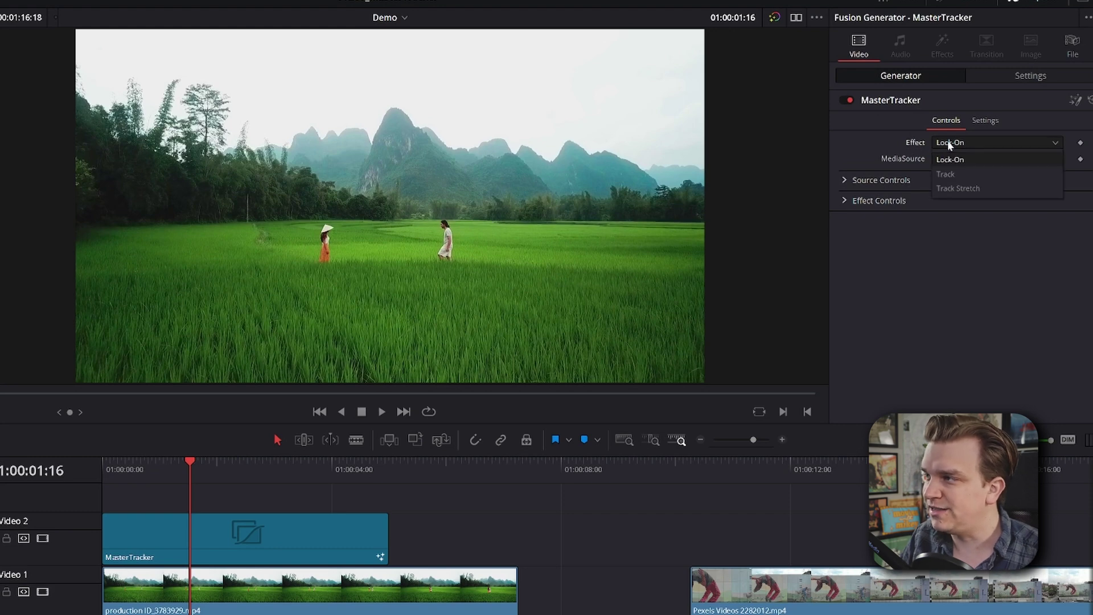
pyautogui.click(965, 295)
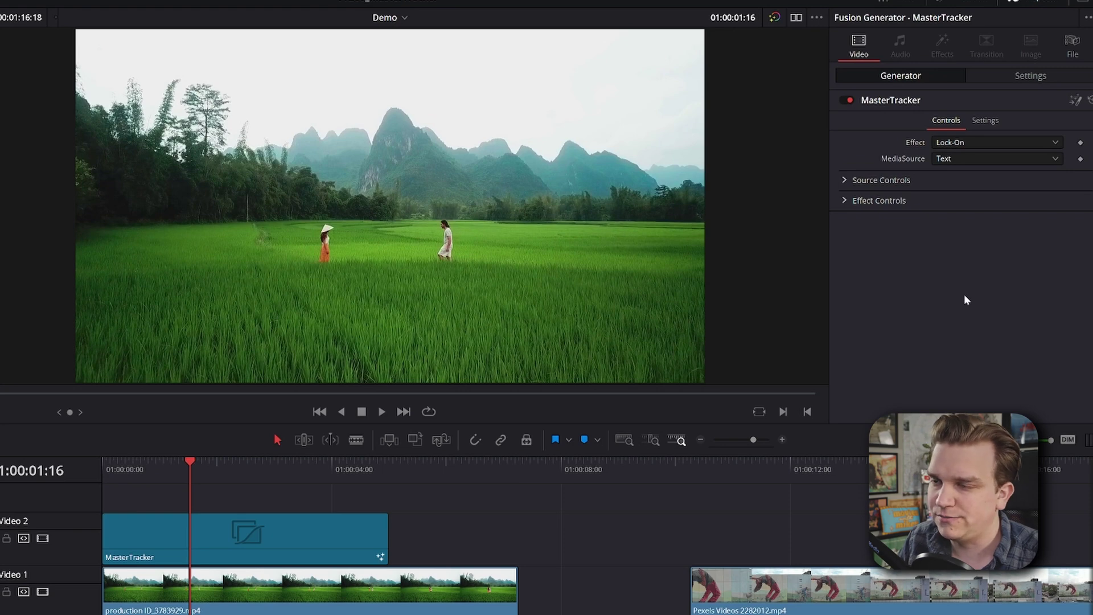
pyautogui.click(967, 158)
pyautogui.click(938, 293)
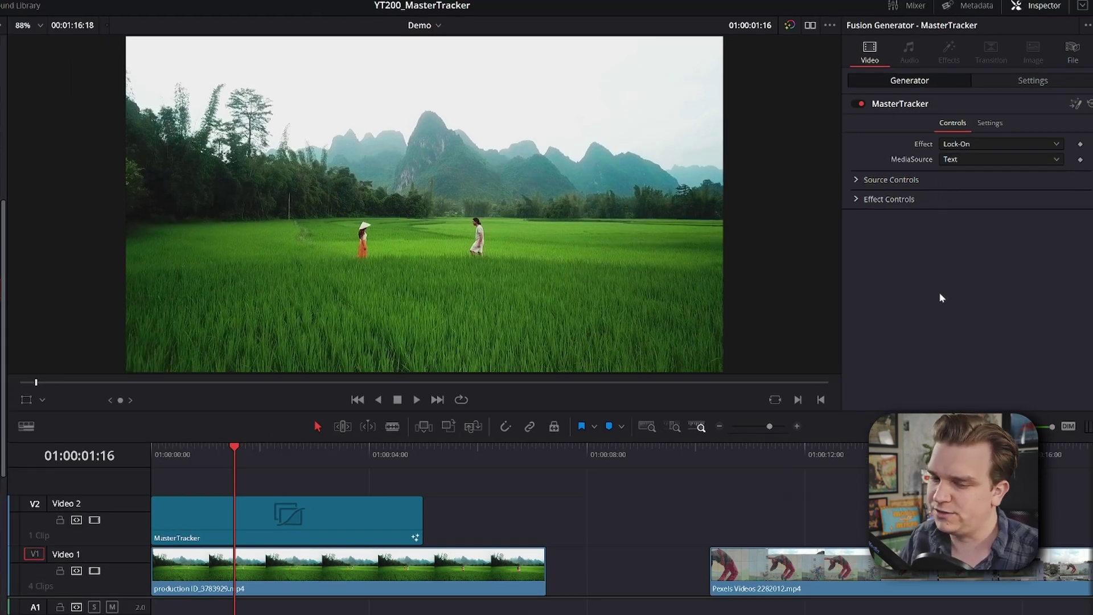
# Expand the MasterTracker's Lock-On effect controls and show the Fusion Overlay in the viewer
pyautogui.click(857, 200)
pyautogui.click(870, 216)
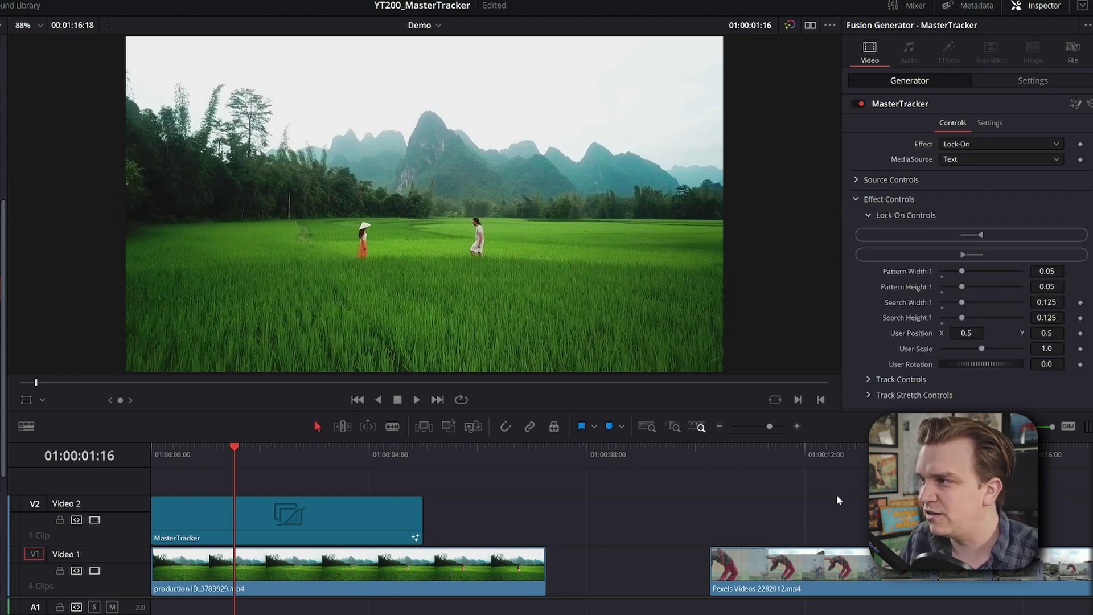
pyautogui.click(42, 401)
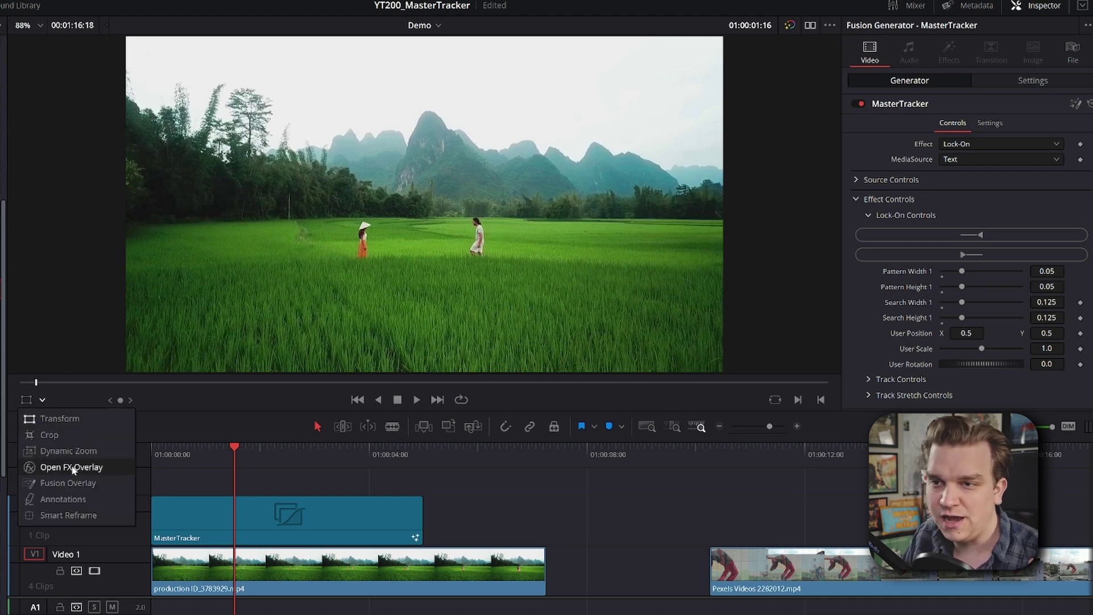
pyautogui.click(72, 483)
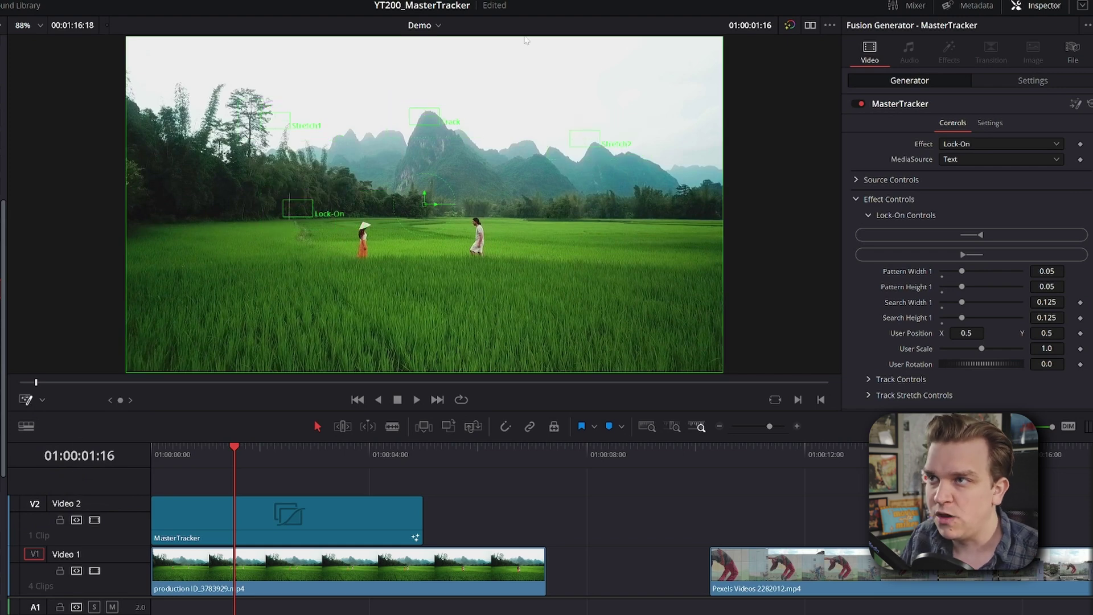
# At the clip's first frame, position the Lock-On tracker over the head of the woman in the straw hat
pyautogui.moveTo(532, 162); pyautogui.dragTo(554, 194)
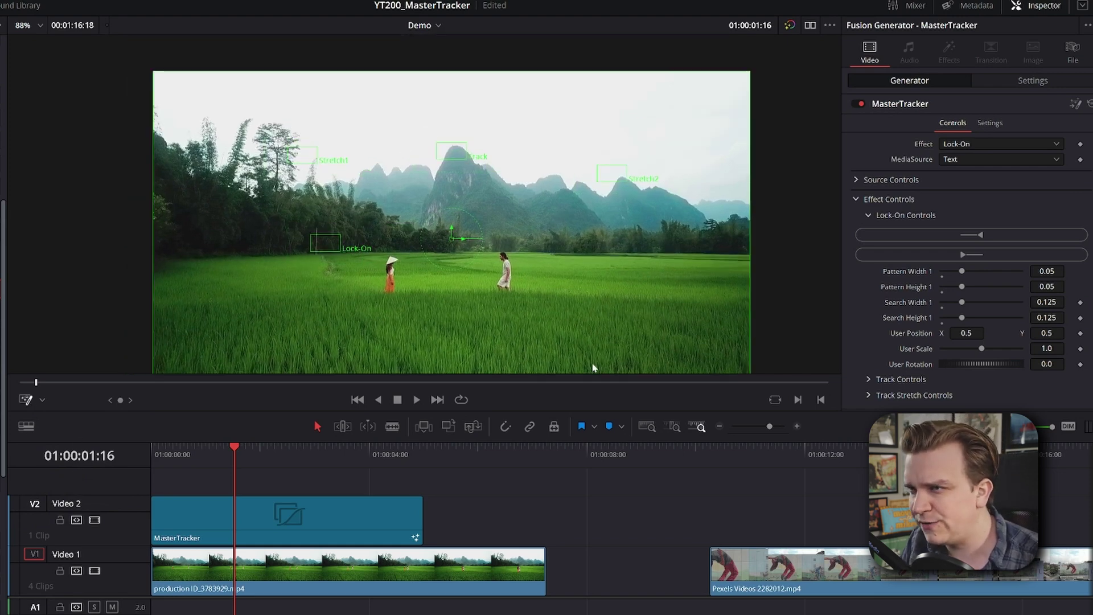
pyautogui.moveTo(596, 297); pyautogui.dragTo(565, 261)
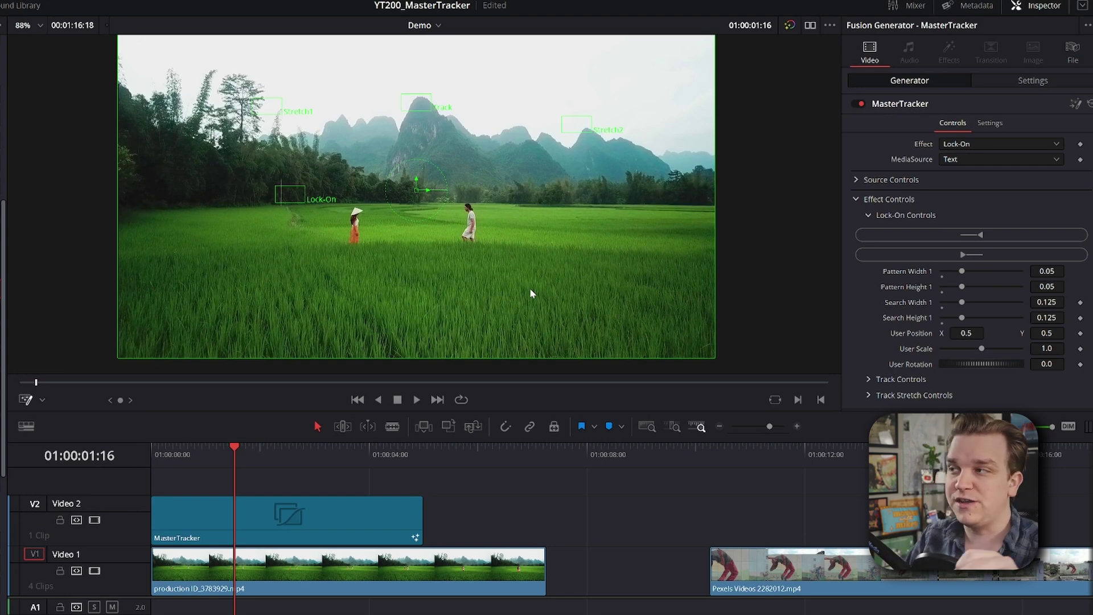
pyautogui.moveTo(234, 451); pyautogui.dragTo(151, 467)
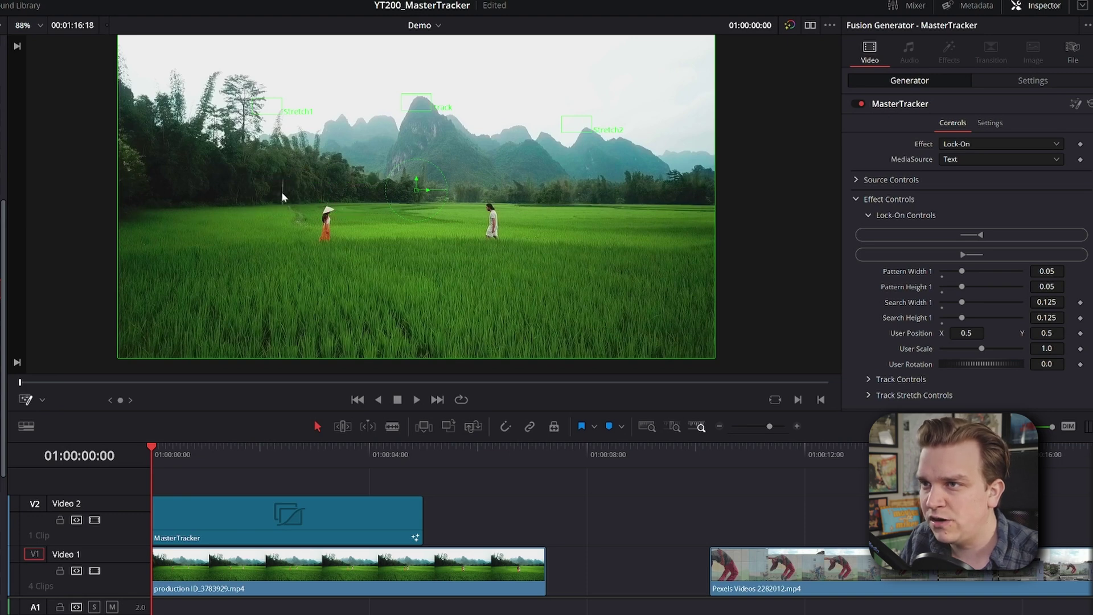
pyautogui.scroll(5, 342, 244)
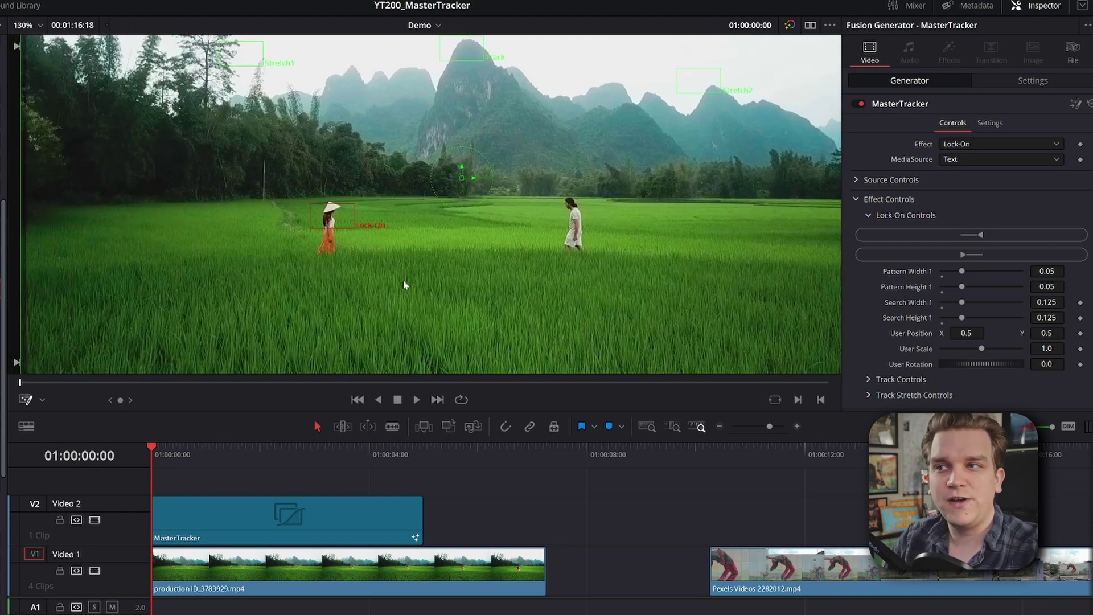
pyautogui.scroll(4, 399, 293)
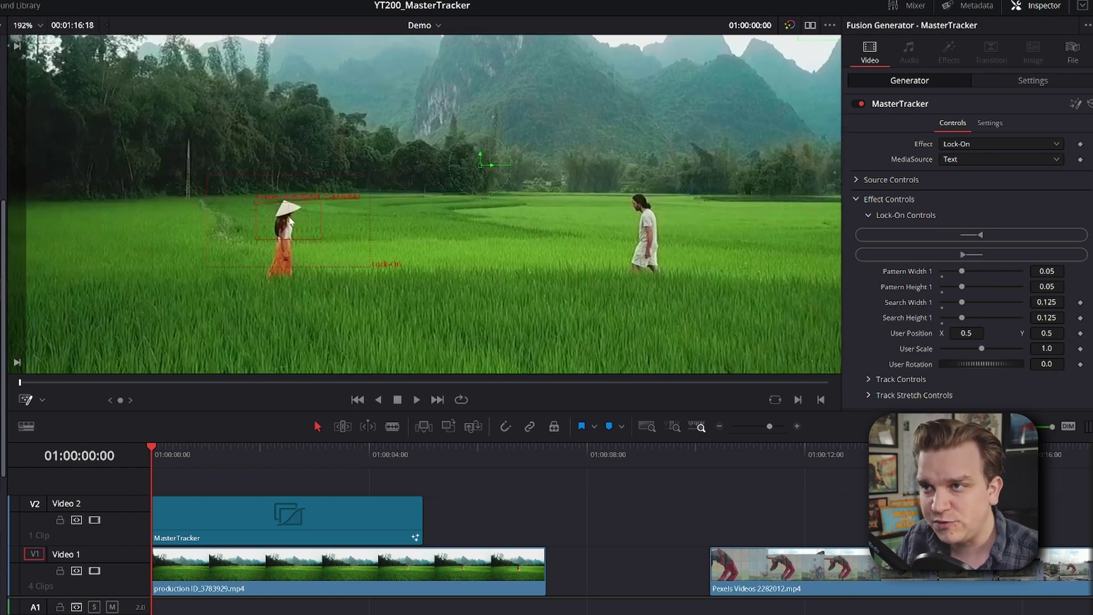
pyautogui.moveTo(257, 205); pyautogui.dragTo(251, 202)
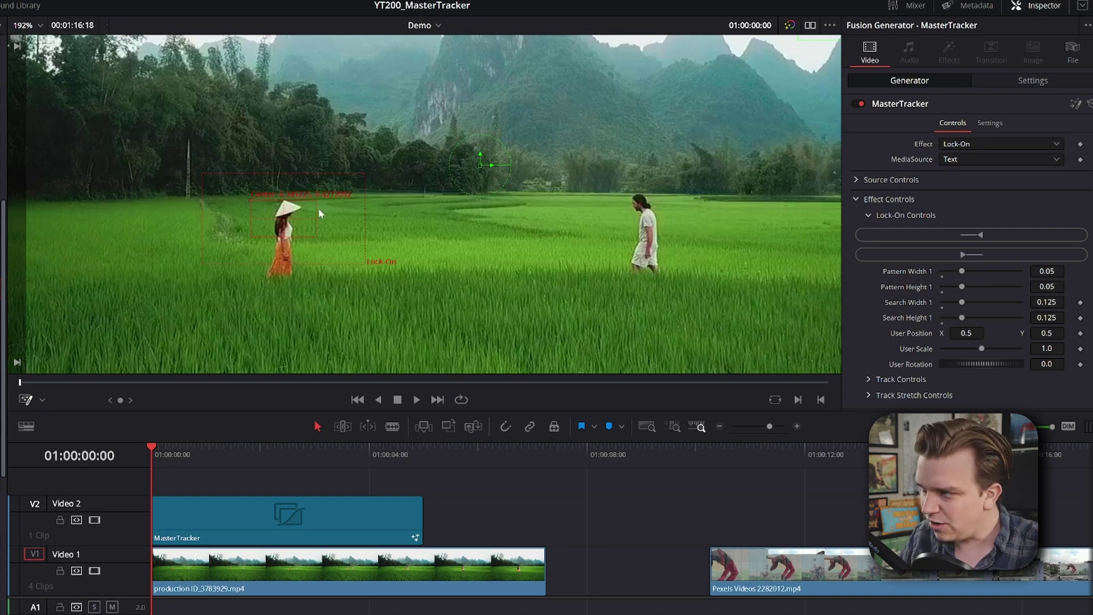
pyautogui.click(246, 199)
pyautogui.moveTo(246, 200); pyautogui.dragTo(250, 199)
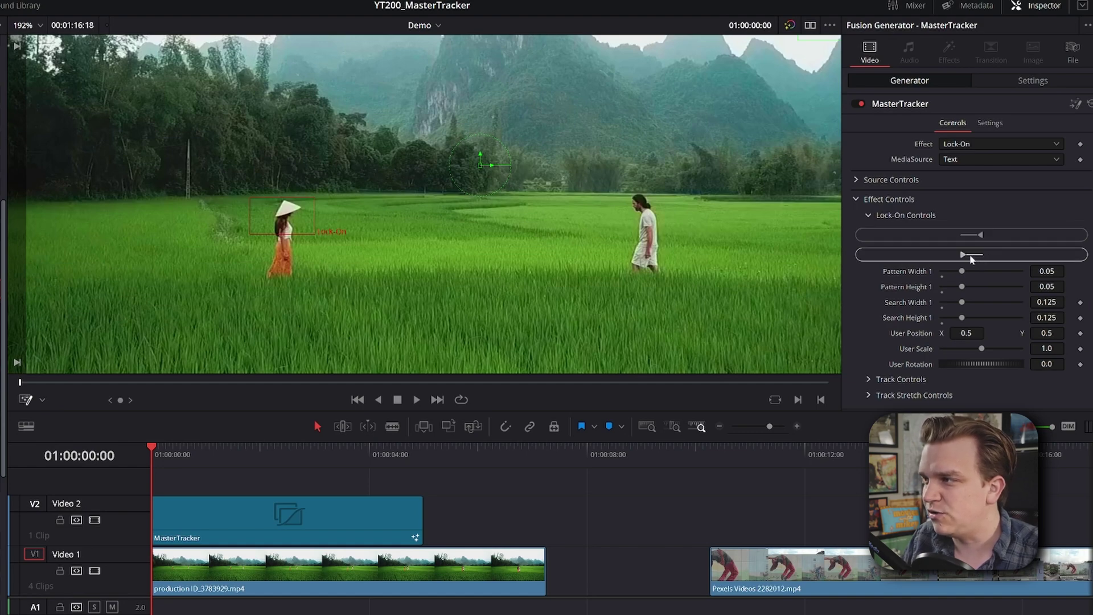
# Track the Lock-On point forward through the MasterTracker clip and fit the whole frame in view
pyautogui.click(972, 256)
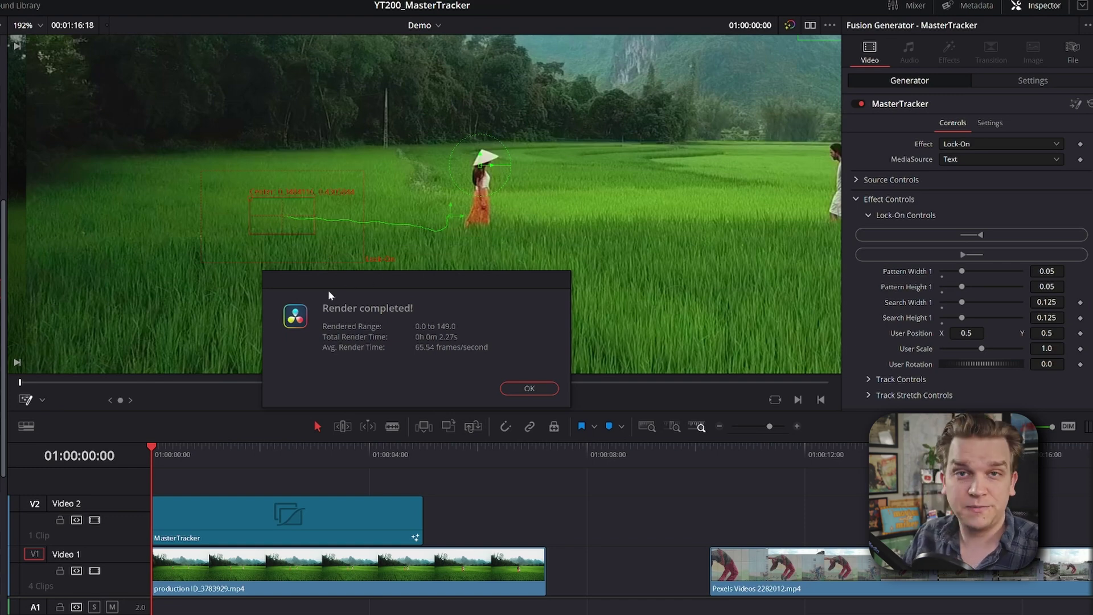
pyautogui.click(530, 389)
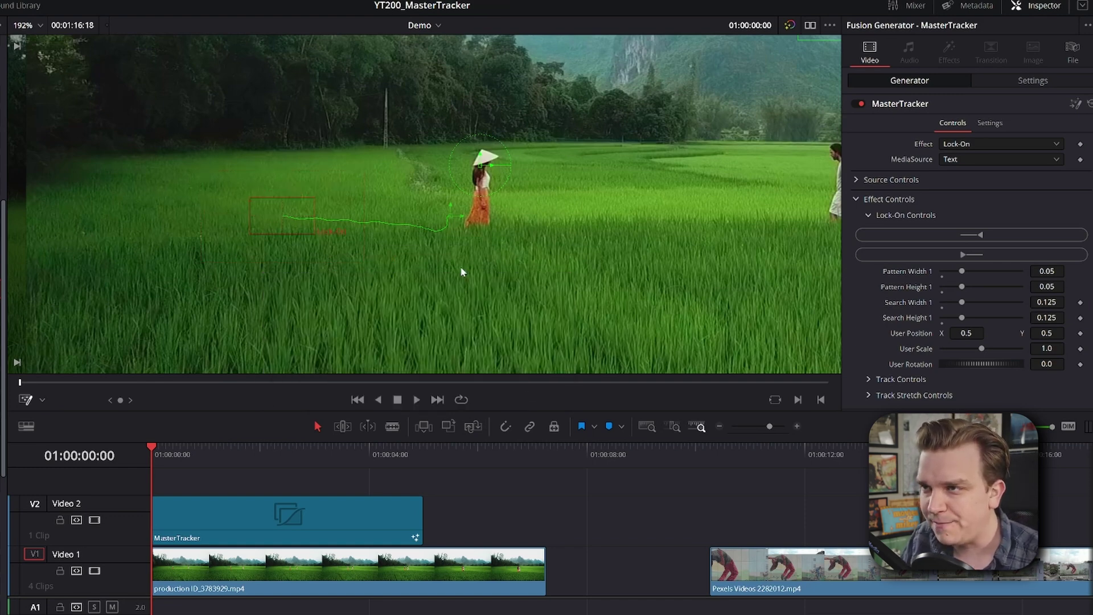
pyautogui.scroll(-3, 462, 264)
pyautogui.scroll(-4, 501, 276)
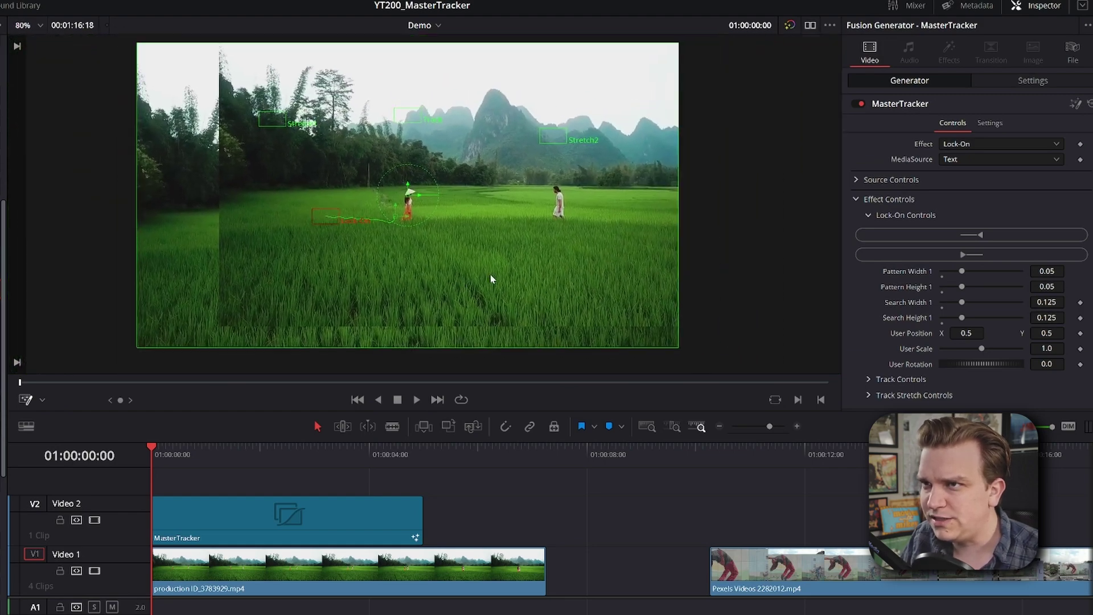
pyautogui.moveTo(501, 283); pyautogui.dragTo(505, 280)
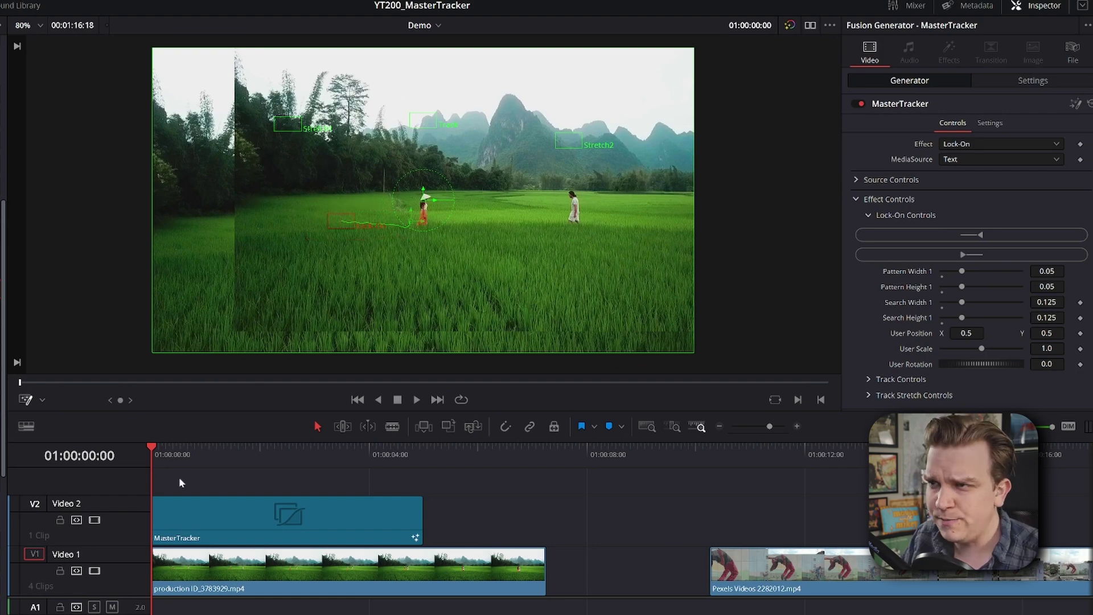
# Play the tracked clip from the start to check how the footage locks onto the woman
pyautogui.press('space')
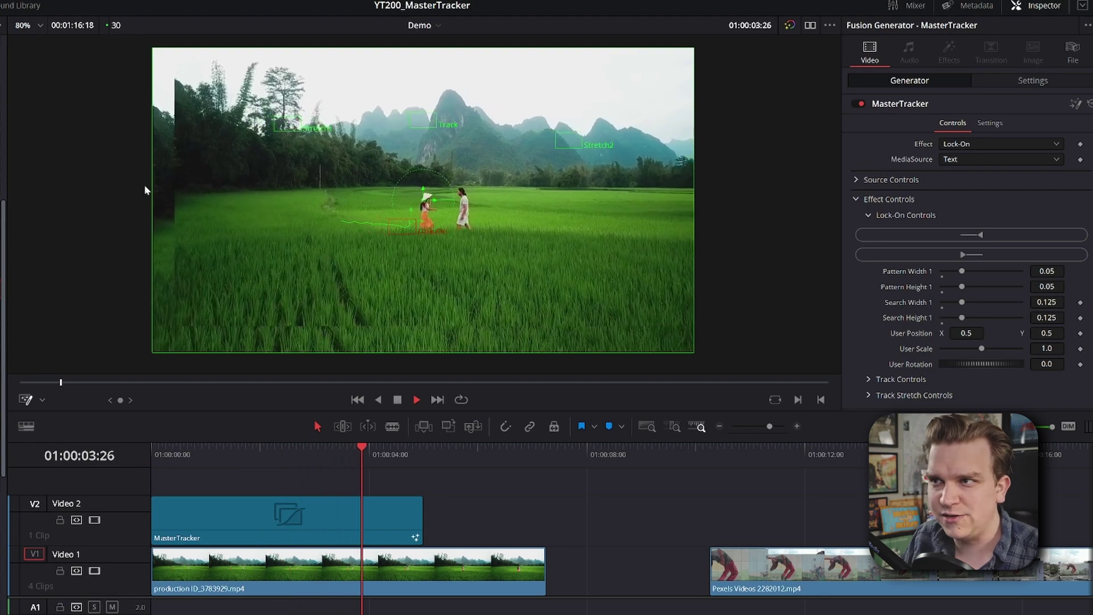
pyautogui.press('space')
pyautogui.press('Home')
pyautogui.press('space')
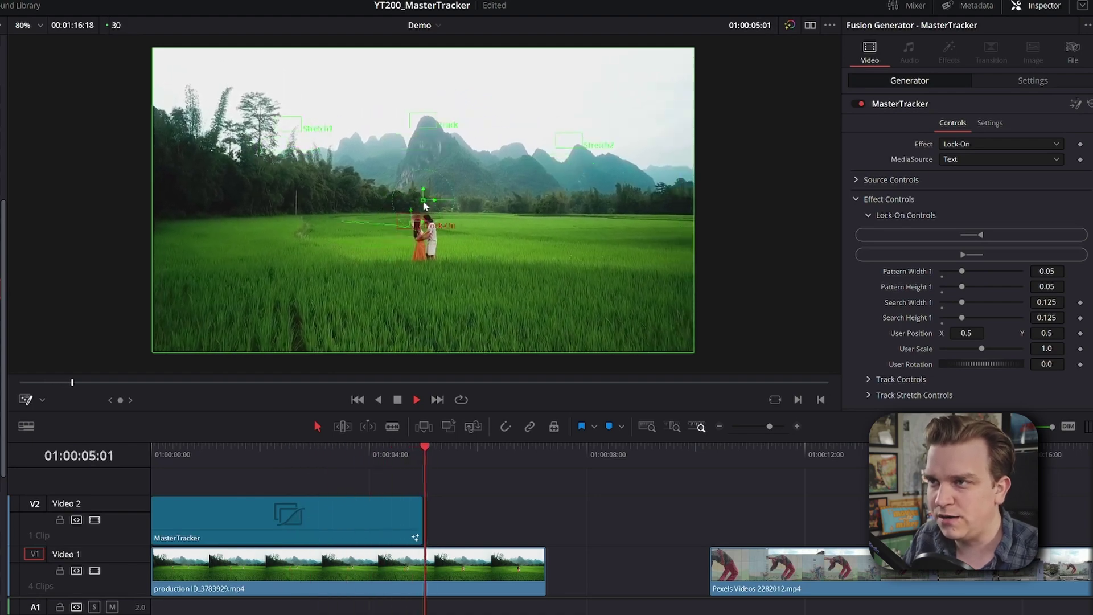
pyautogui.press('space')
pyautogui.press('Home')
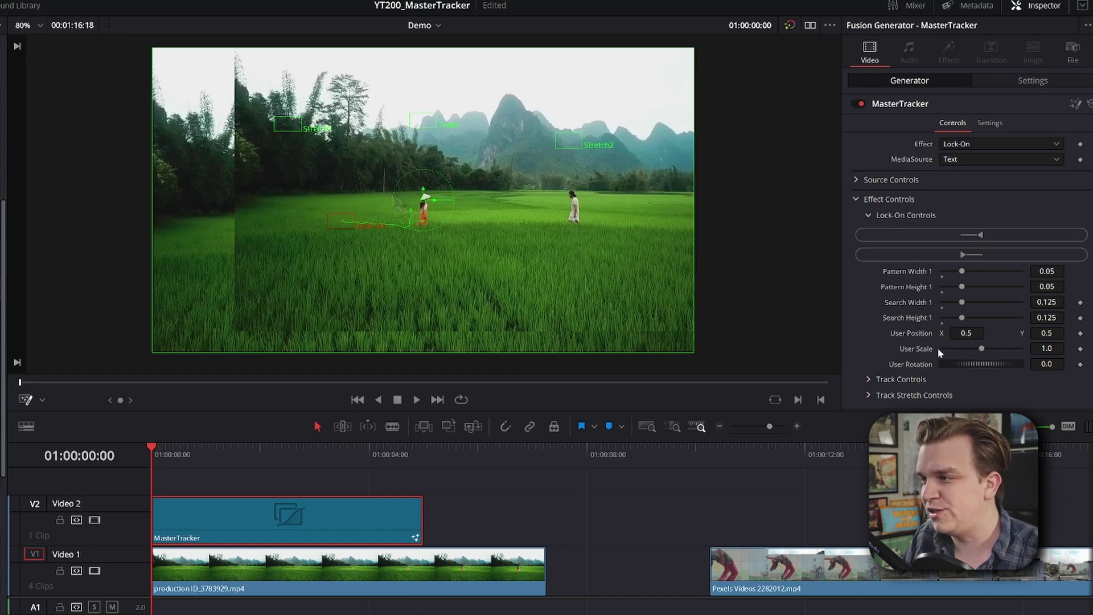
# Set the Lock-On User Scale to 2.27 and play back the enlarged shot
pyautogui.moveTo(987, 354); pyautogui.dragTo(998, 349)
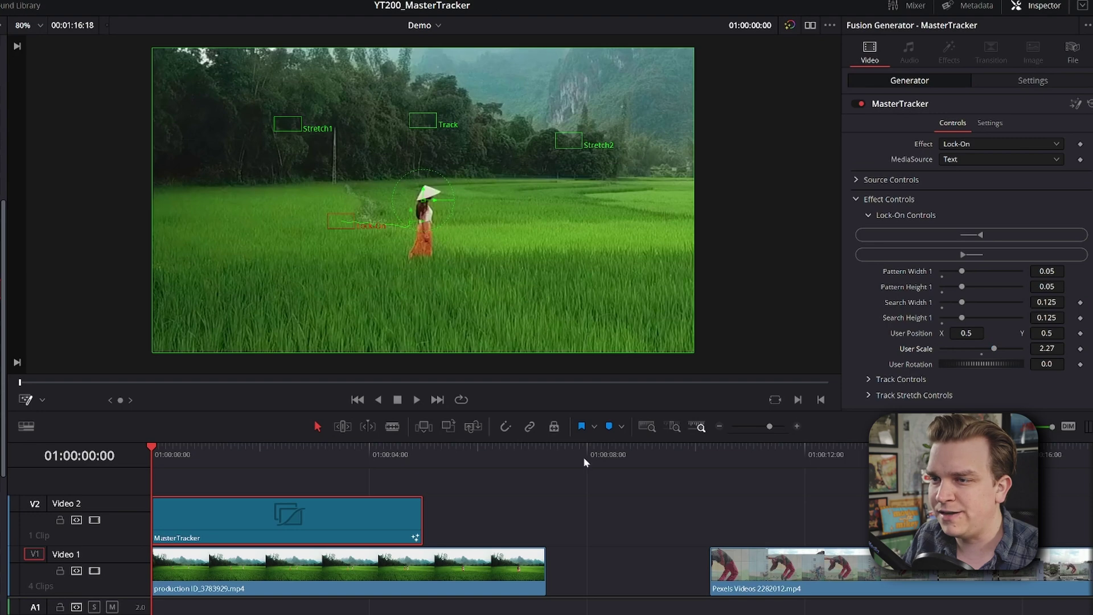
pyautogui.press('space')
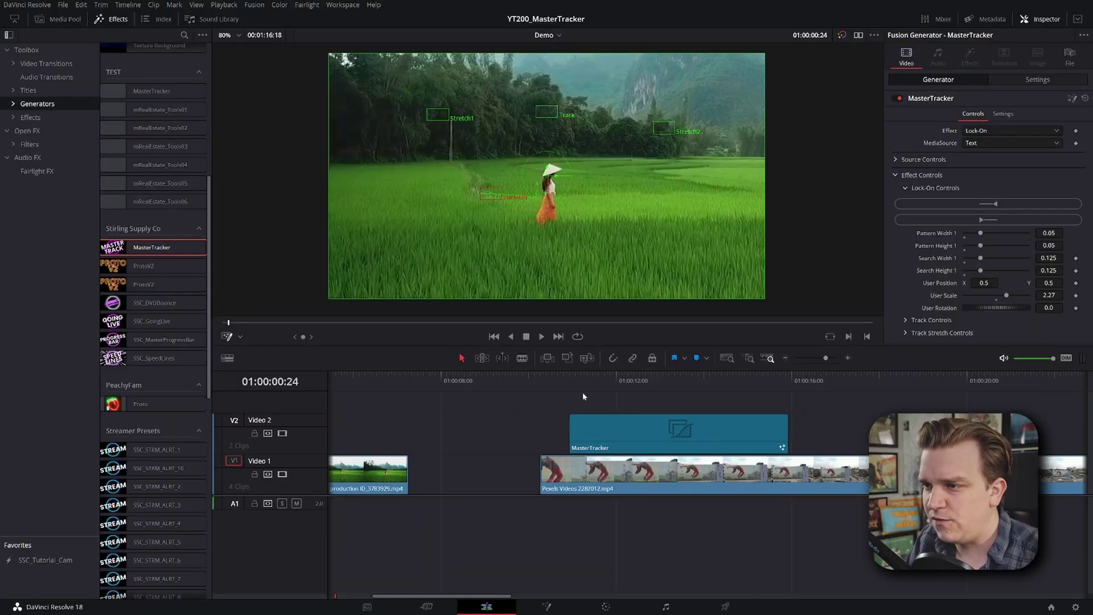
# Set the Effect of the MasterTracker above Pexels Videos 2282012.mp4 to Track
pyautogui.click(563, 379)
pyautogui.hscroll(2, 564, 388)
pyautogui.moveTo(440, 382); pyautogui.dragTo(497, 418)
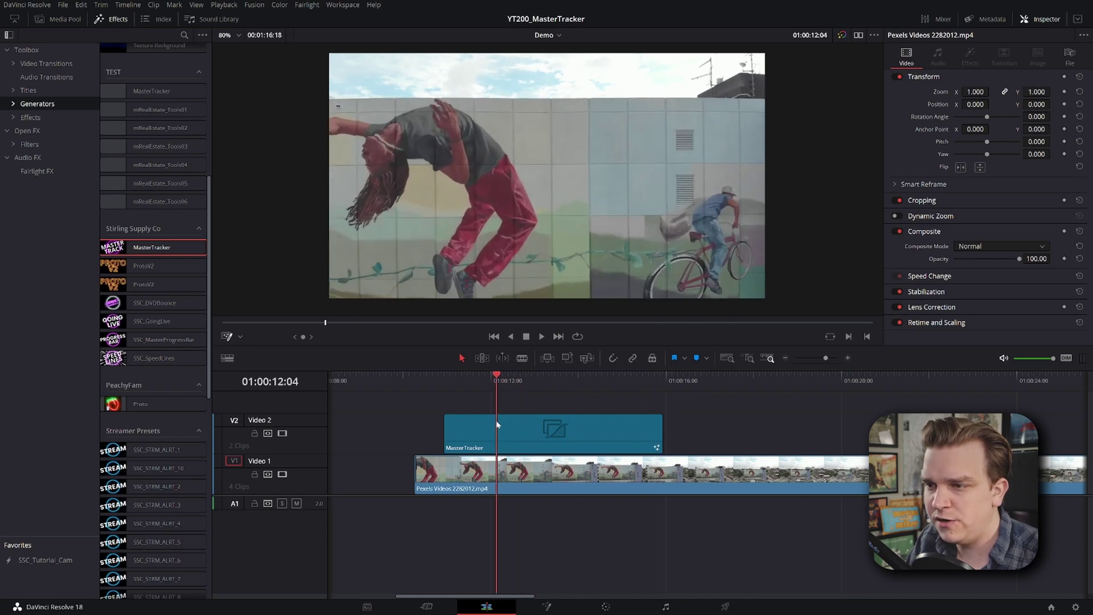
pyautogui.click(515, 441)
pyautogui.click(982, 131)
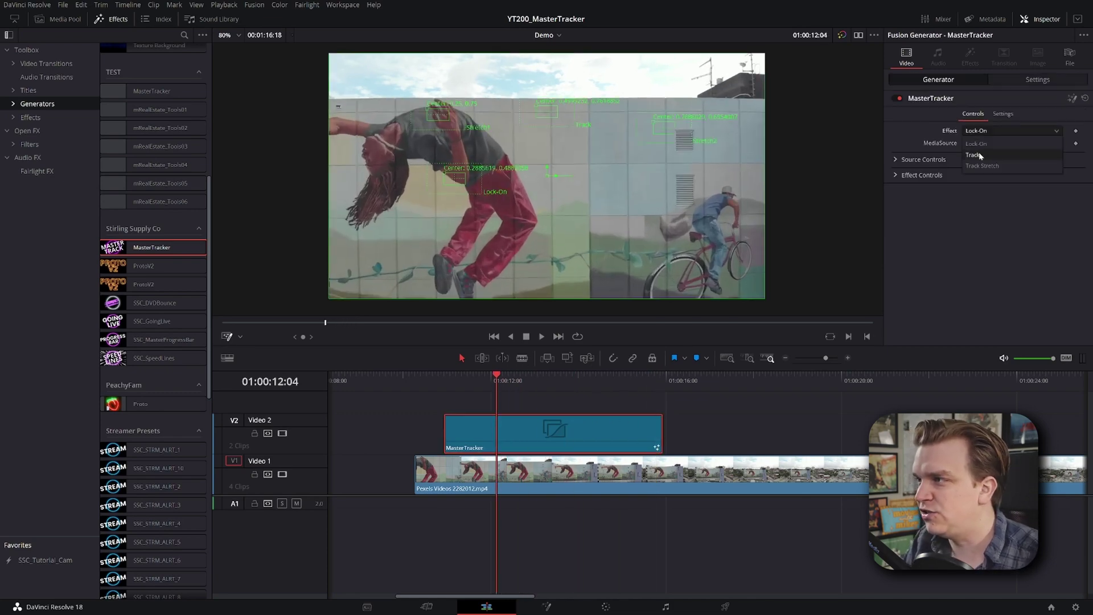
pyautogui.click(978, 156)
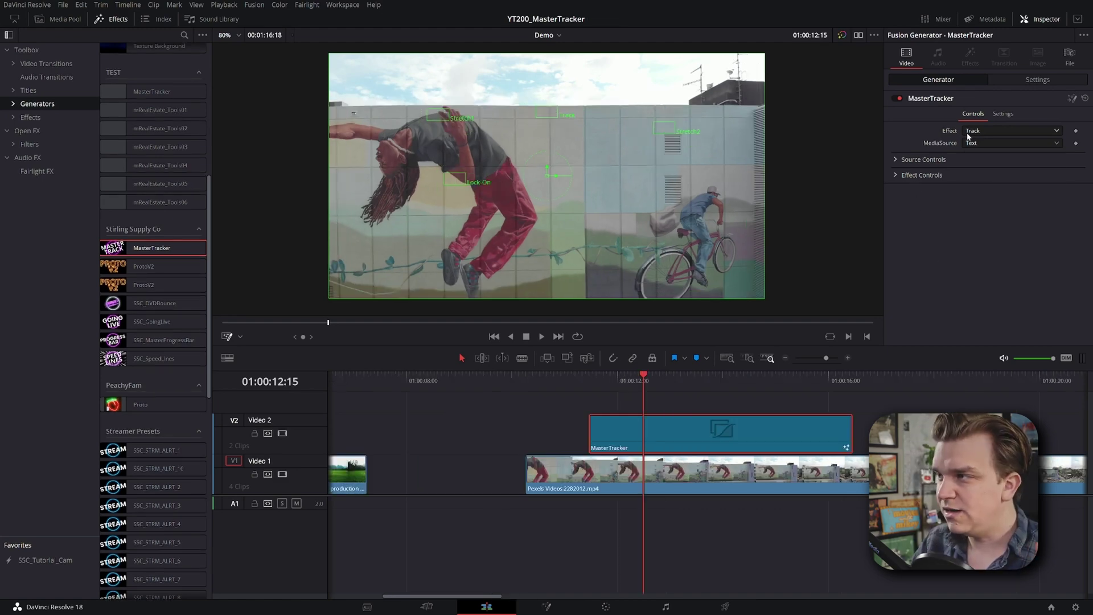
# Replace the second MasterTracker's source text with "SUBSCRIBE!!", working near the start of the mural clip
pyautogui.click(898, 160)
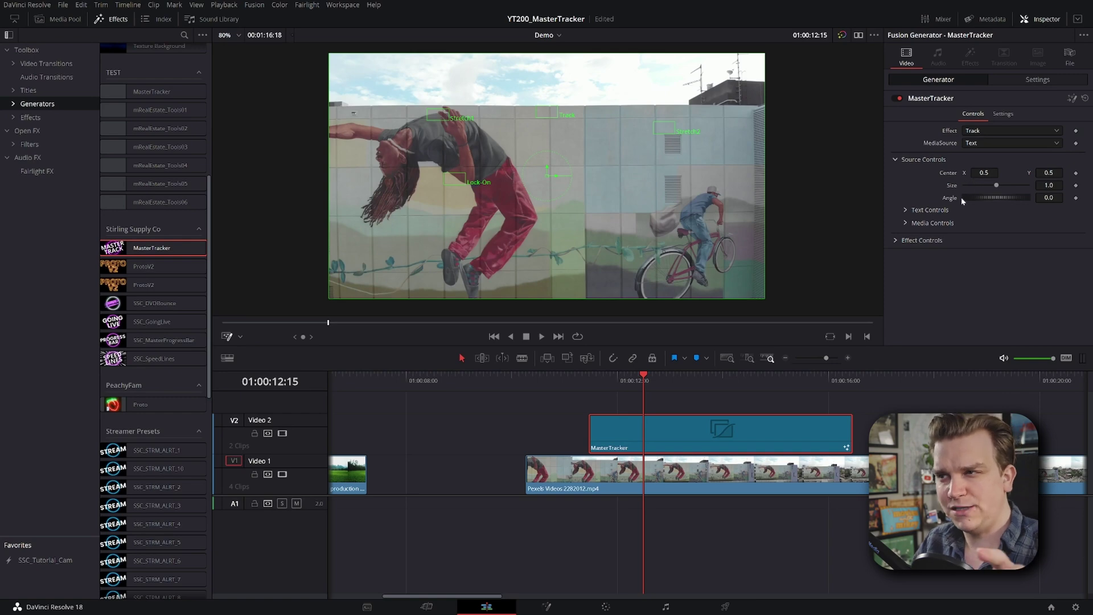
pyautogui.click(905, 210)
pyautogui.moveTo(643, 384)
pyautogui.mouseDown()
pyautogui.moveTo(616, 387)
pyautogui.moveTo(651, 387)
pyautogui.mouseUp()
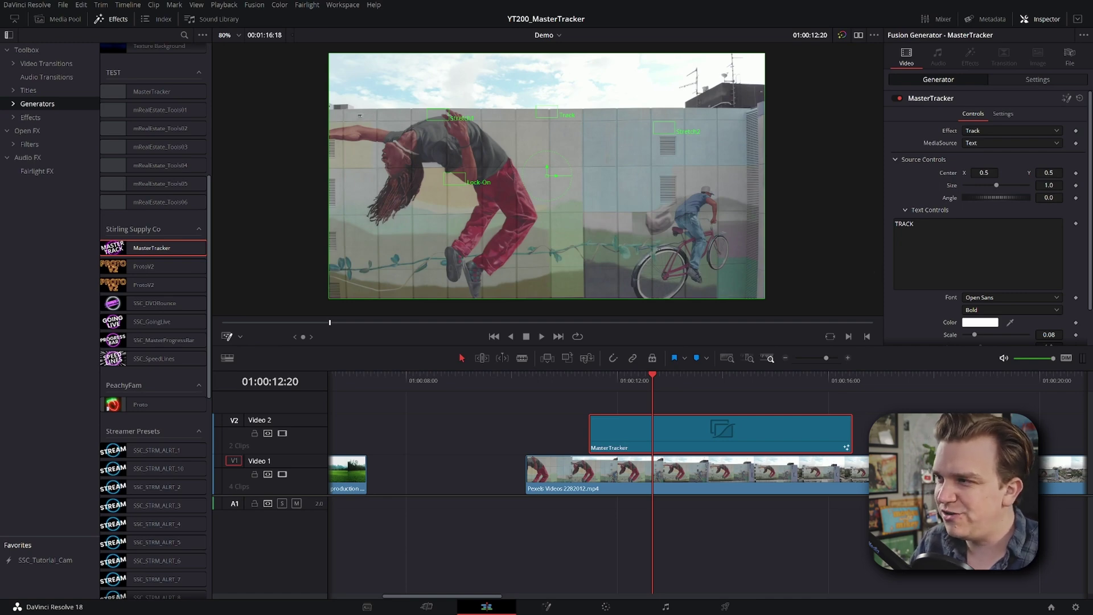
pyautogui.hotkey('shift', 'Left')
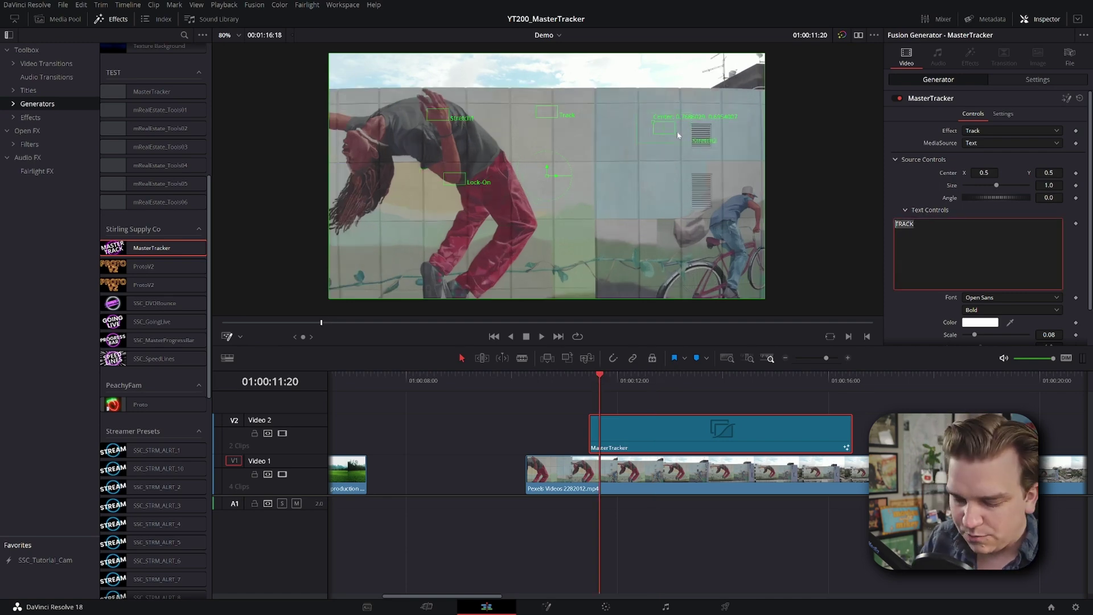
pyautogui.write('SUBSCRI')
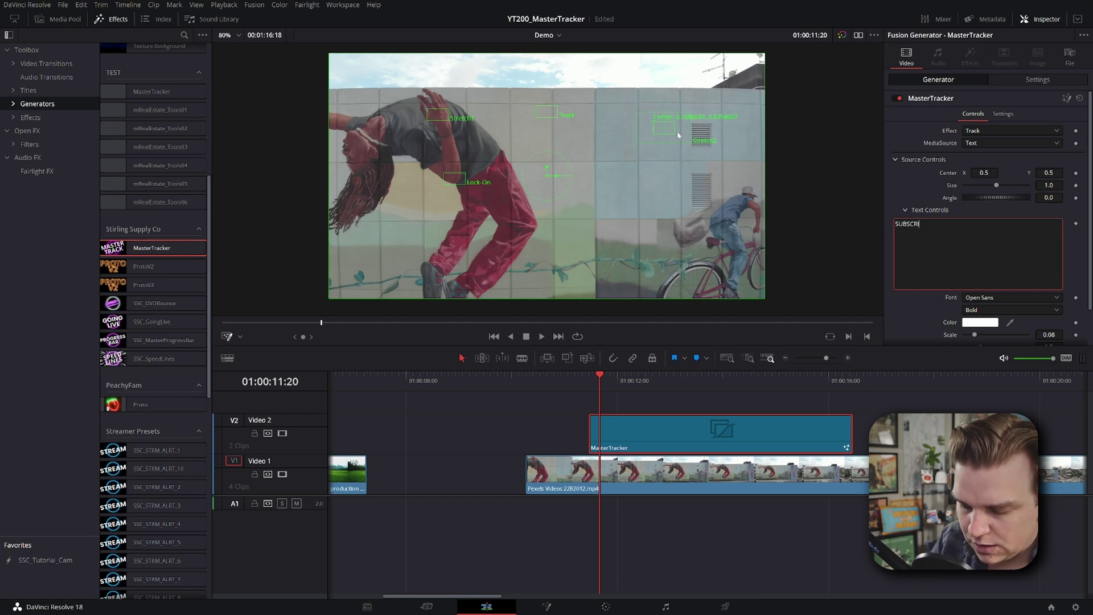
pyautogui.write('BE!!')
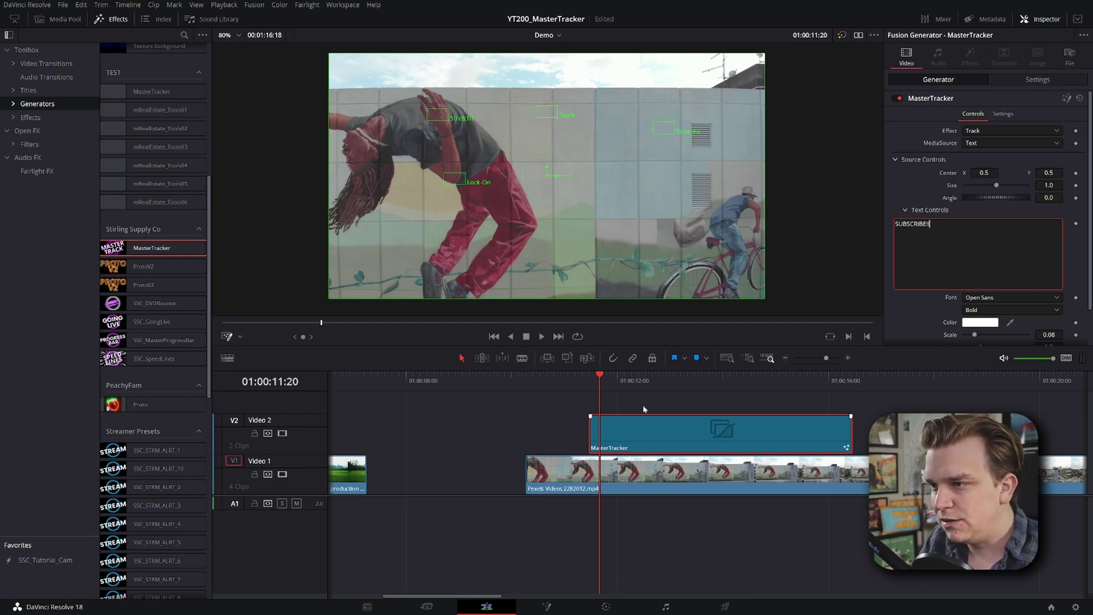
# Expand the second MasterTracker's Effect Controls and reveal its Track Controls
pyautogui.moveTo(630, 382); pyautogui.dragTo(650, 389)
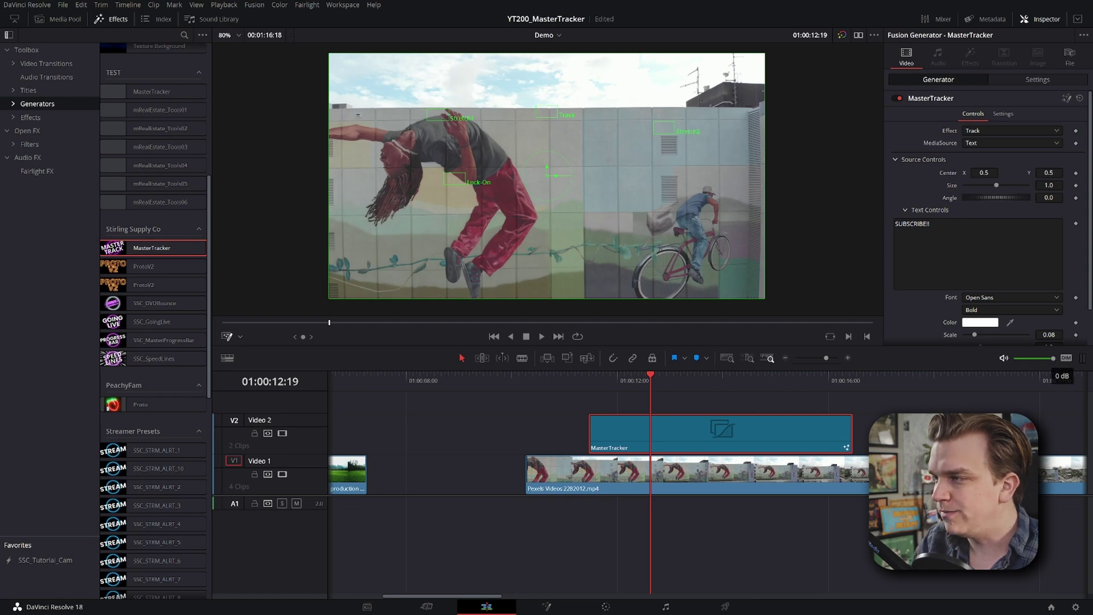
pyautogui.scroll(-2, 985, 228)
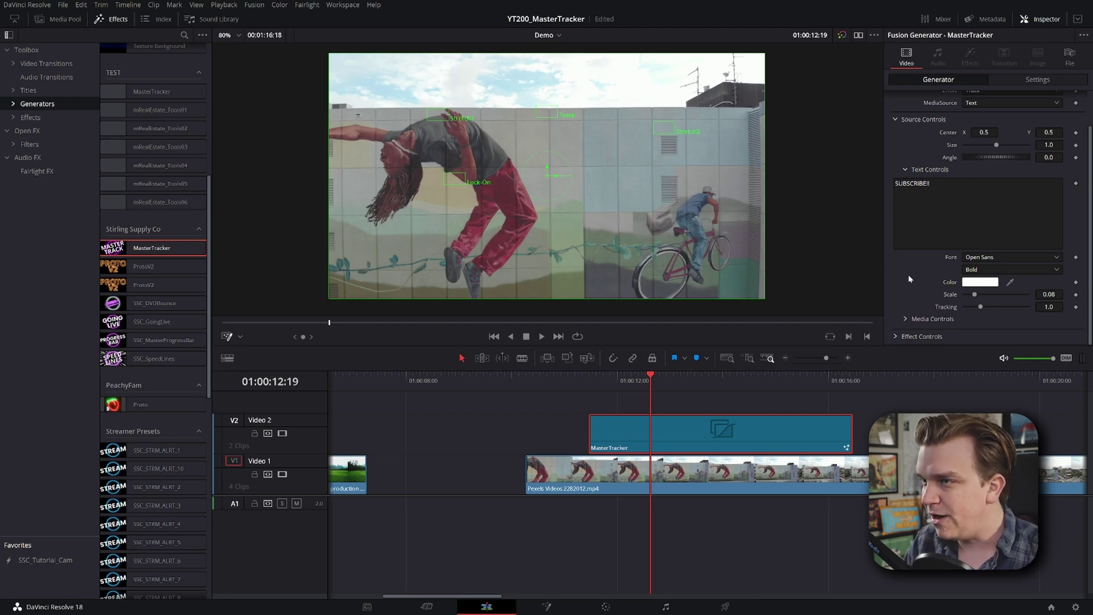
pyautogui.scroll(1, 909, 279)
pyautogui.scroll(-1, 919, 280)
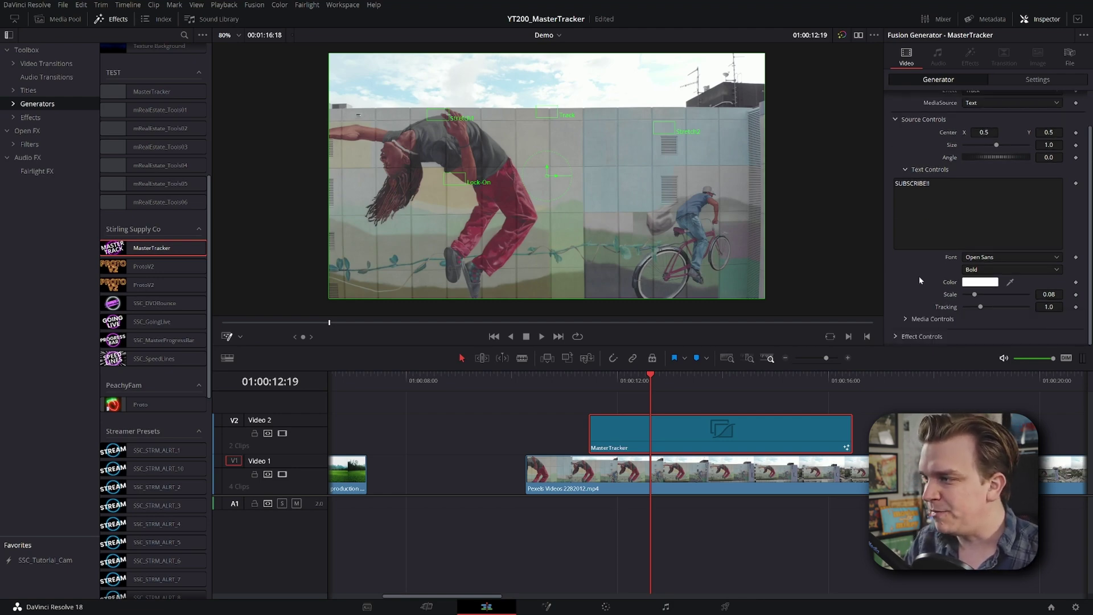
pyautogui.click(896, 337)
pyautogui.scroll(-2, 911, 319)
pyautogui.click(906, 320)
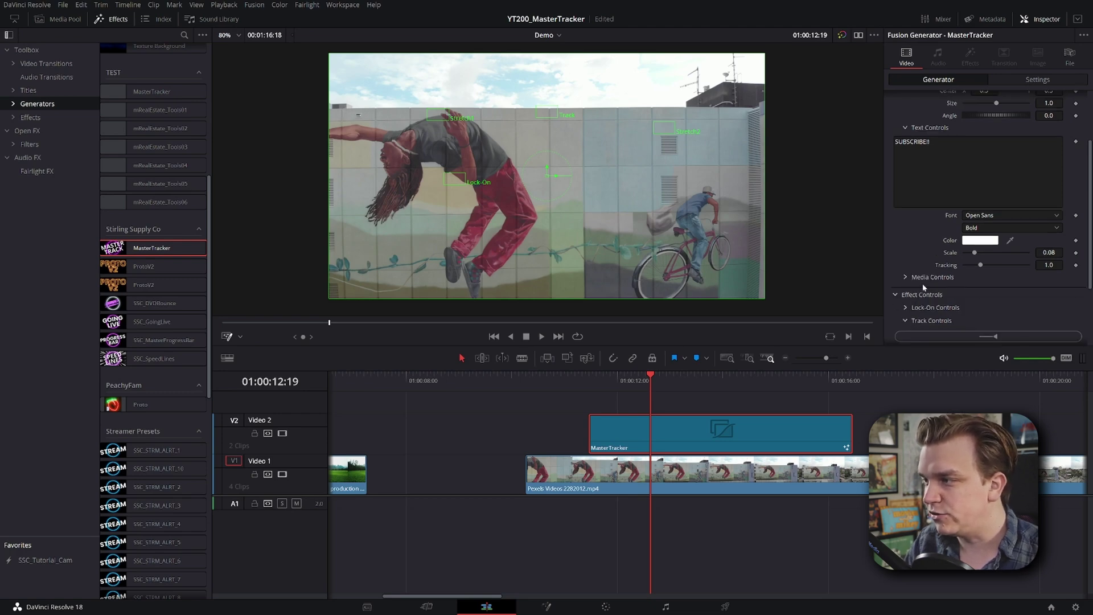
pyautogui.scroll(-3, 934, 308)
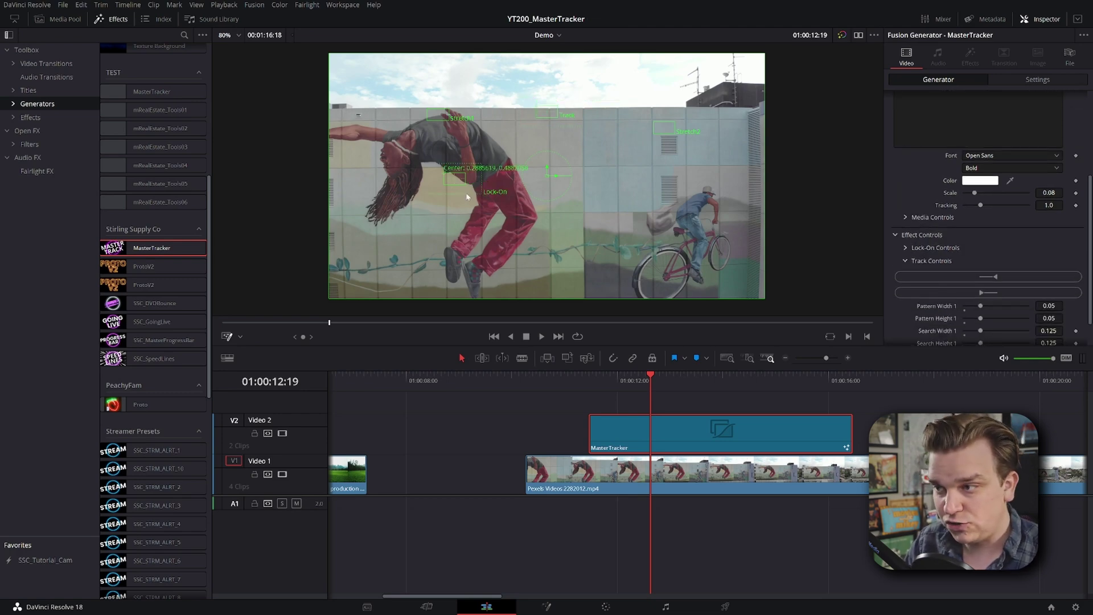
# At the MasterTracker's first frame, place the Track box on the mural wall beside the dancer and track it through the clip
pyautogui.moveTo(606, 376); pyautogui.dragTo(583, 374)
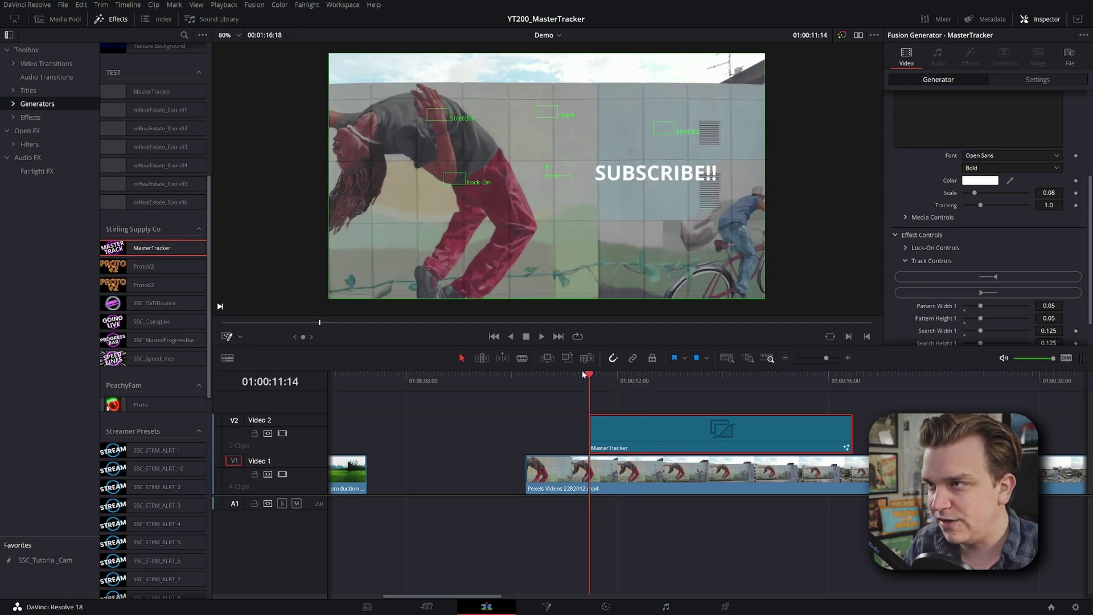
pyautogui.moveTo(537, 107); pyautogui.dragTo(550, 107)
pyautogui.scroll(5, 550, 100)
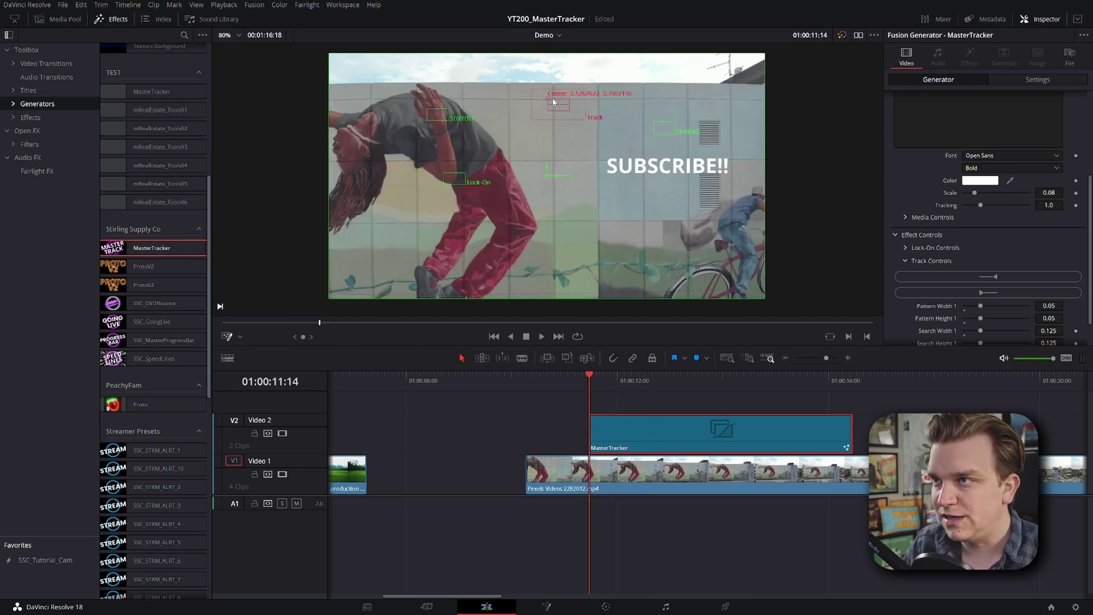
pyautogui.scroll(4, 578, 154)
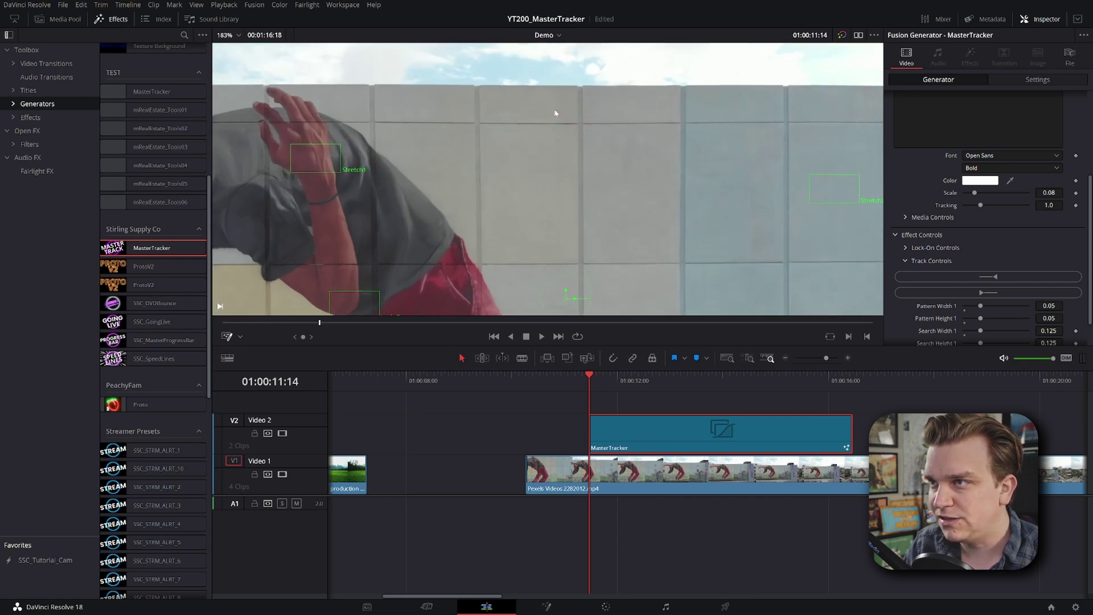
pyautogui.moveTo(551, 121)
pyautogui.moveTo(549, 156); pyautogui.dragTo(605, 69)
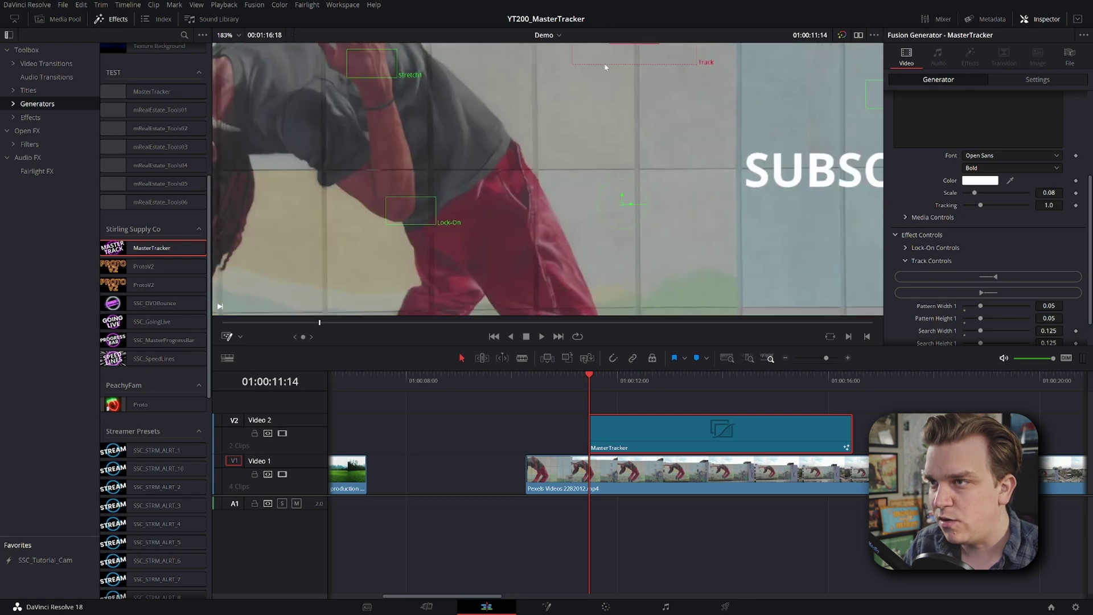
pyautogui.scroll(-3, 750, 228)
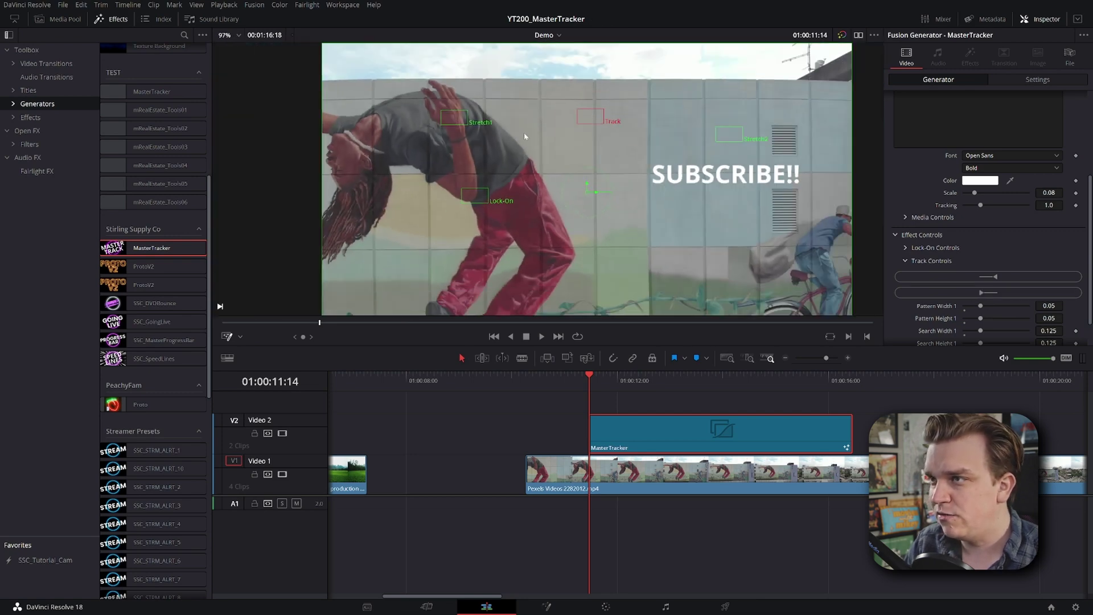
pyautogui.moveTo(572, 130); pyautogui.dragTo(521, 149)
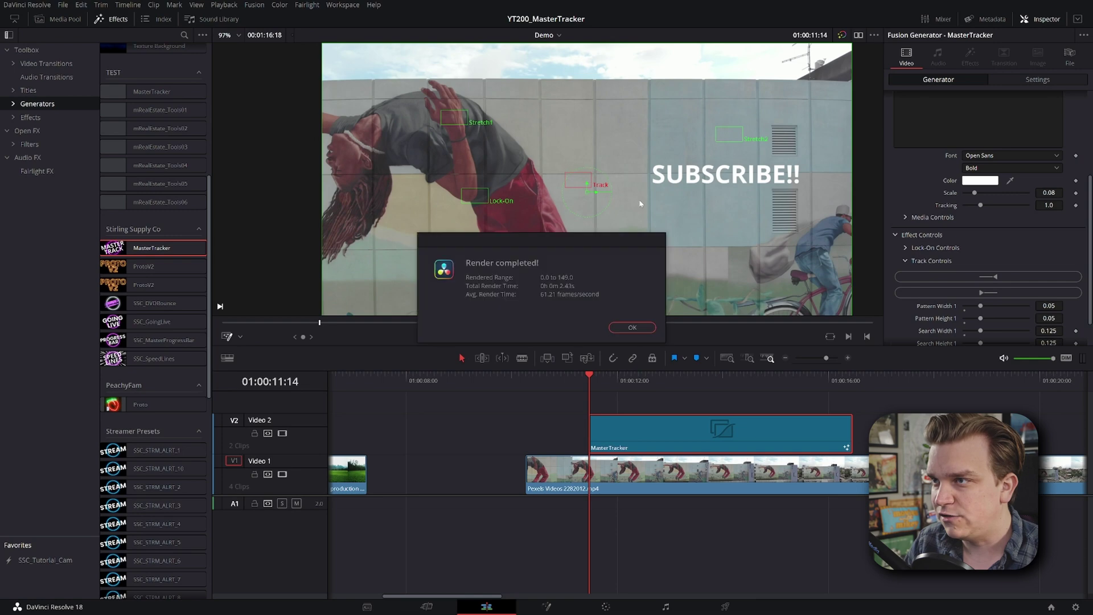
pyautogui.click(634, 329)
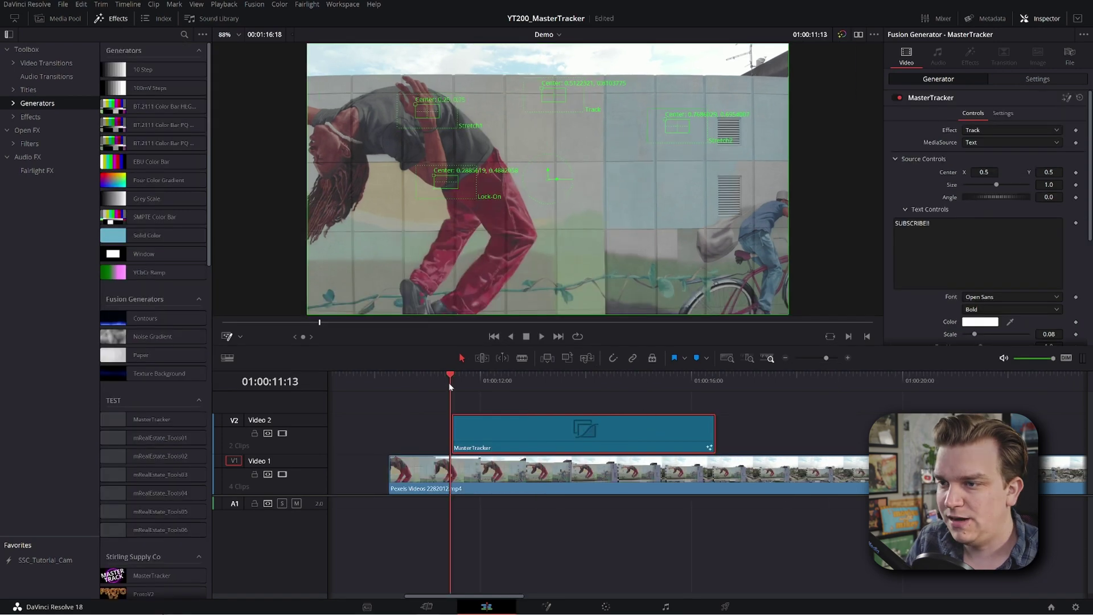
# Play the mural clip to 01:00:14:13 and set the text's Scale to 0.0295 and Center to X 0.561, Y 0.787
pyautogui.press('space')
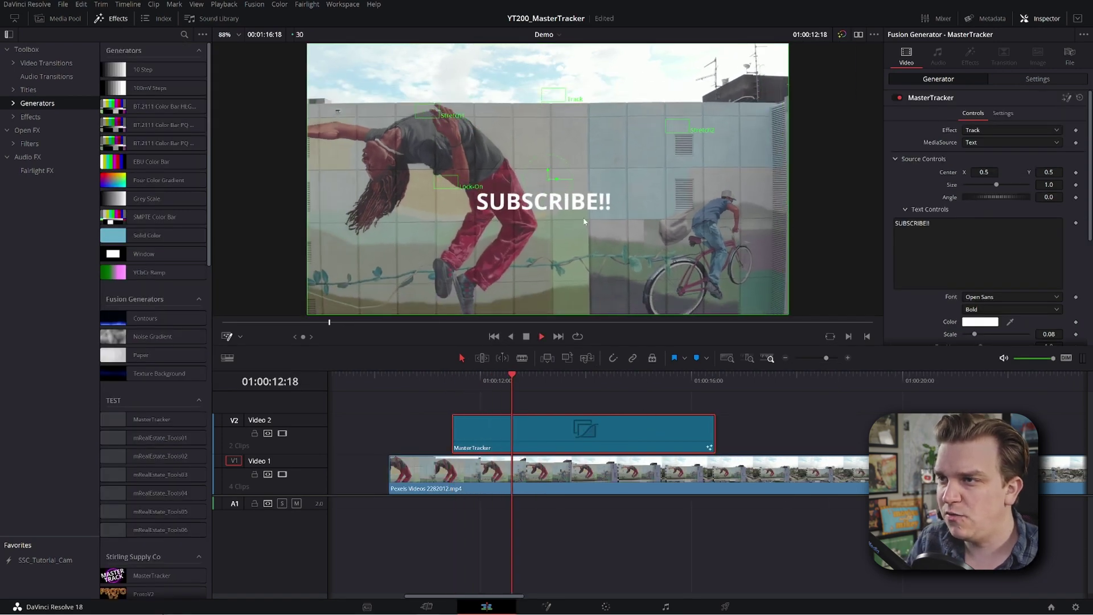
pyautogui.press('space')
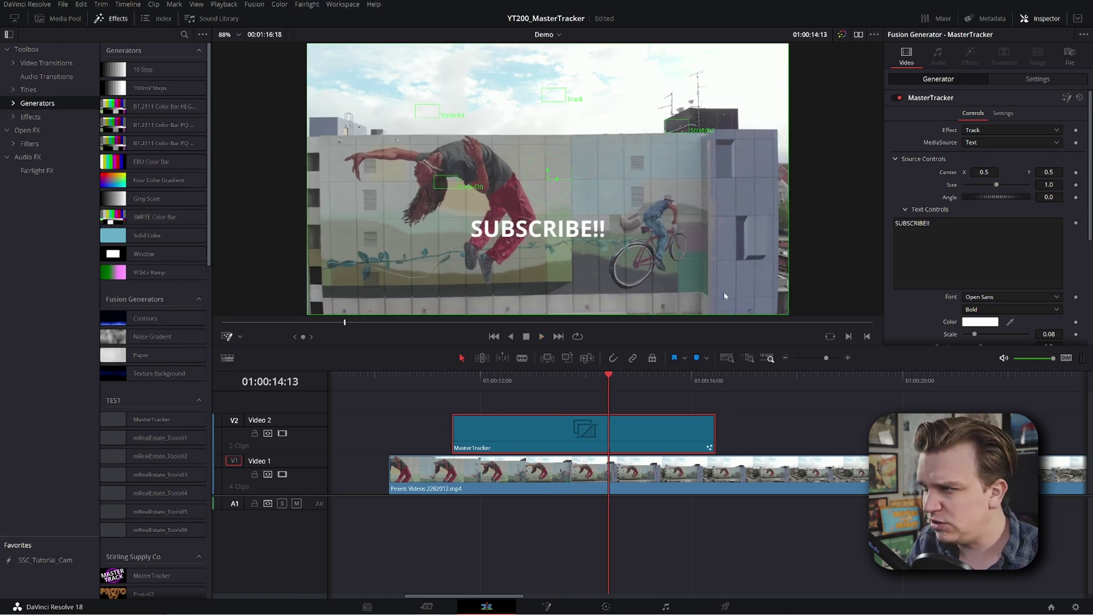
pyautogui.moveTo(1048, 172); pyautogui.dragTo(1080, 172)
pyautogui.moveTo(1080, 172); pyautogui.dragTo(1078, 172)
pyautogui.moveTo(975, 334); pyautogui.dragTo(970, 334)
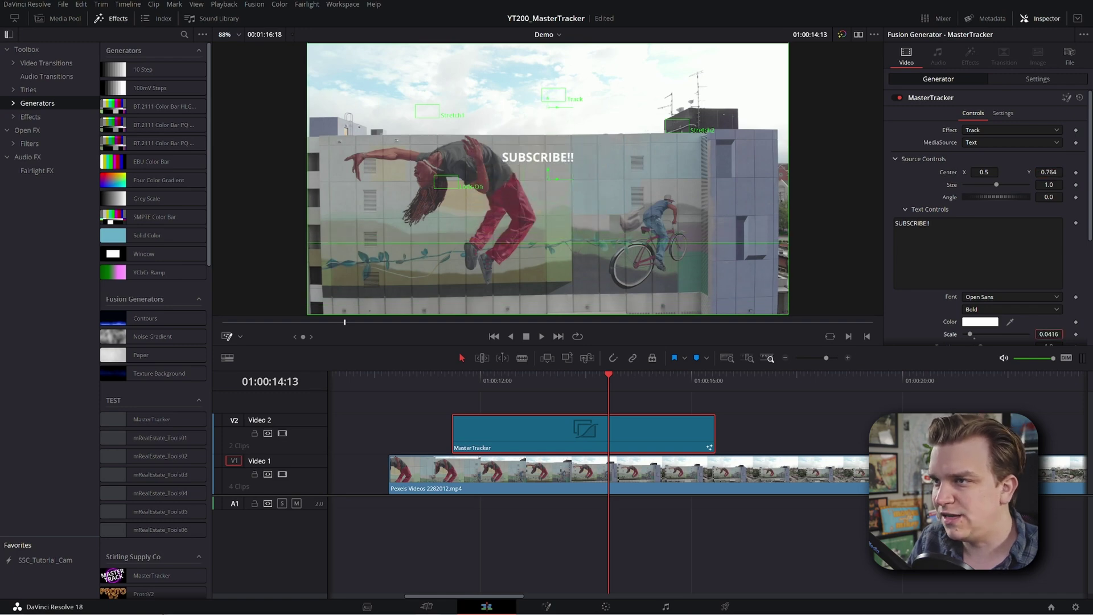
pyautogui.moveTo(1050, 171); pyautogui.dragTo(1052, 171)
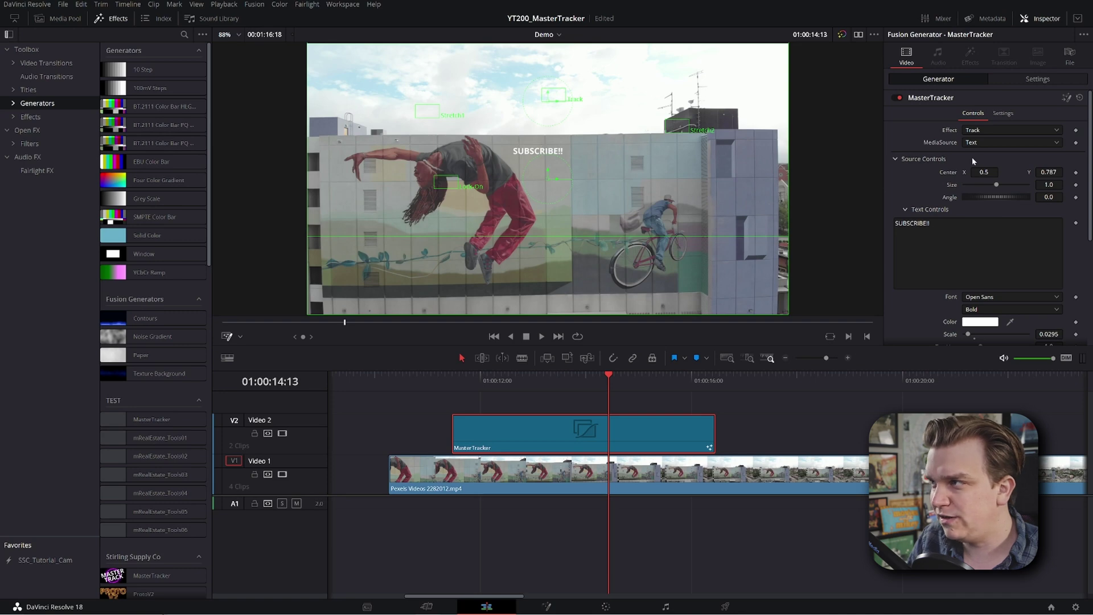
pyautogui.moveTo(984, 172); pyautogui.dragTo(990, 172)
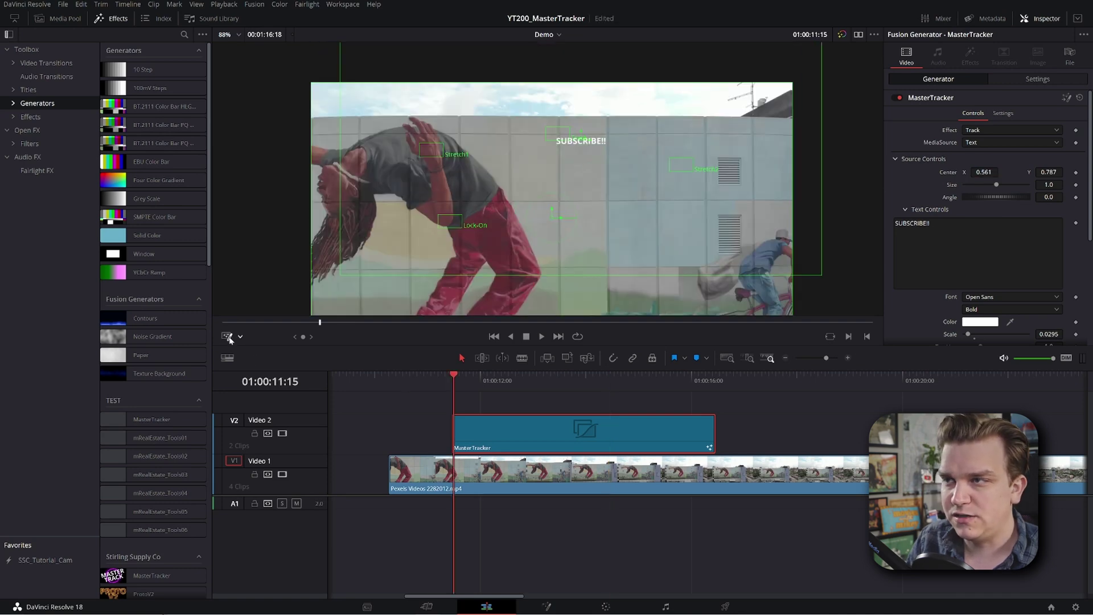
# Hide the on-screen control overlay and play back the mural clip from the MasterTracker's start to check the tracked text
pyautogui.click(228, 337)
pyautogui.press('space')
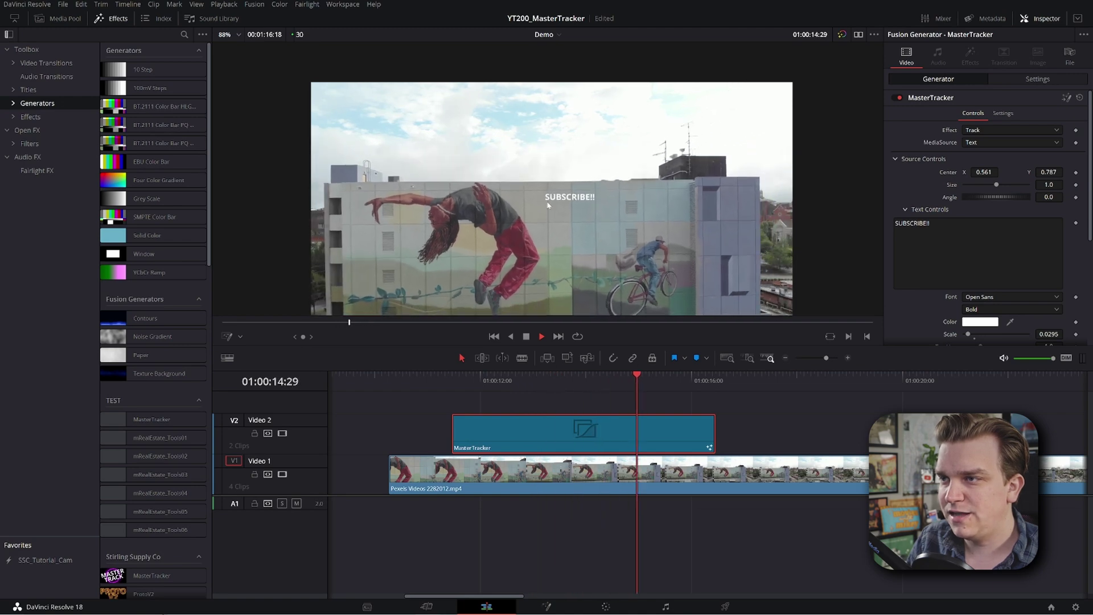
pyautogui.press('space')
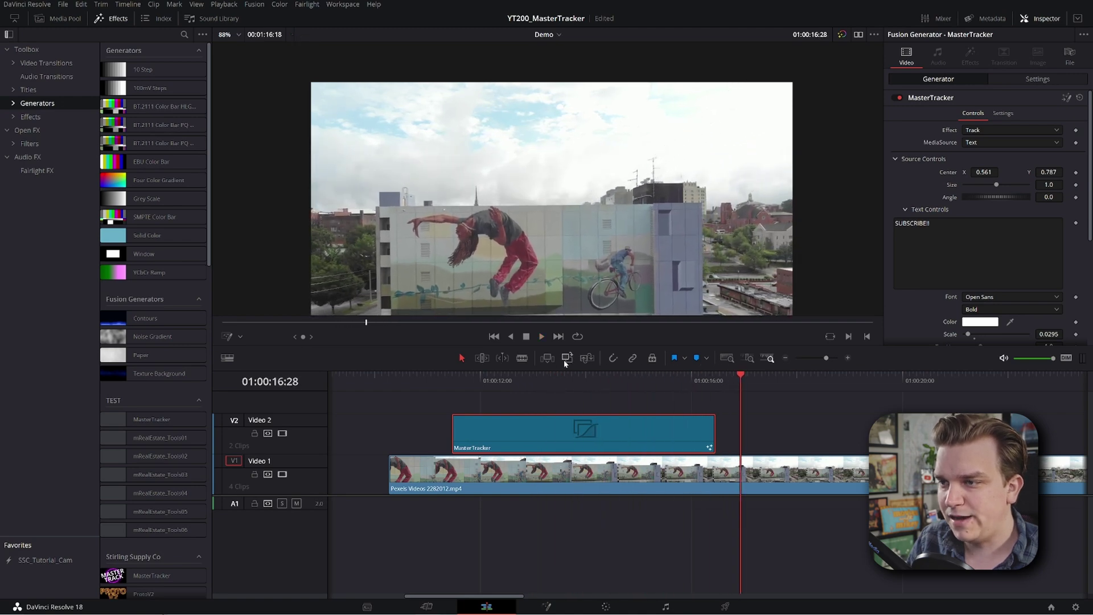
pyautogui.moveTo(564, 374); pyautogui.dragTo(644, 432)
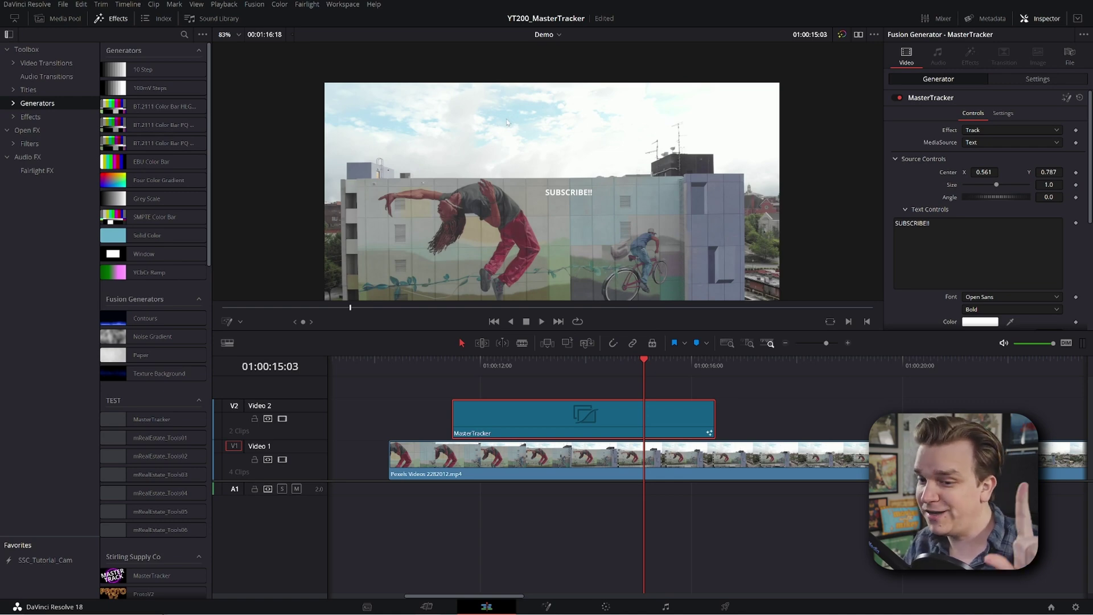
pyautogui.moveTo(570, 440); pyautogui.dragTo(568, 412)
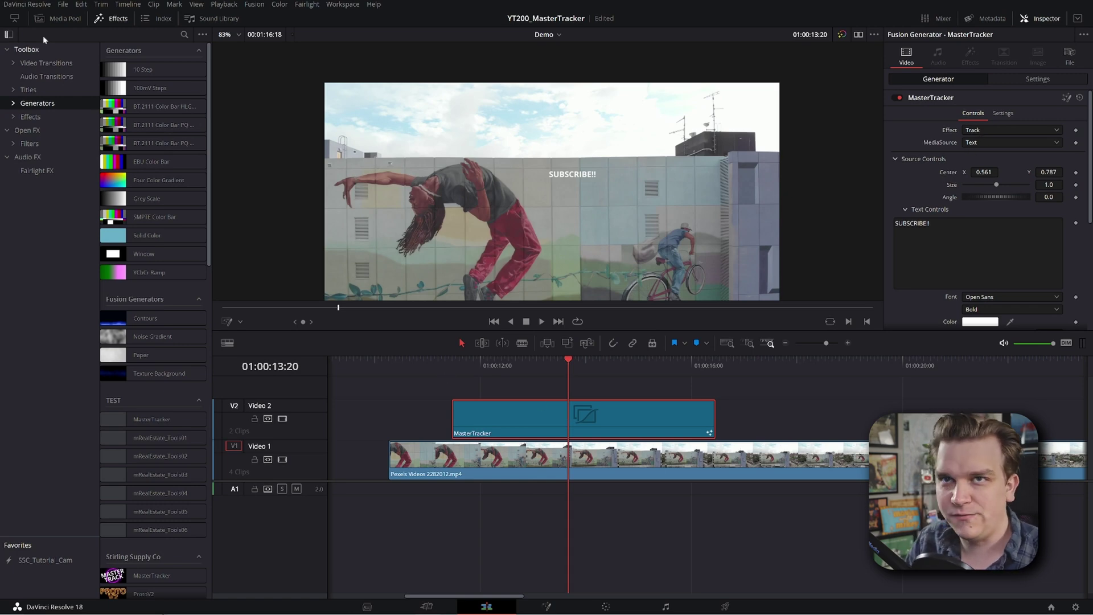
# Show the Media Pool and set the MasterTracker's MediaSource to Drop Zone
pyautogui.click(58, 18)
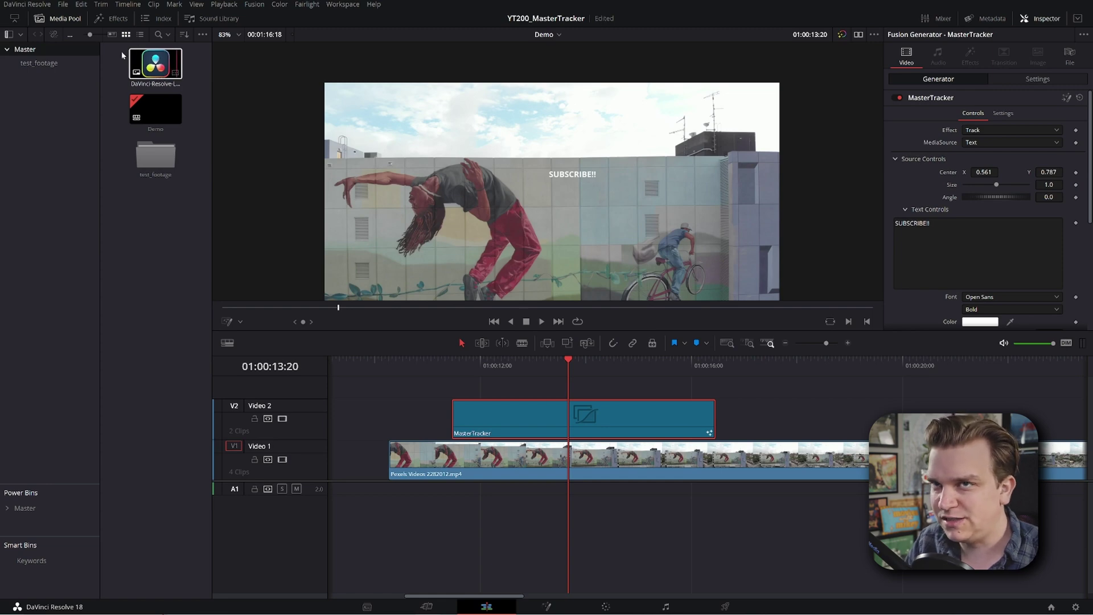
pyautogui.click(973, 146)
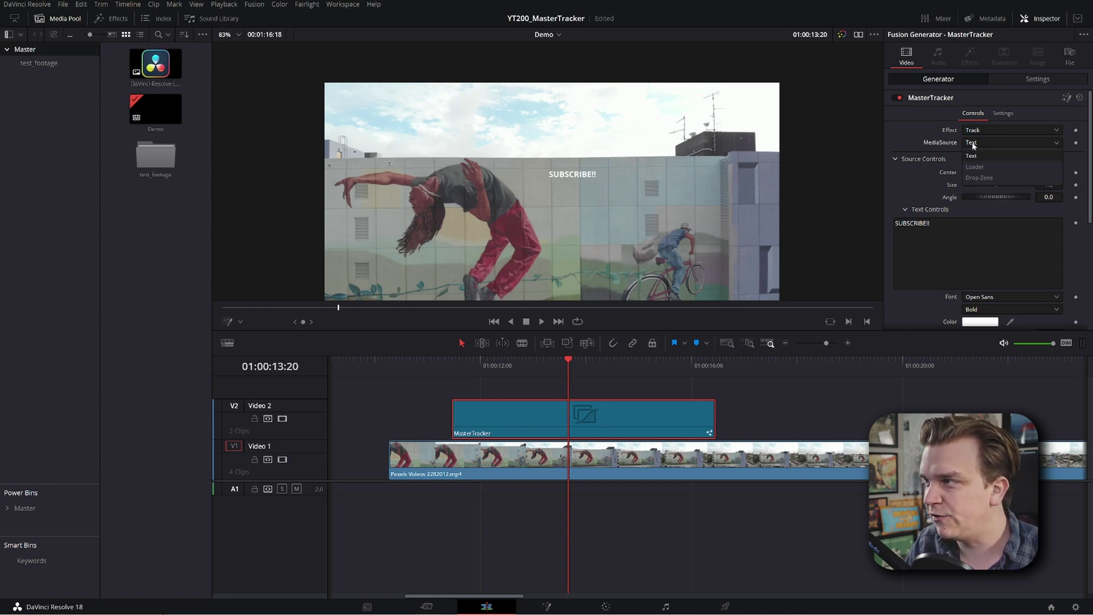
pyautogui.click(990, 178)
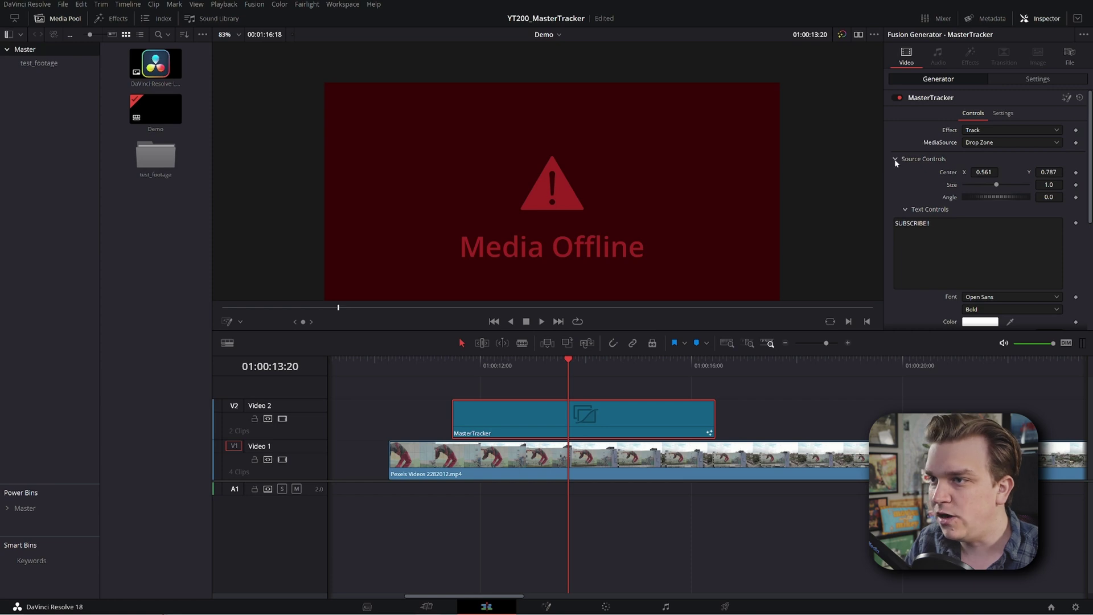
# In the Media Controls, load DaVinci-Resolve-Logo-Square.tif into the drop zone and set its size to 0.134
pyautogui.click(896, 159)
pyautogui.click(896, 174)
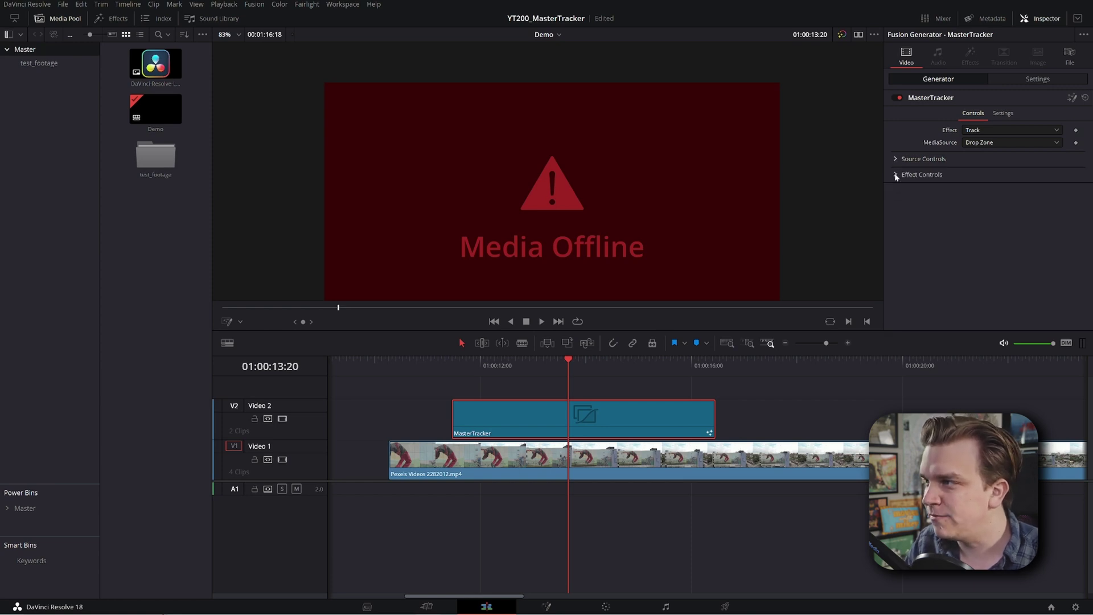
pyautogui.click(894, 161)
pyautogui.click(906, 209)
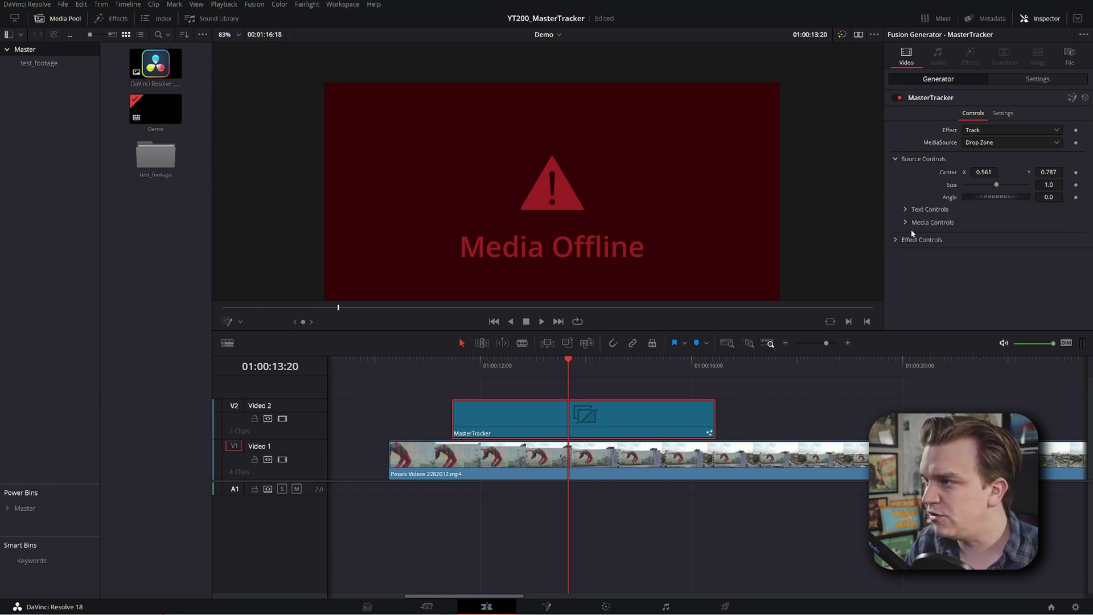
pyautogui.click(906, 223)
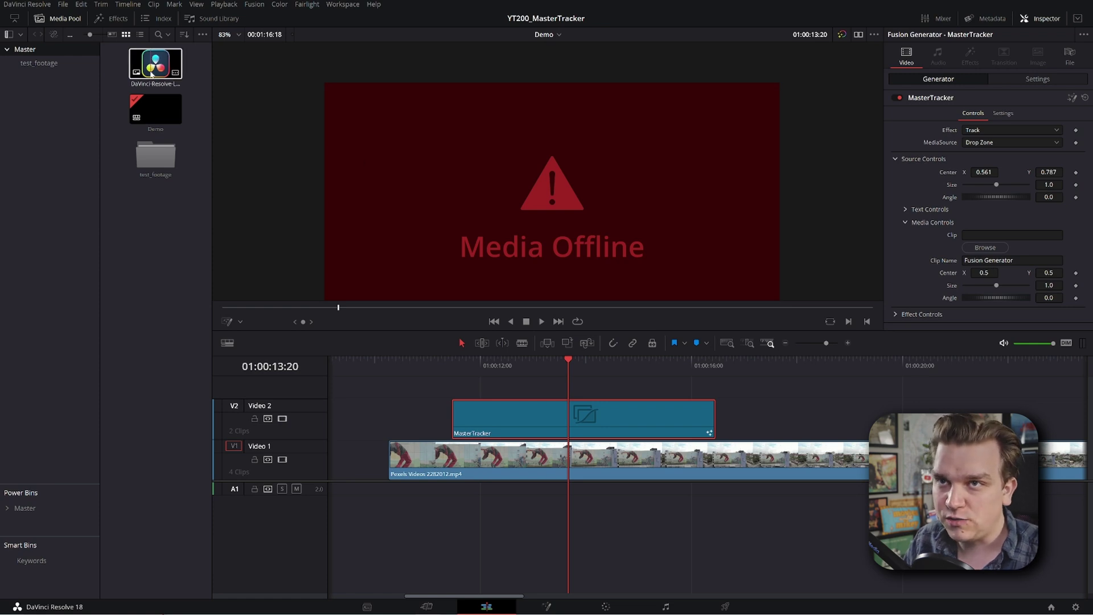
pyautogui.moveTo(152, 73); pyautogui.dragTo(991, 286)
# Play back and scrub the mural clip to check how the logo follows the wall
pyautogui.press('space')
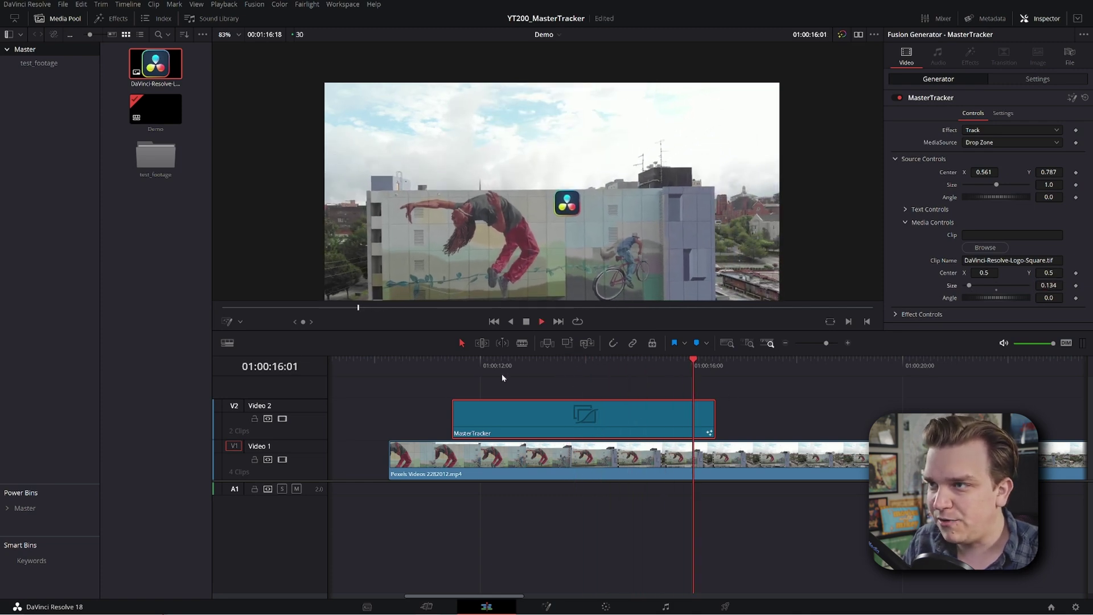
pyautogui.click(459, 364)
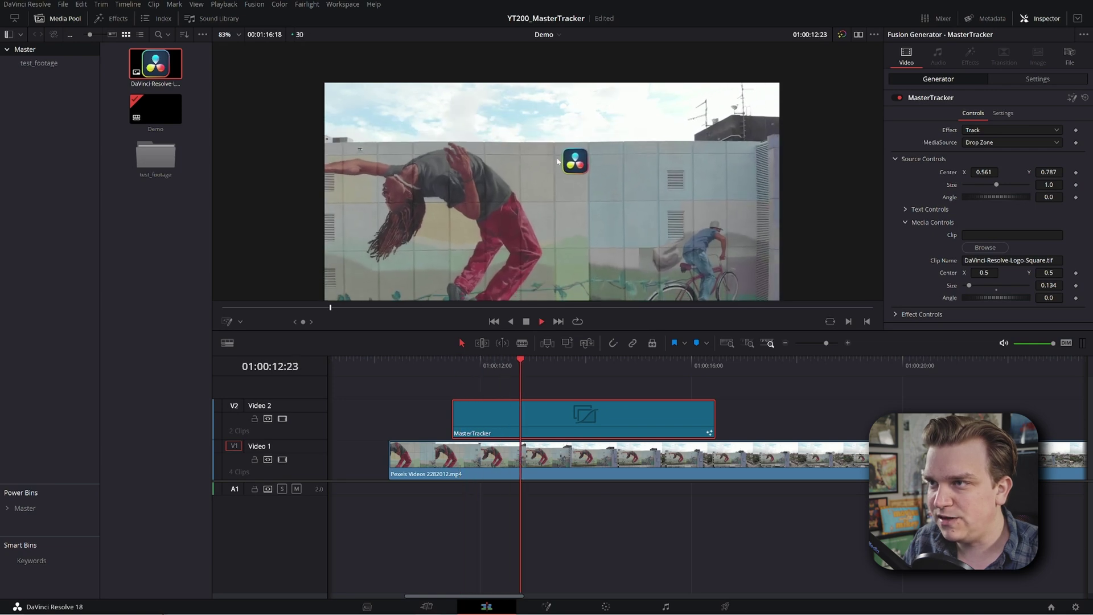
pyautogui.press('space')
pyautogui.moveTo(583, 411); pyautogui.dragTo(484, 411)
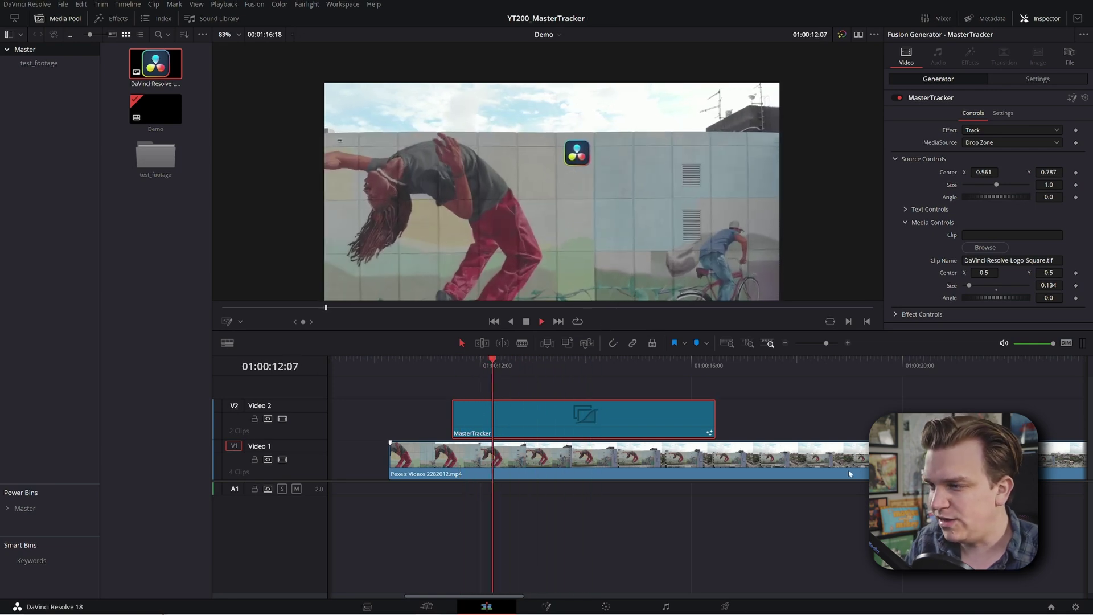
# Add a MasterTracker generator on Video 2 above the sailboat clip Pexels Videos 4708.mp4, starting at about 01:00:40
pyautogui.scroll(-3, 843, 473)
pyautogui.press('space')
pyautogui.moveTo(620, 367); pyautogui.dragTo(656, 399)
pyautogui.scroll(3, 573, 405)
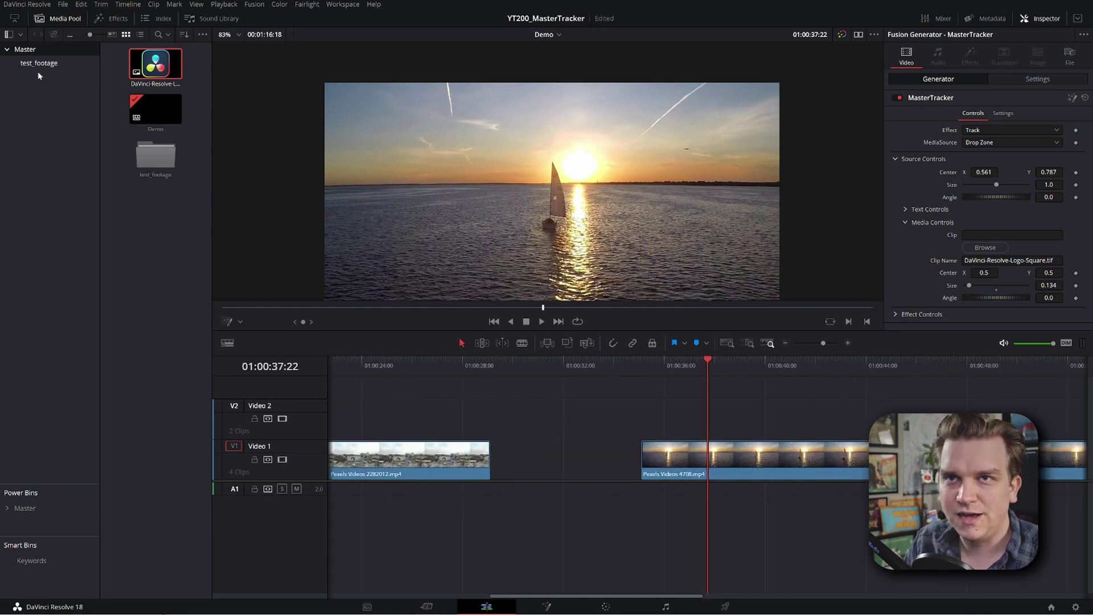
pyautogui.click(111, 18)
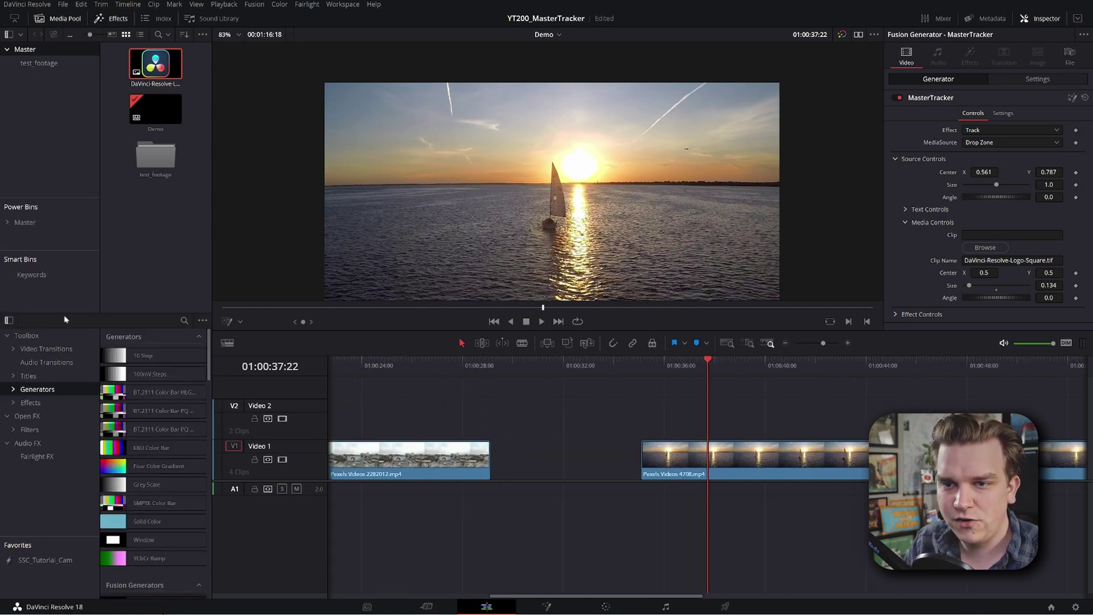
pyautogui.moveTo(152, 355); pyautogui.dragTo(872, 421)
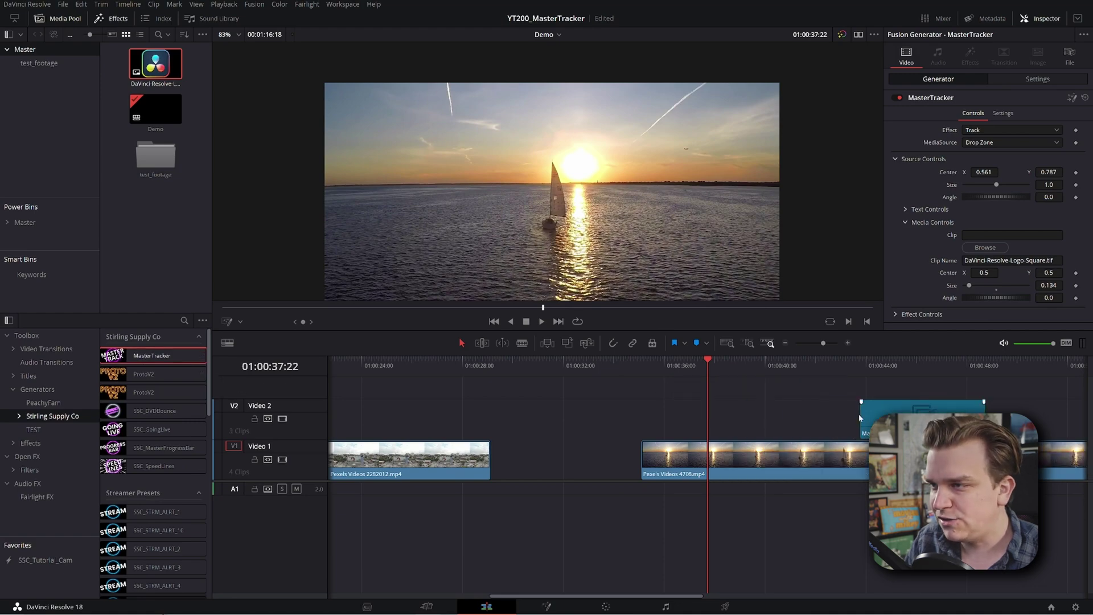
pyautogui.hscroll(3, 547, 362)
pyautogui.moveTo(547, 357); pyautogui.dragTo(574, 397)
pyautogui.moveTo(623, 420); pyautogui.dragTo(534, 421)
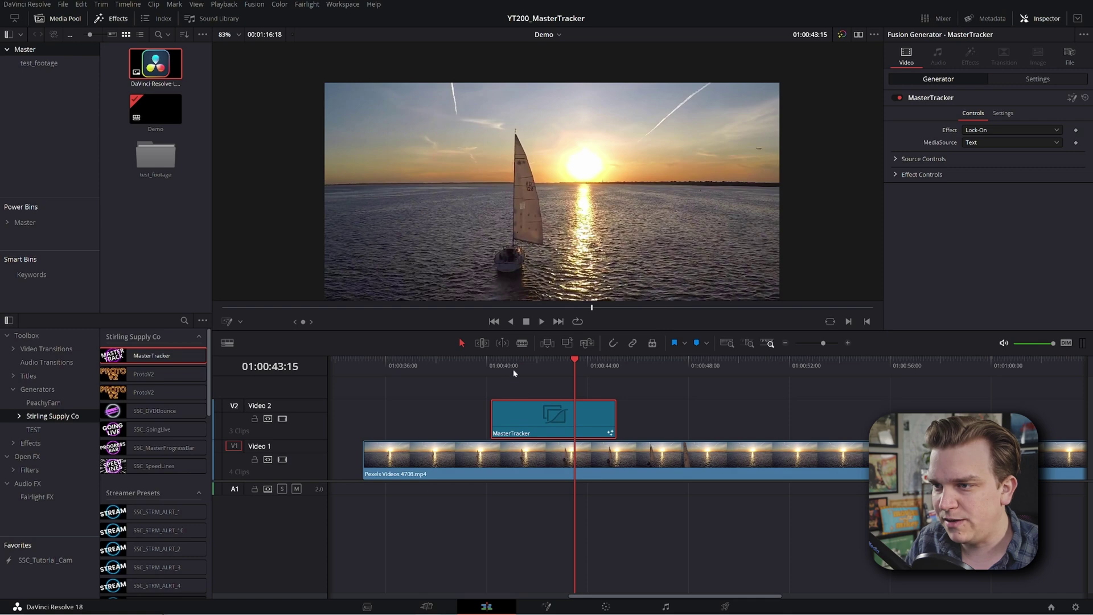
# At the start of the MasterTracker over the sailboat clip, set Effect to Track and MediaSource to Drop Zone
pyautogui.moveTo(507, 369); pyautogui.dragTo(493, 369)
pyautogui.click(994, 130)
pyautogui.click(979, 154)
pyautogui.click(978, 141)
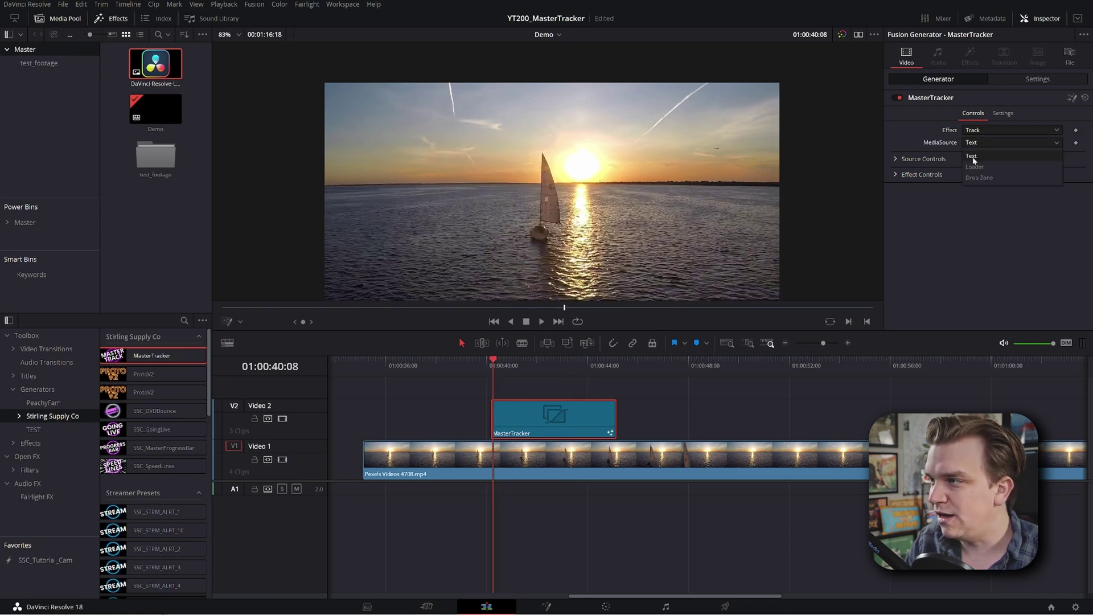
pyautogui.click(988, 180)
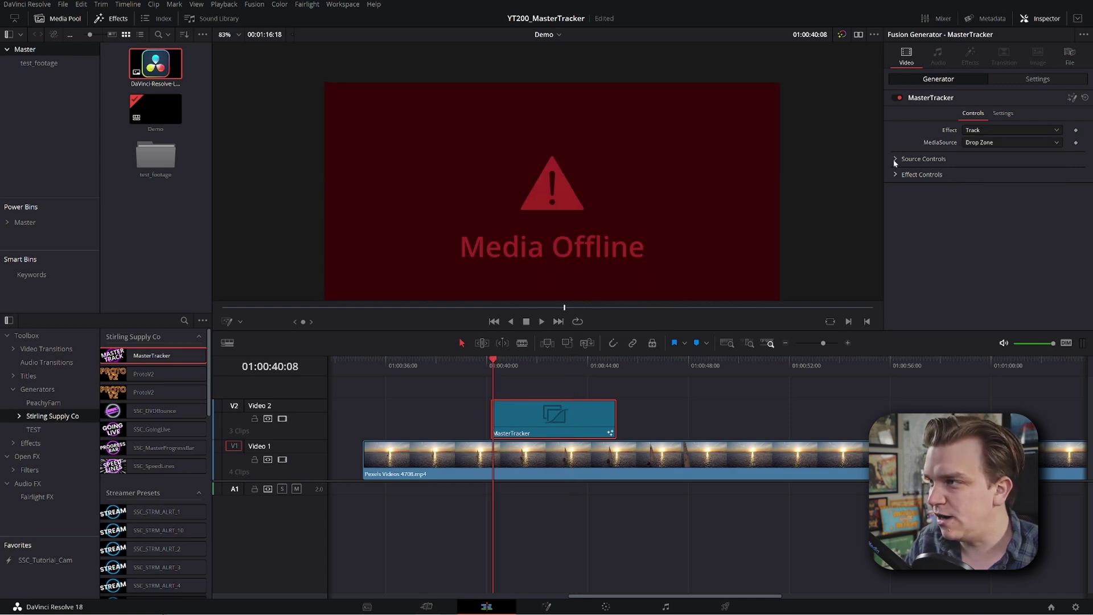
# In the source's Media Controls, load DaVinci-Resolve-Logo-Square.tif as the drop zone media
pyautogui.click(896, 160)
pyautogui.click(905, 223)
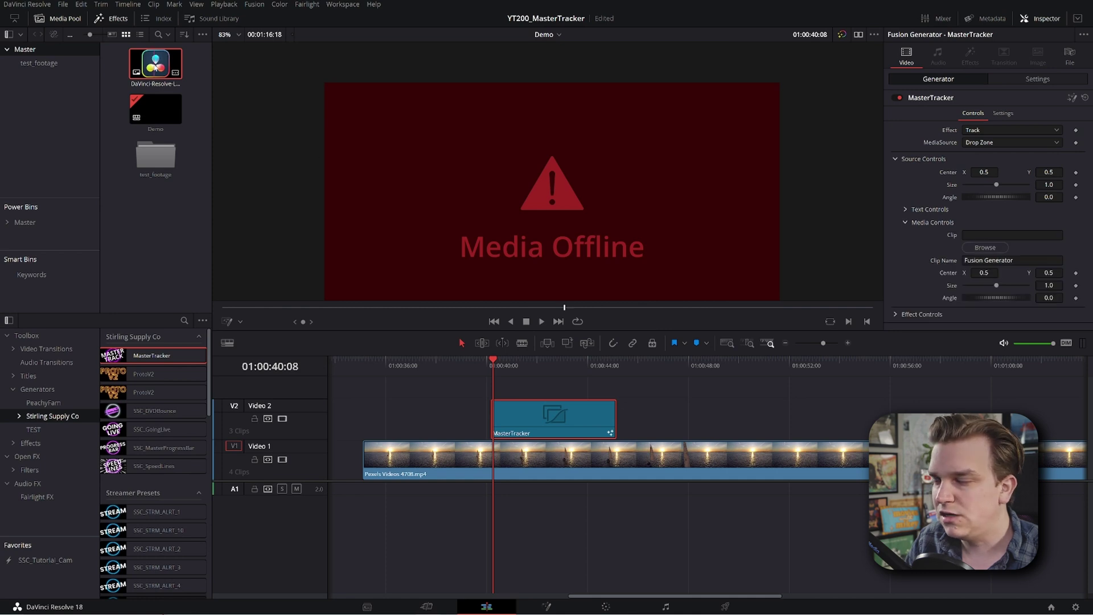
pyautogui.moveTo(155, 64); pyautogui.dragTo(989, 244)
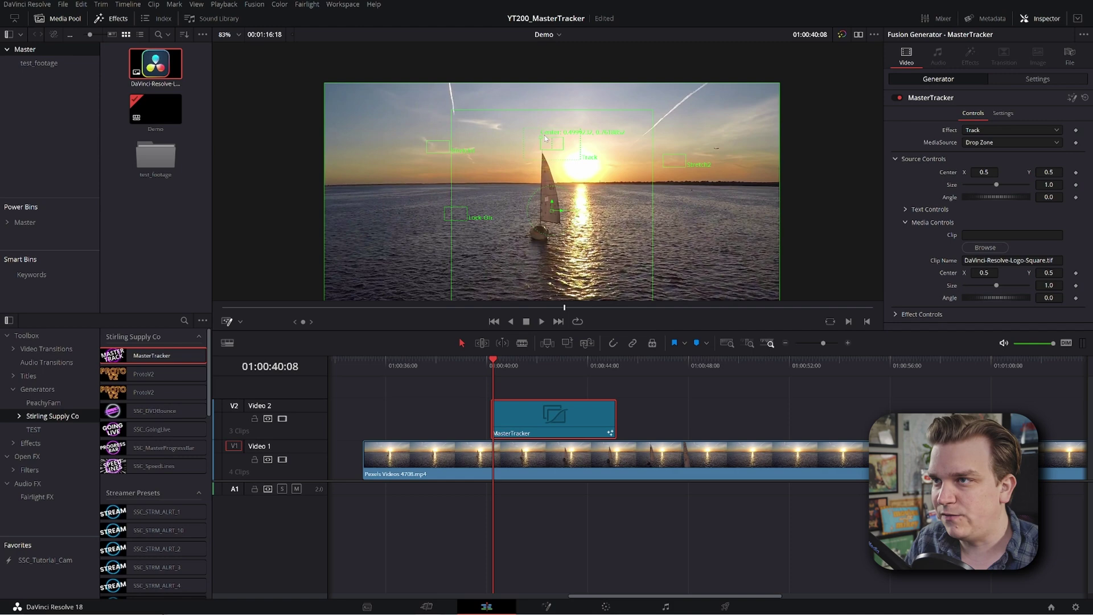
# Place the Track pattern box over the tip of the sailboat's mast at the generator's first frame, 01:00:40:05
pyautogui.scroll(5, 535, 152)
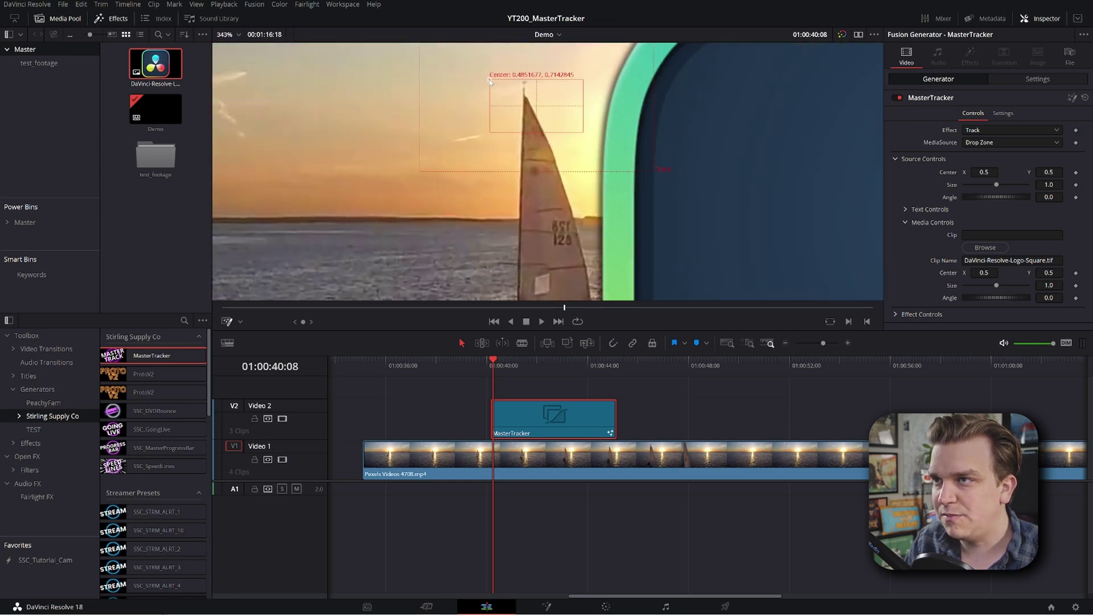
pyautogui.moveTo(501, 363); pyautogui.dragTo(498, 364)
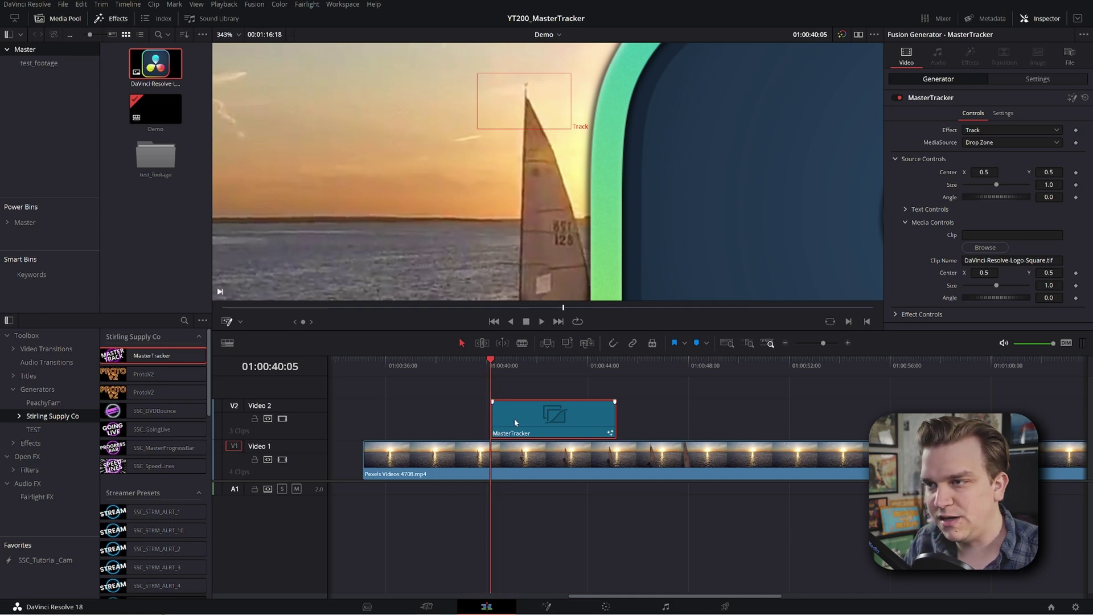
pyautogui.moveTo(478, 74); pyautogui.dragTo(480, 74)
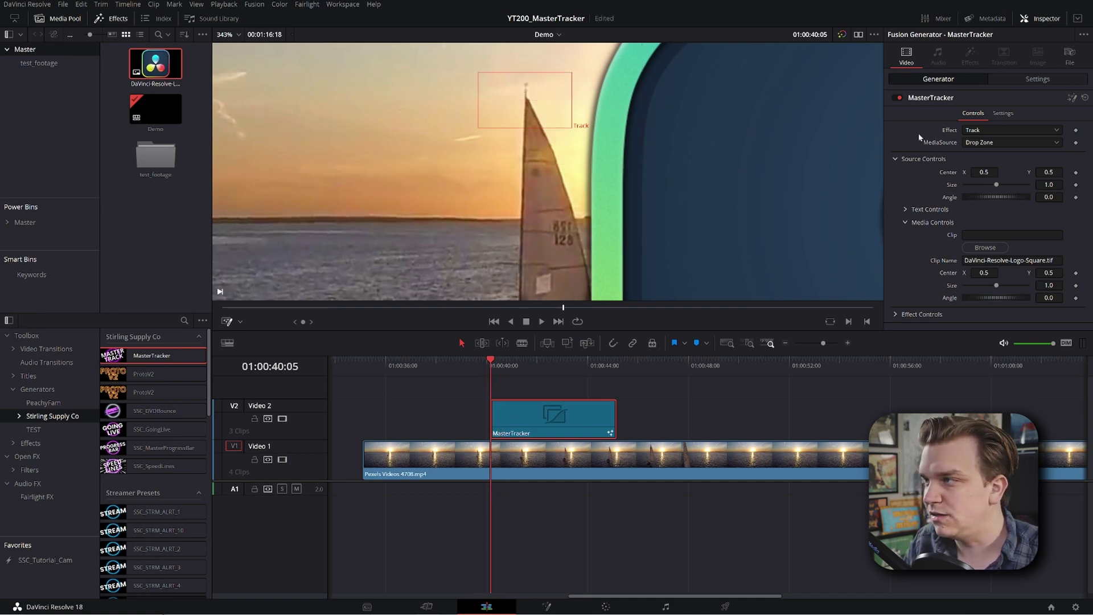
pyautogui.scroll(-5, 554, 228)
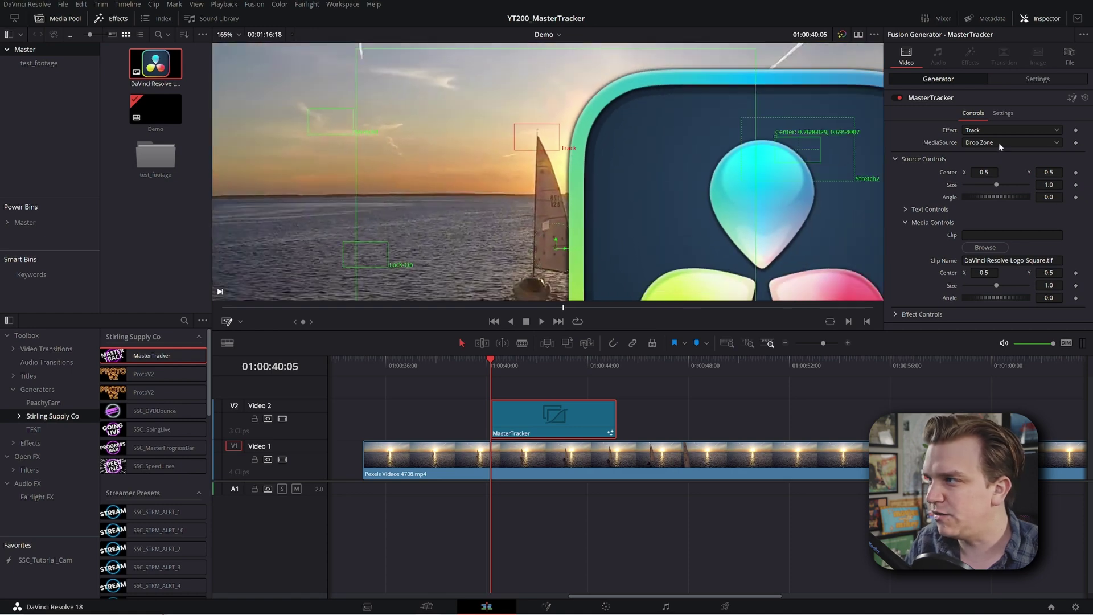
# Open the Track Controls under Effect Controls and track the mast tip forward through the generator
pyautogui.click(896, 315)
pyautogui.scroll(-1, 898, 318)
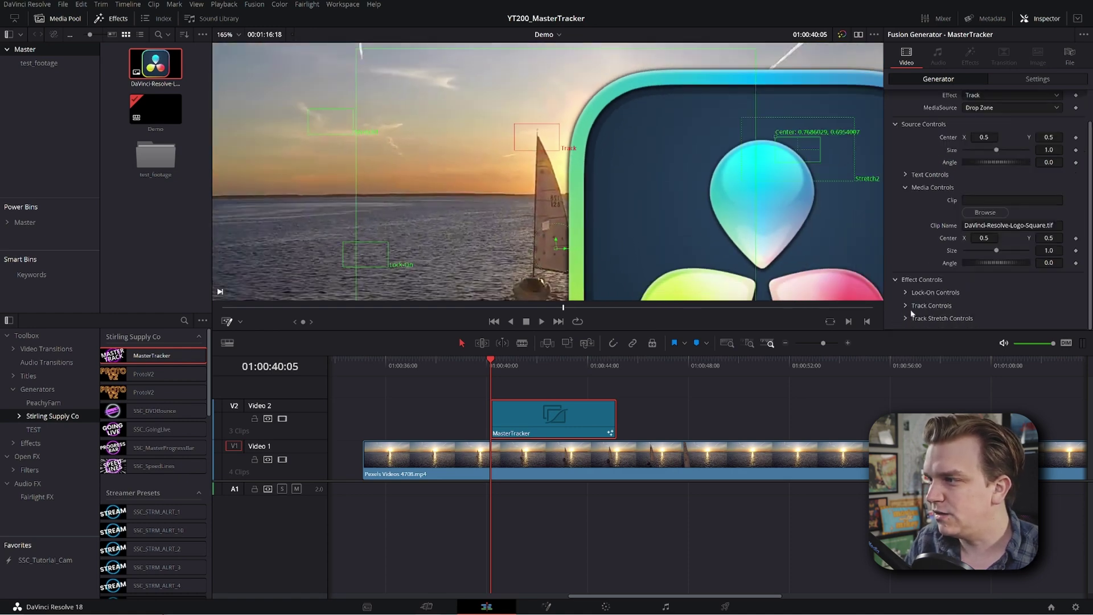
pyautogui.click(909, 306)
pyautogui.scroll(-2, 968, 308)
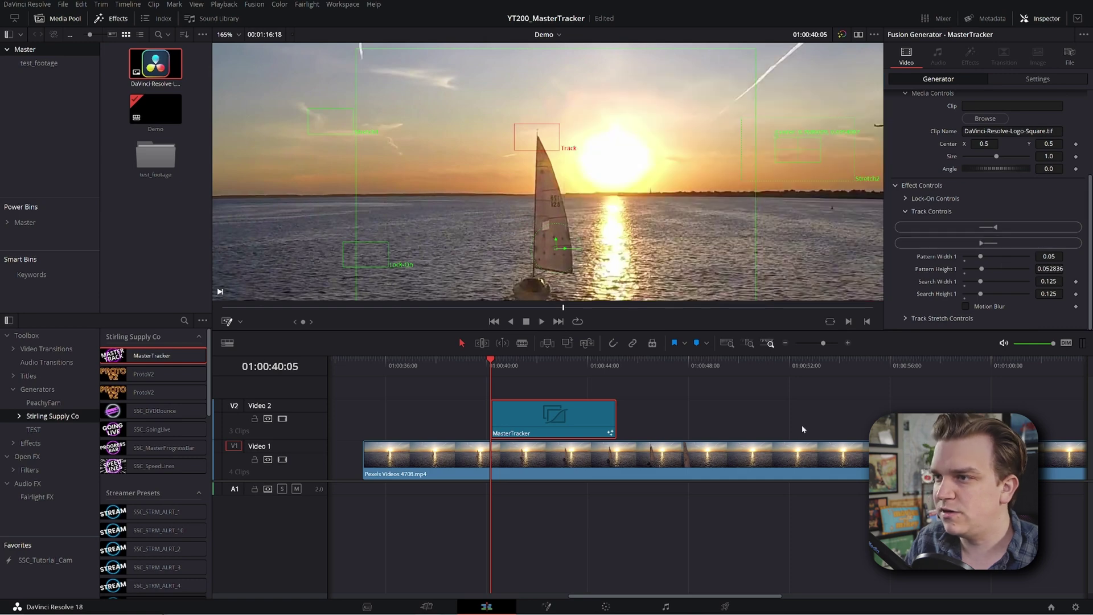
pyautogui.scroll(-6, 522, 150)
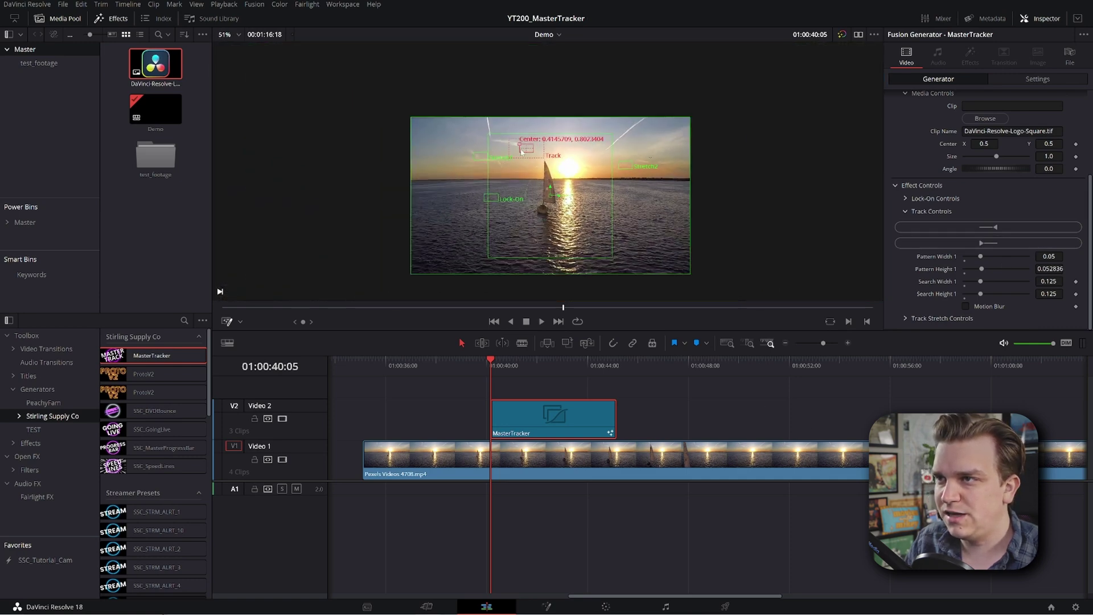
pyautogui.scroll(2, 522, 150)
pyautogui.click(635, 329)
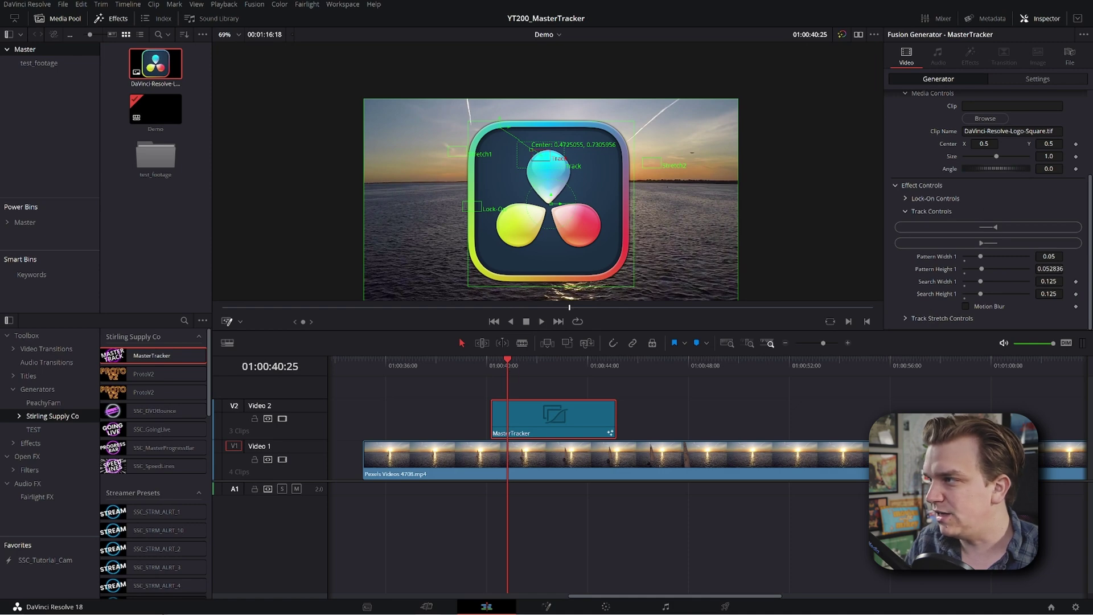
# Set the logo's media size to 0.167 and its center to X 0.565, Y 0.816, placing it beside the mast tip
pyautogui.moveTo(1047, 156); pyautogui.dragTo(934, 156)
pyautogui.moveTo(1047, 143); pyautogui.dragTo(1092, 144)
pyautogui.moveTo(984, 143); pyautogui.dragTo(1035, 156)
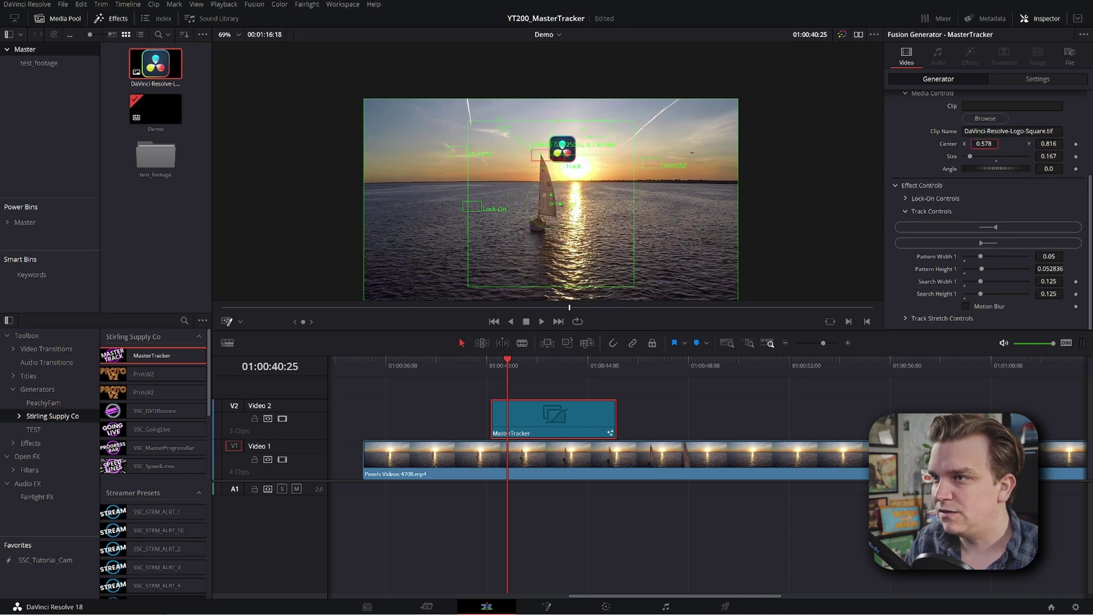
# Play back and scrub the sailboat clip to check how the logo follows the mast
pyautogui.press('space')
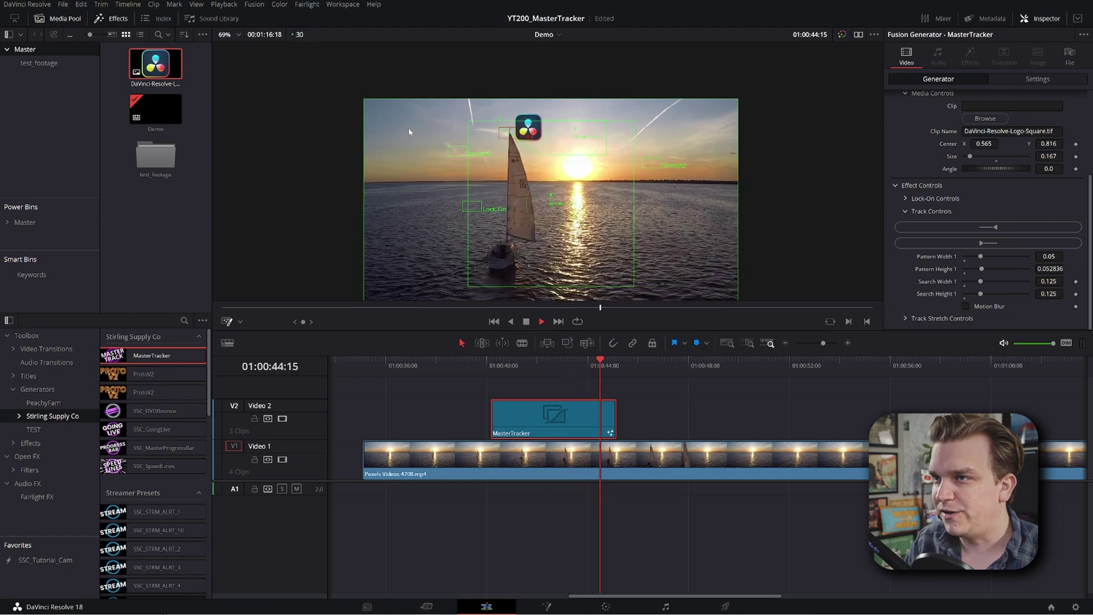
pyautogui.press('space')
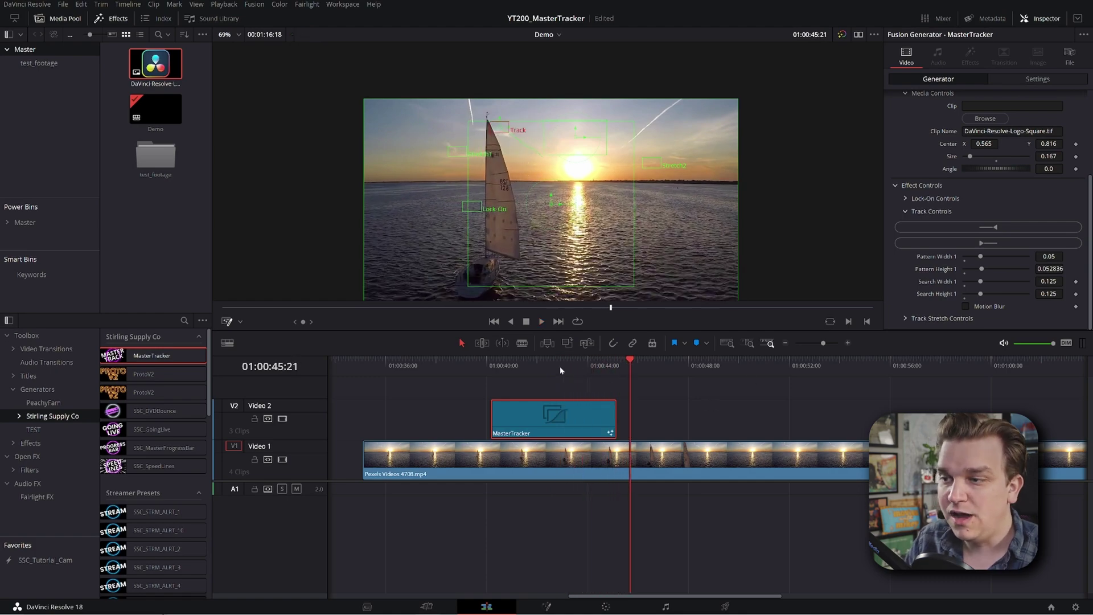
pyautogui.moveTo(559, 366); pyautogui.dragTo(536, 387)
pyautogui.click(655, 412)
# Show the MediaSource options and the file browser for choosing a media clip, leaving both unchanged
pyautogui.scroll(3, 971, 244)
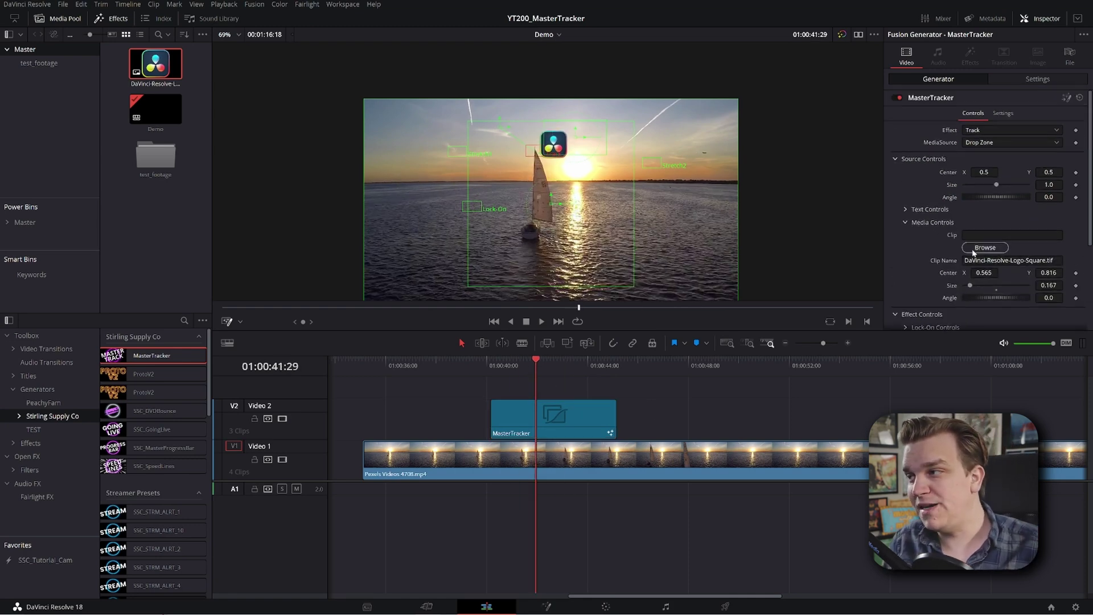
pyautogui.click(981, 143)
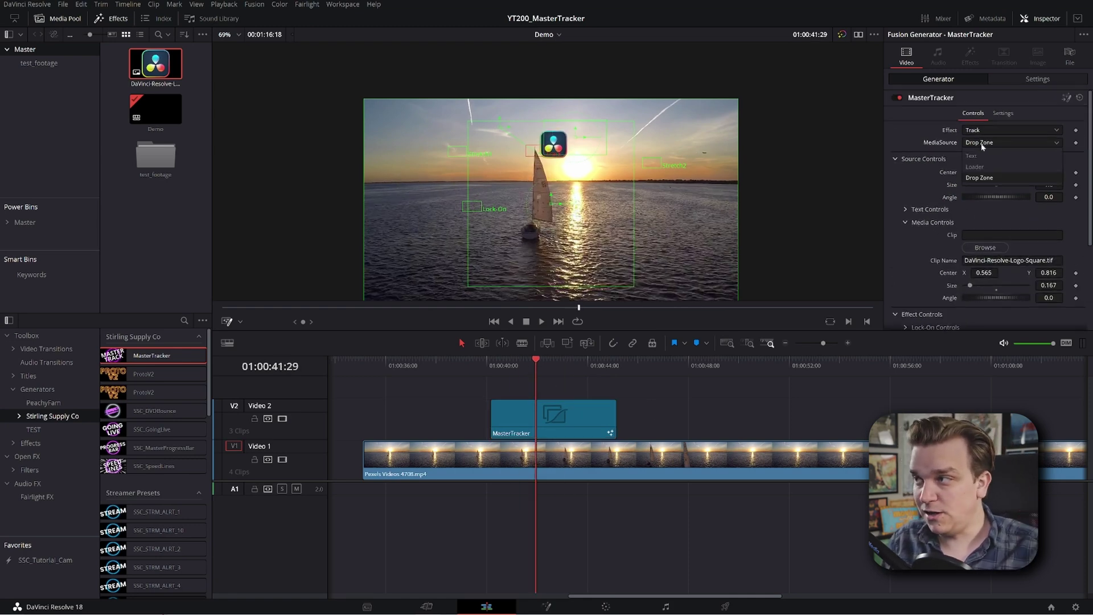
pyautogui.click(910, 282)
pyautogui.click(982, 145)
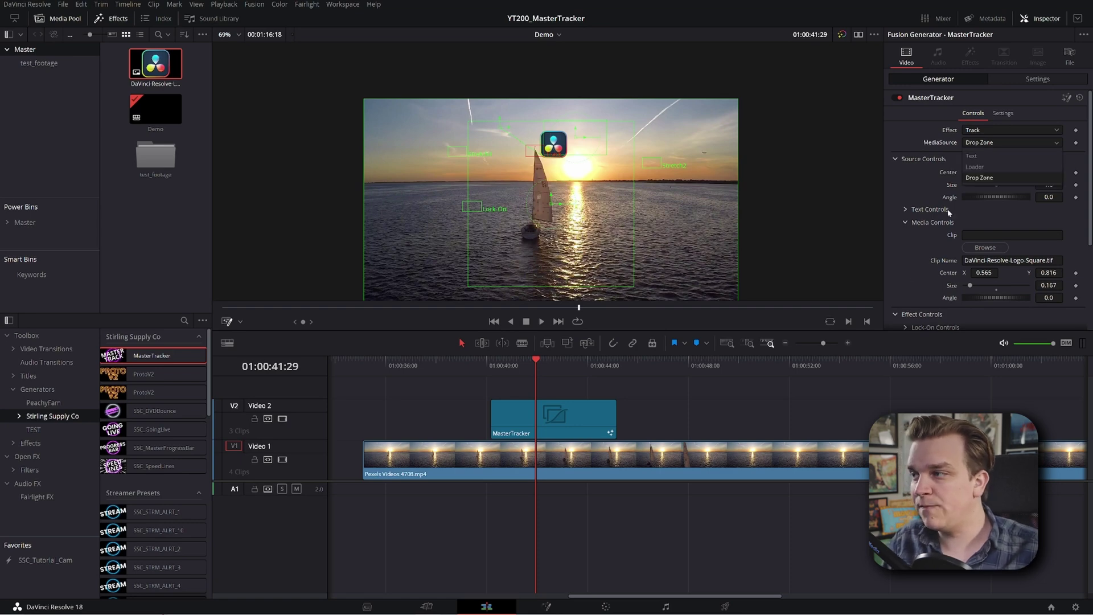
pyautogui.click(996, 259)
pyautogui.click(993, 249)
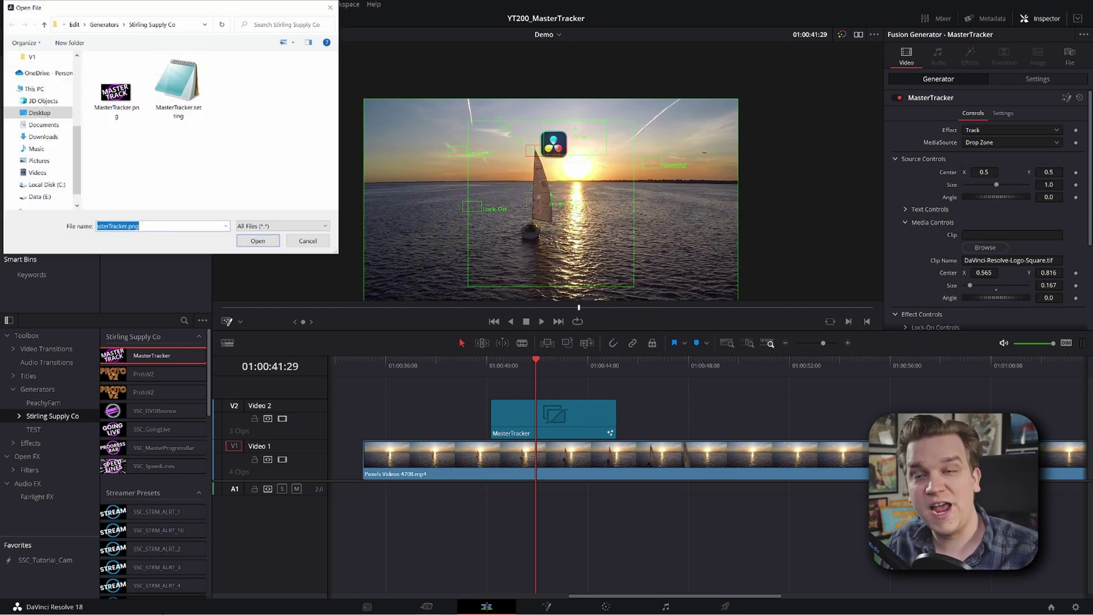
pyautogui.click(329, 7)
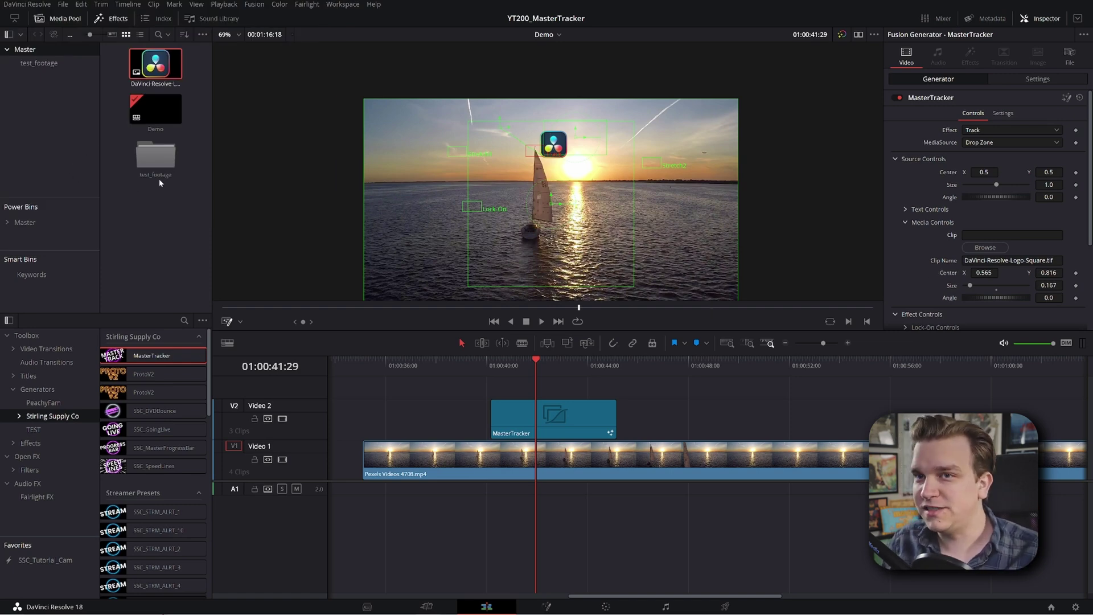
# Load Pexels Videos 2818546.mp4 from the test_footage bin into the drop zone, with size 0.081 and center X 0.529, Y 0.659
pyautogui.doubleClick(160, 158)
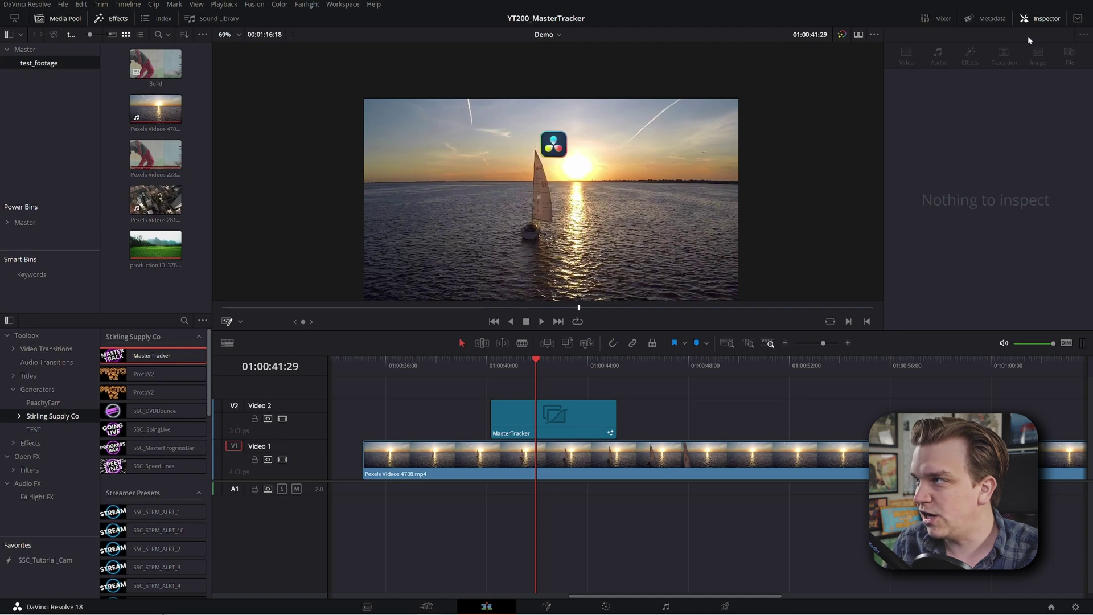
pyautogui.click(600, 403)
pyautogui.moveTo(155, 199); pyautogui.dragTo(907, 273)
pyautogui.moveTo(1048, 285); pyautogui.dragTo(974, 272)
pyautogui.moveTo(1049, 272); pyautogui.dragTo(1059, 273)
# Play the sailboat section from its start to check the video attached to the mast
pyautogui.click(492, 367)
pyautogui.press('space')
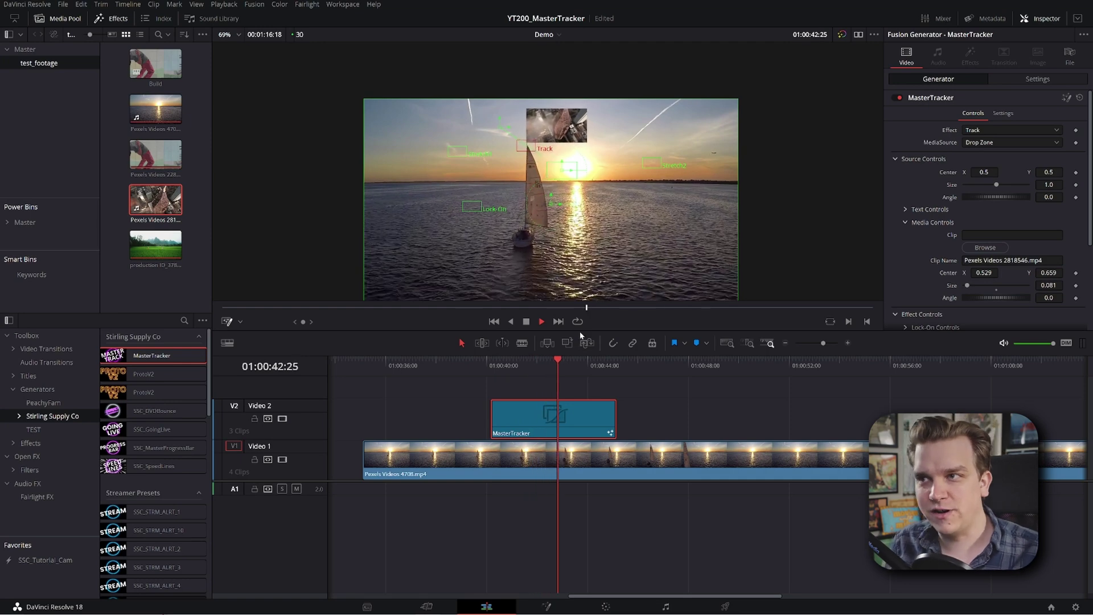
pyautogui.press('space')
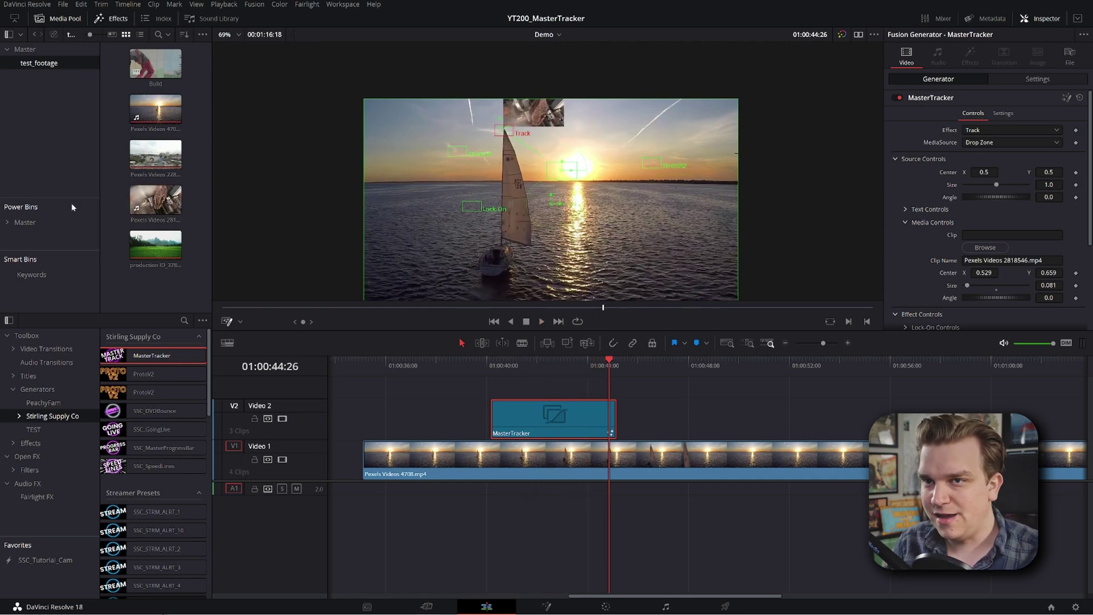
# Replace the drop zone media with Build from the test_footage bin
pyautogui.moveTo(156, 62); pyautogui.dragTo(537, 388)
pyautogui.click(505, 365)
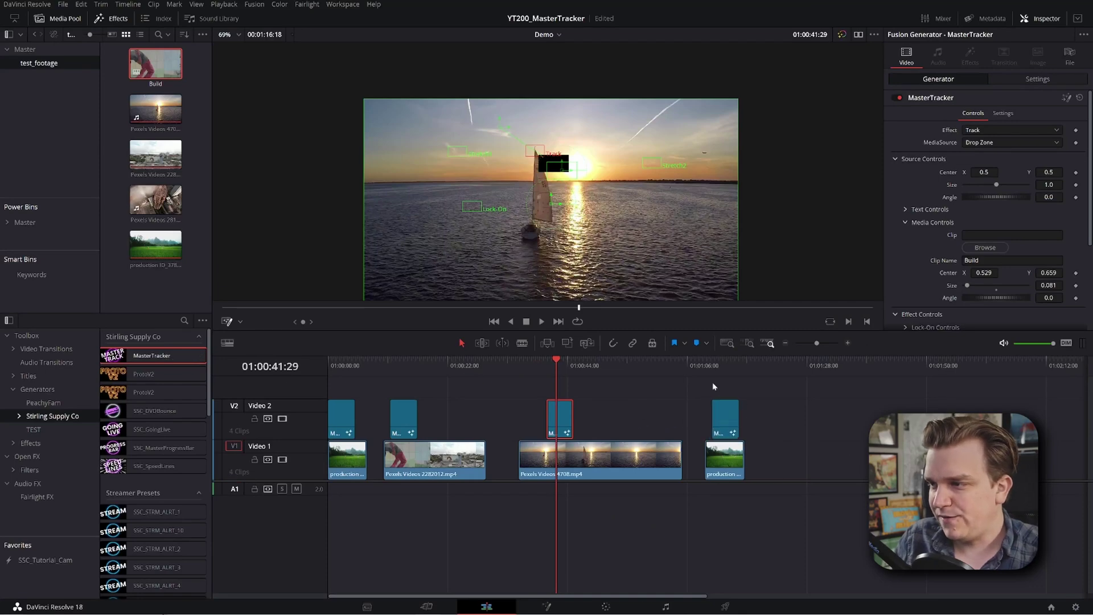
# Set the Effect to Track Stretch on the MasterTracker above the last rice-field clip, production ID_3783929.mp4
pyautogui.click(721, 366)
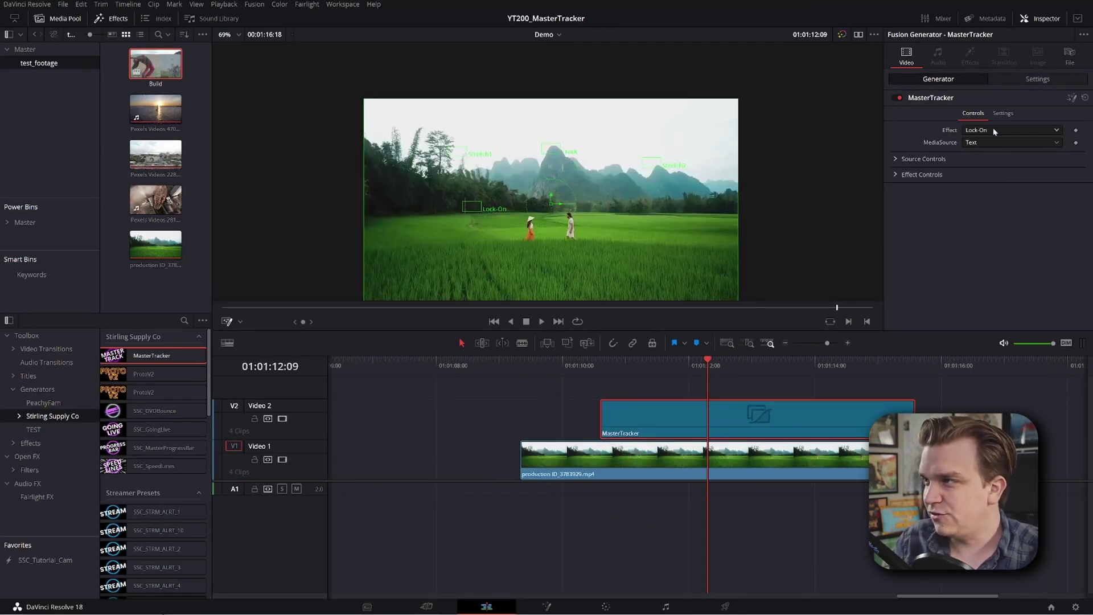
pyautogui.click(994, 131)
pyautogui.click(997, 166)
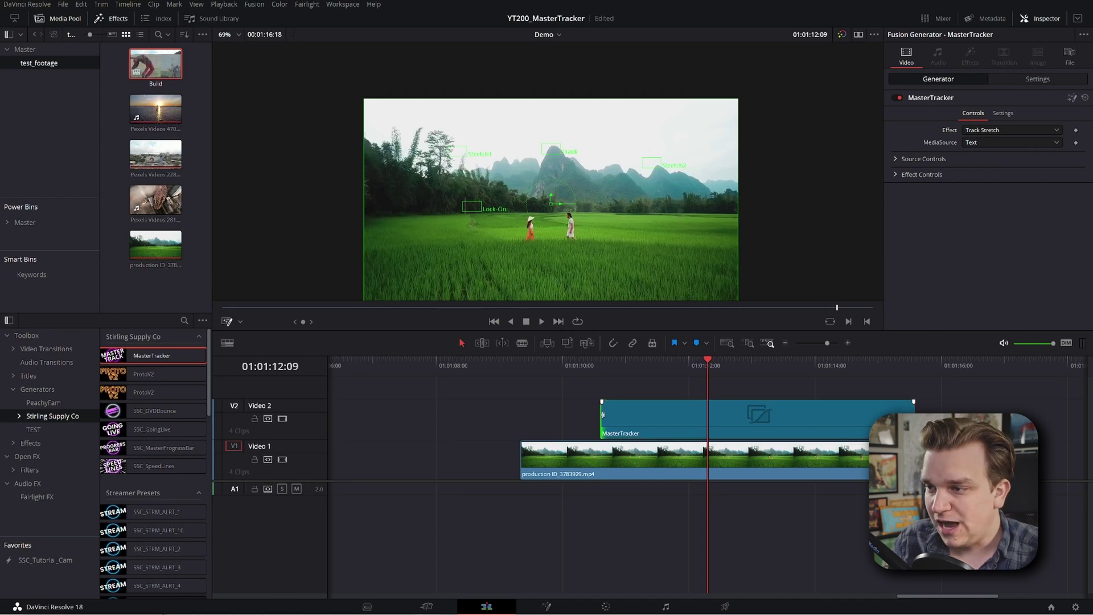
# Extend the MasterTracker back to the rice-field clip's start and trim the ends of both clips to 01:01:13:07
pyautogui.moveTo(602, 420); pyautogui.dragTo(521, 420)
pyautogui.click(524, 364)
pyautogui.moveTo(523, 364); pyautogui.dragTo(767, 418)
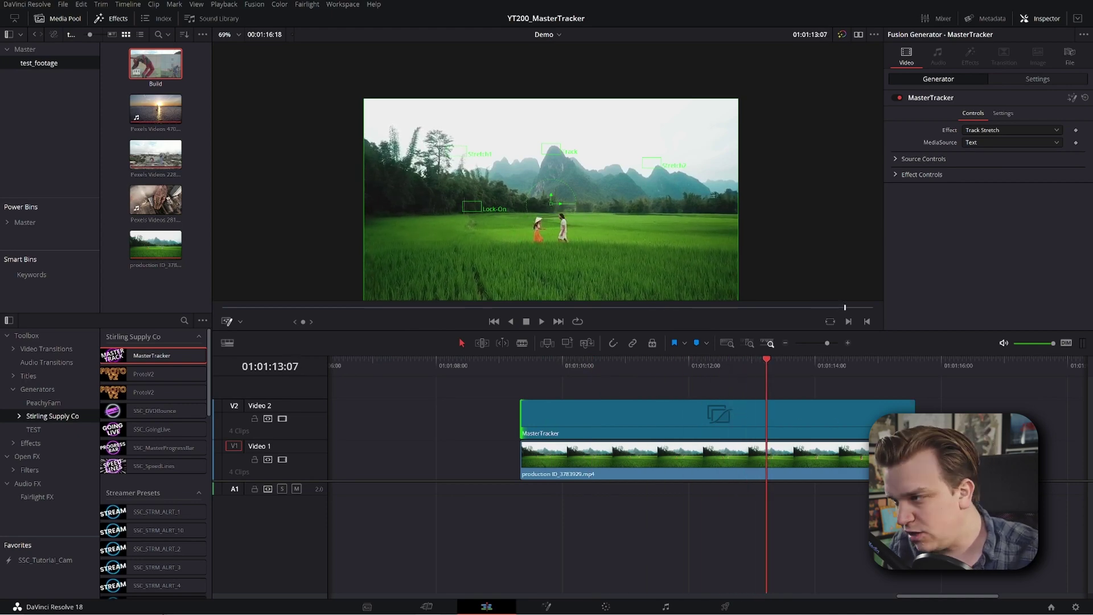
pyautogui.hotkey('ctrl', 'shift', ']')
# Play the rice-field section from its start to preview the text between the two walking women
pyautogui.moveTo(604, 368); pyautogui.dragTo(522, 383)
pyautogui.press('space')
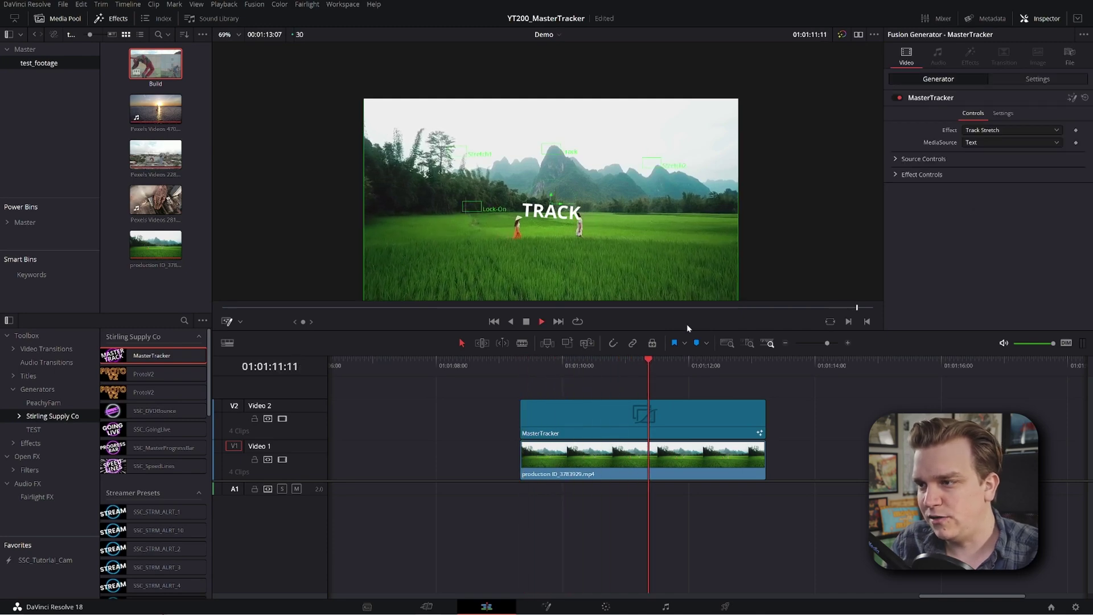
pyautogui.press('space')
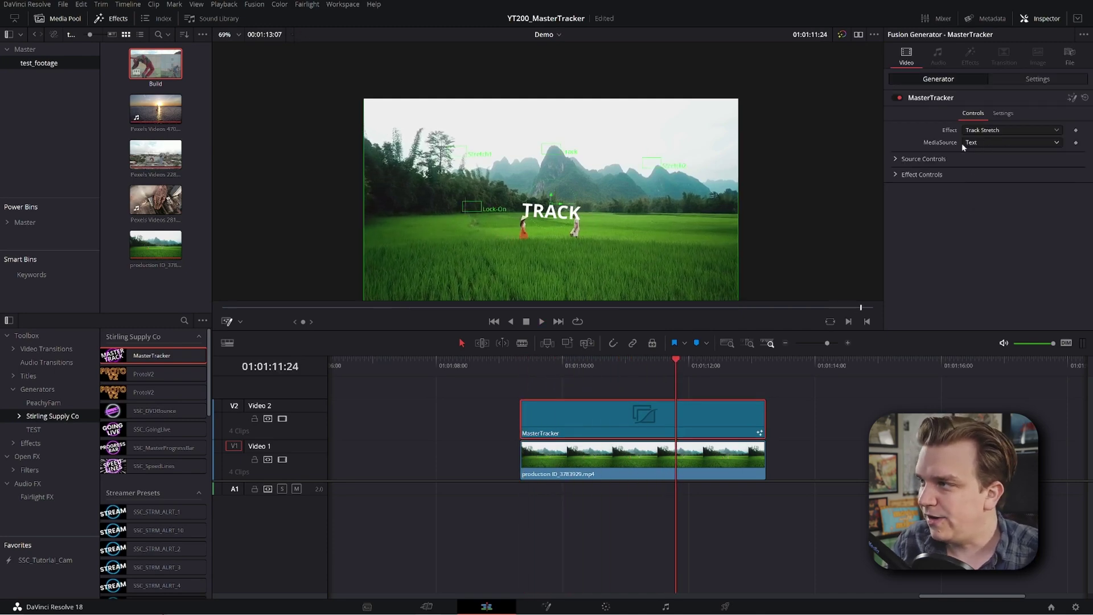
# In the Text Controls, replace the generator's text with LOVE
pyautogui.click(895, 159)
pyautogui.click(905, 210)
pyautogui.moveTo(927, 225); pyautogui.dragTo(769, 173)
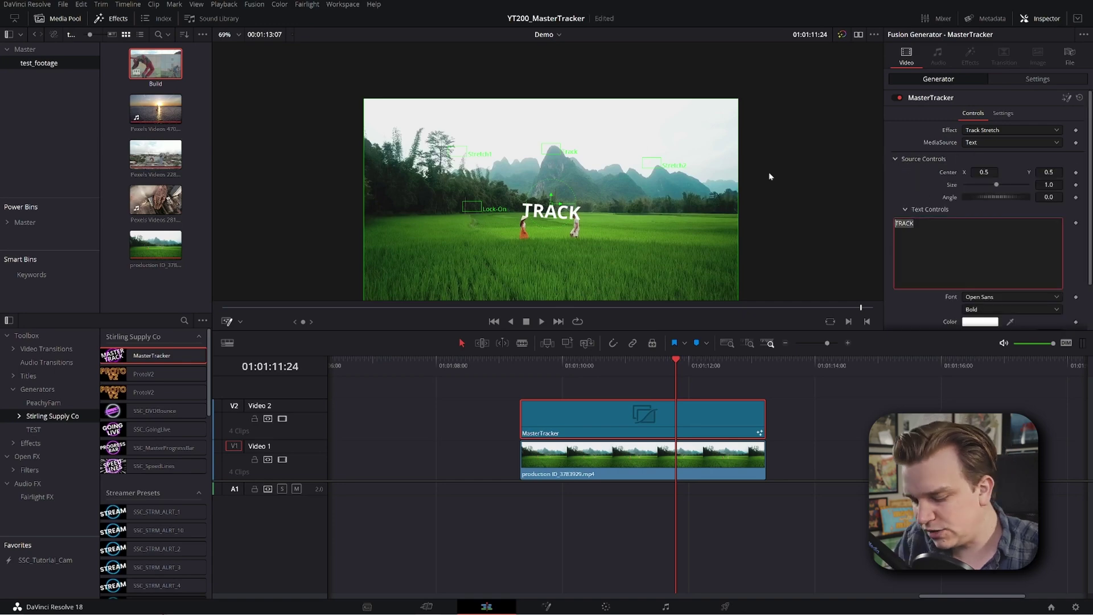
pyautogui.write('LOVER')
pyautogui.press('BackSpace')
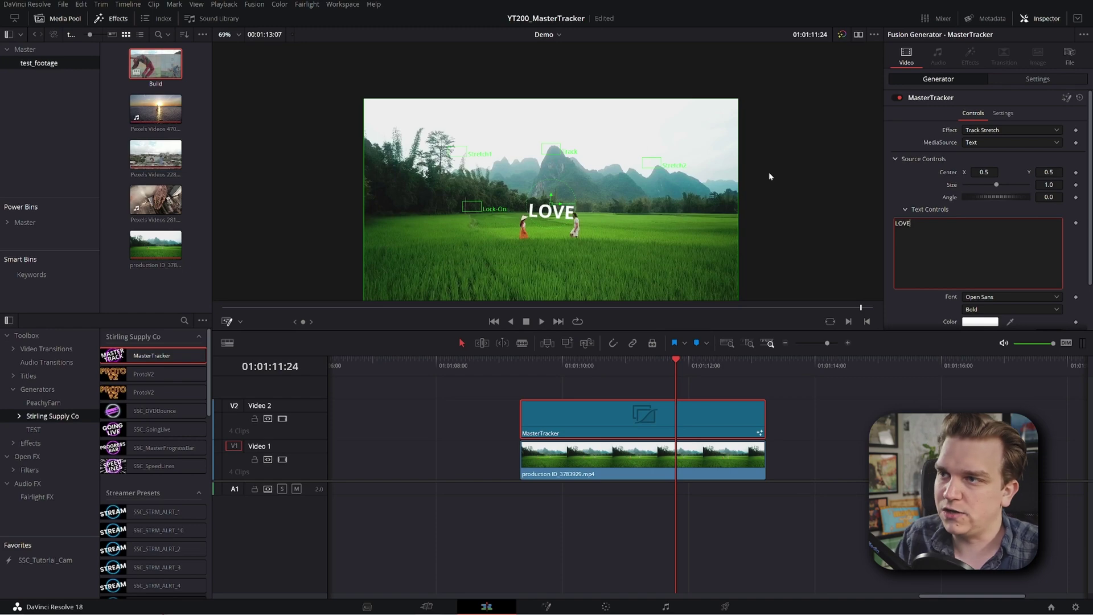
# Expand the MasterTracker's Track Stretch Controls and return the playhead to the rice-field clip's first frame at 01:01:09:10
pyautogui.click(897, 160)
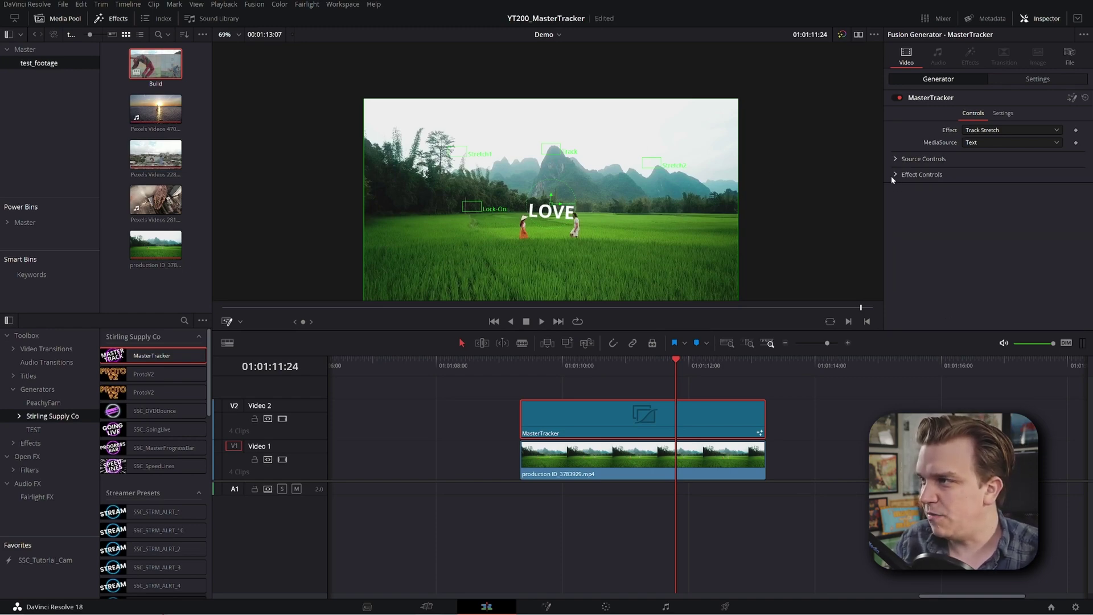
pyautogui.click(896, 175)
pyautogui.click(905, 214)
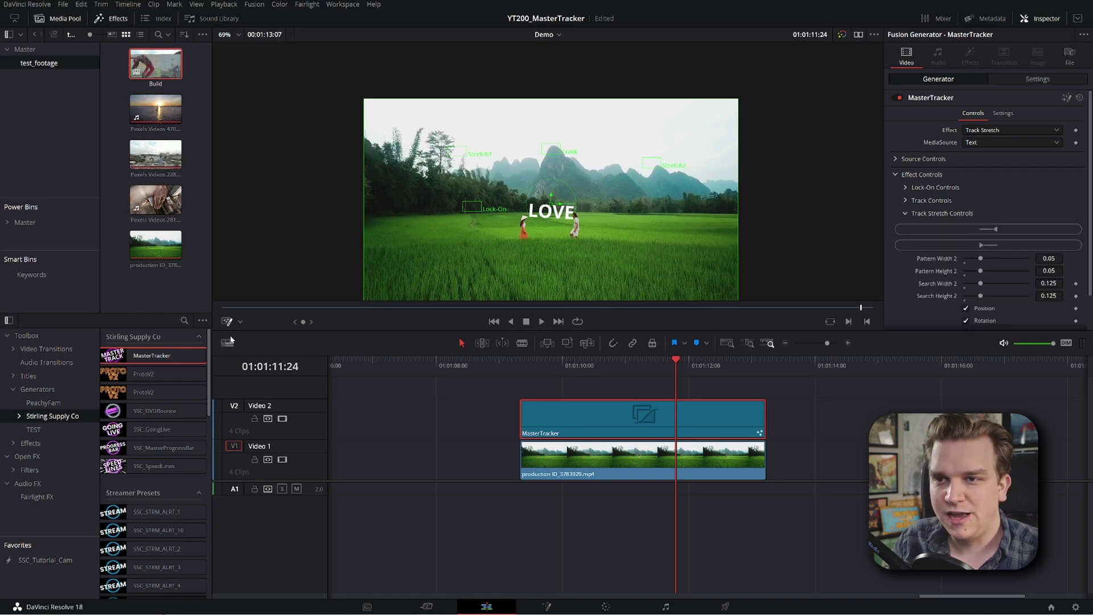
pyautogui.scroll(2, 501, 164)
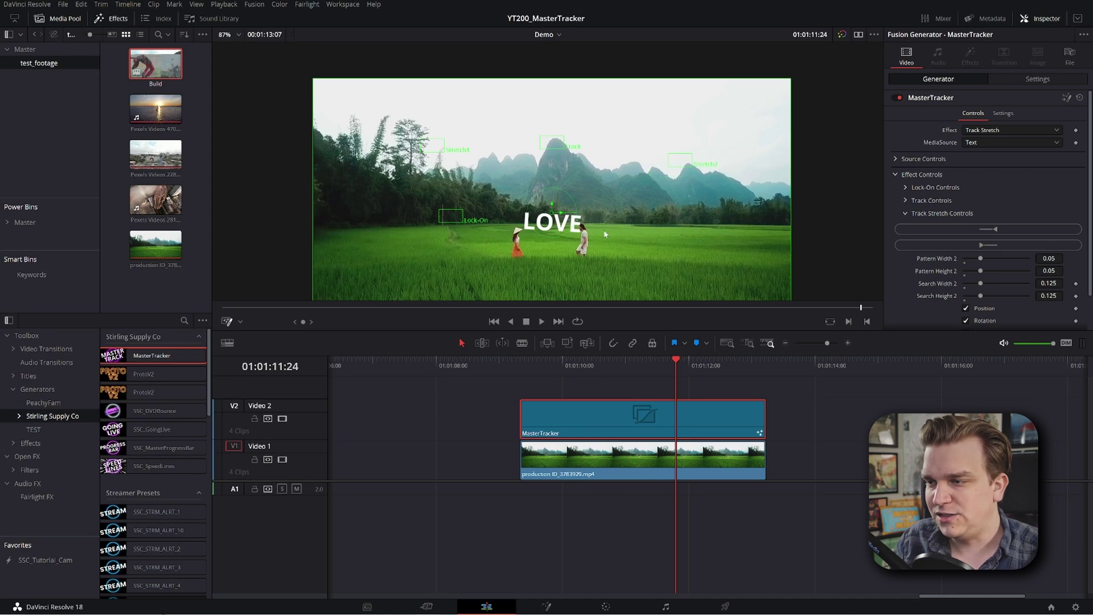
pyautogui.scroll(3, 620, 226)
pyautogui.moveTo(532, 364); pyautogui.dragTo(520, 370)
# Position the Stretch1 tracker over the hat of the woman in the orange skirt
pyautogui.moveTo(505, 182); pyautogui.dragTo(491, 189)
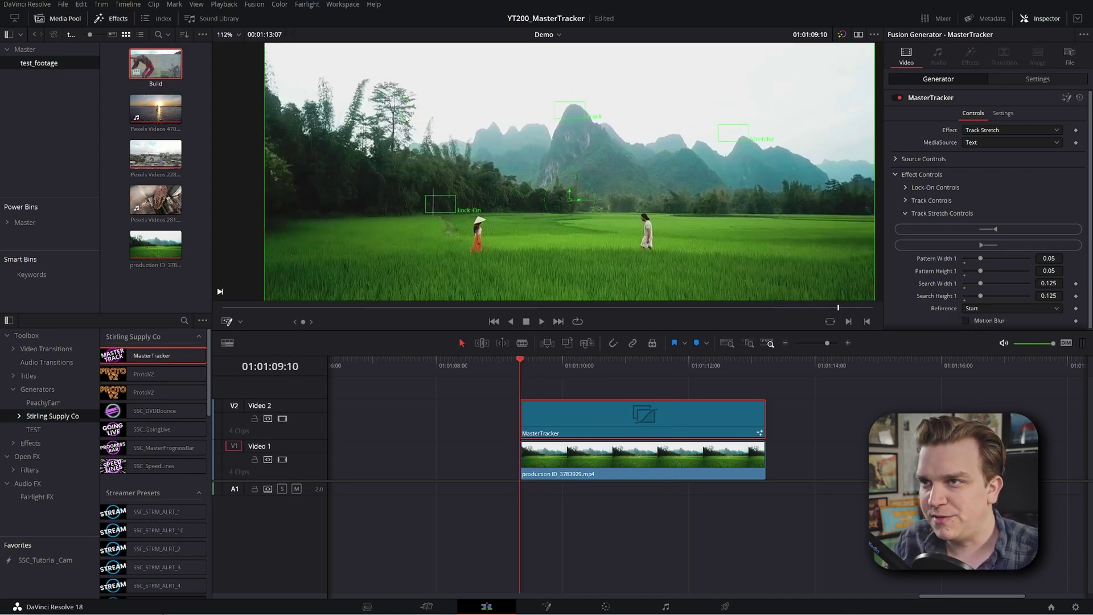
pyautogui.scroll(6, 491, 238)
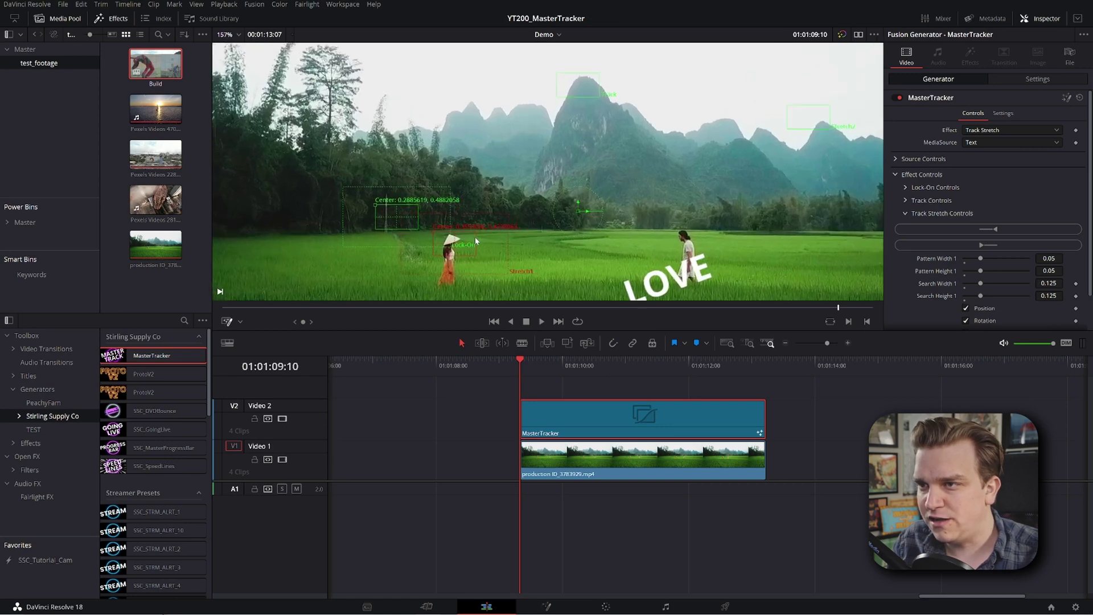
pyautogui.moveTo(475, 237); pyautogui.dragTo(548, 236)
pyautogui.scroll(6, 548, 231)
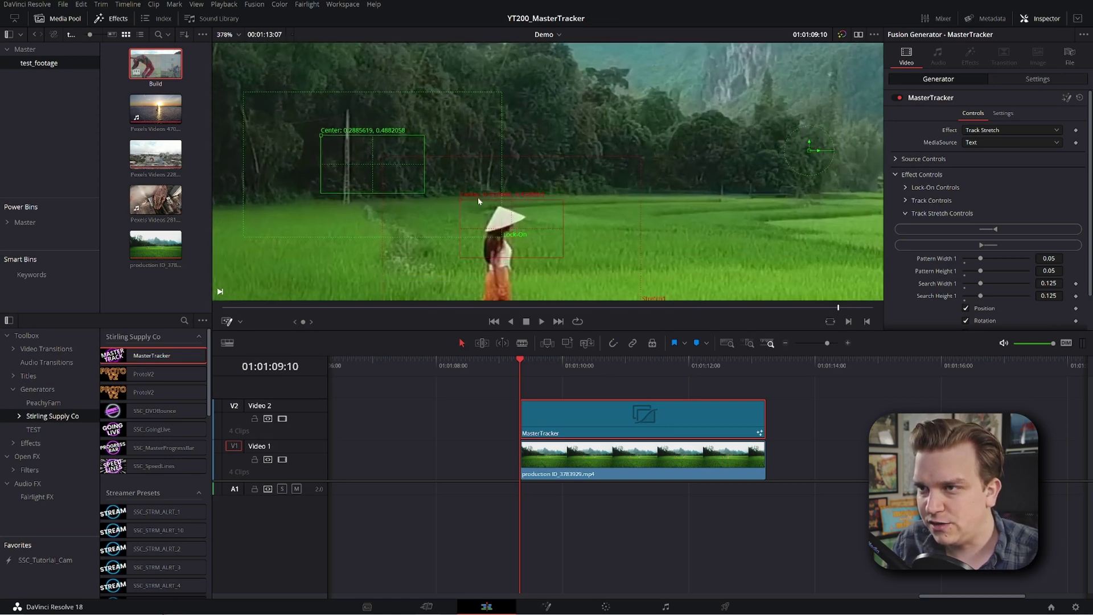
pyautogui.scroll(-12, 461, 204)
pyautogui.scroll(4, 721, 148)
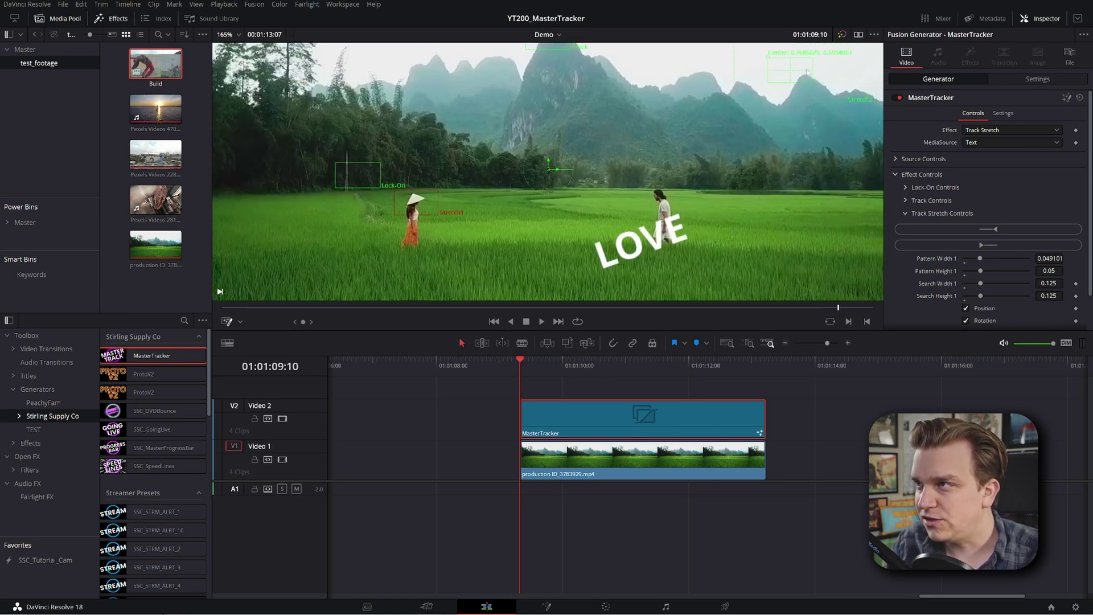
# Position the Stretch2 tracker over the head of the woman in the white dress
pyautogui.click(770, 62)
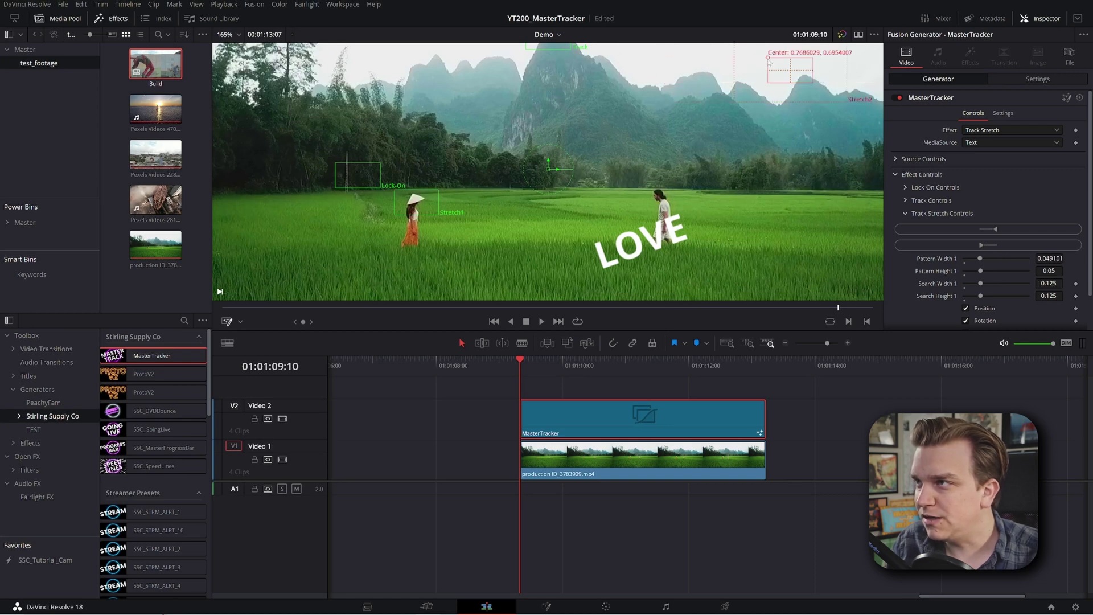
pyautogui.moveTo(769, 61); pyautogui.dragTo(727, 81)
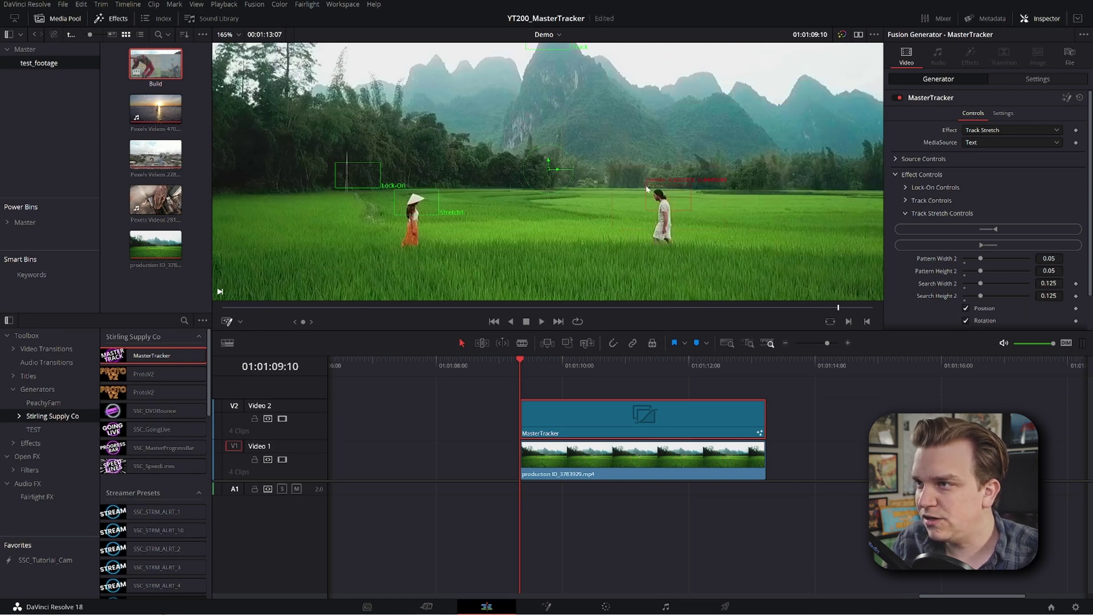
pyautogui.moveTo(648, 188); pyautogui.dragTo(648, 190)
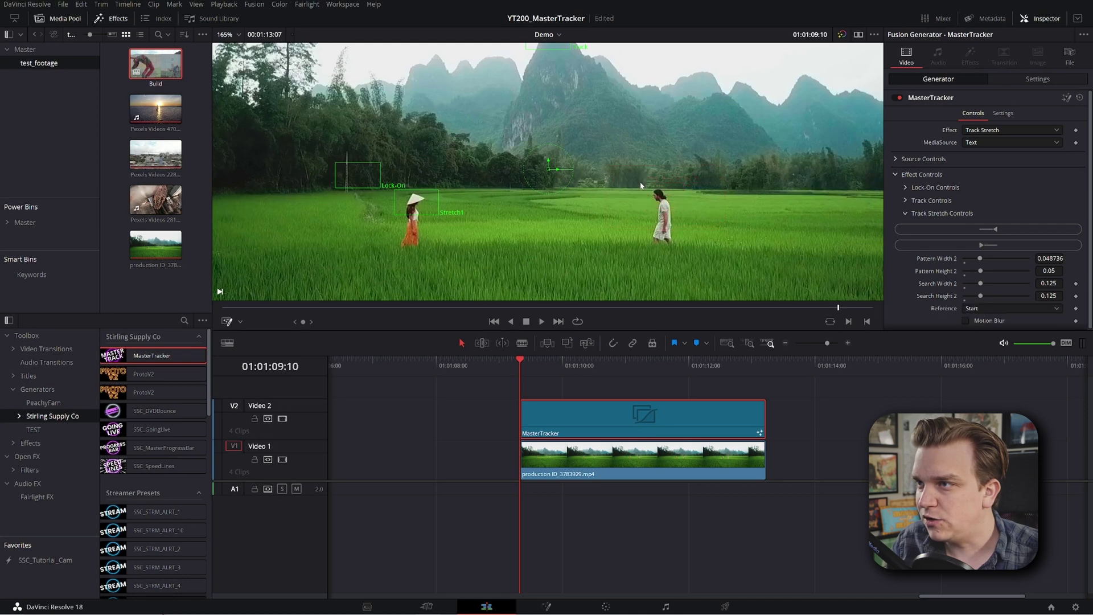
pyautogui.scroll(-2, 628, 268)
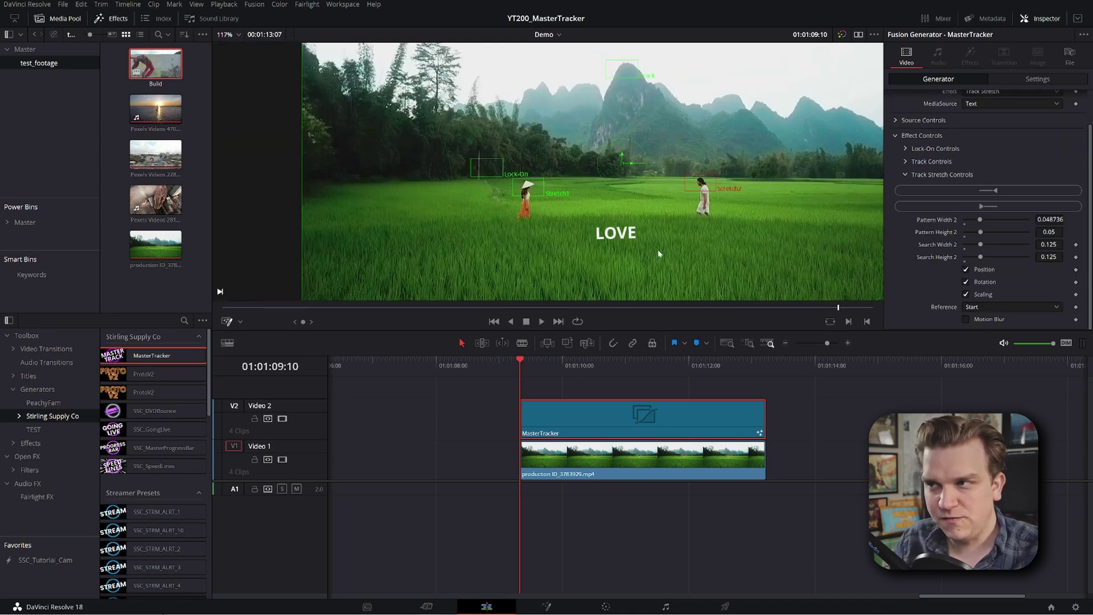
pyautogui.moveTo(658, 251); pyautogui.dragTo(554, 265)
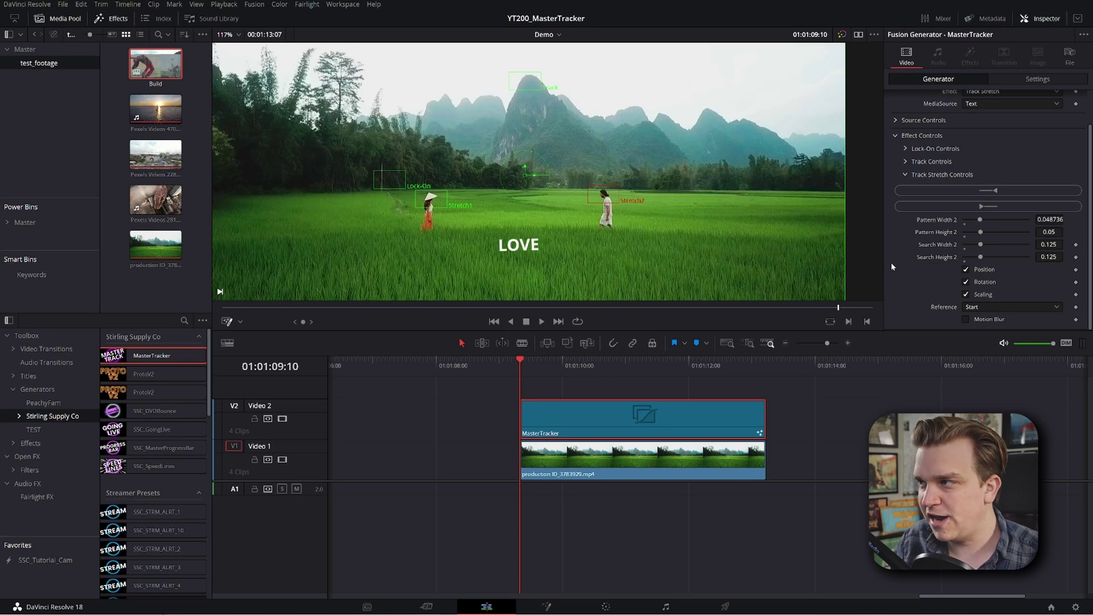
# Track both stretch points forward through the rice-field clip and dismiss the render report
pyautogui.click(976, 208)
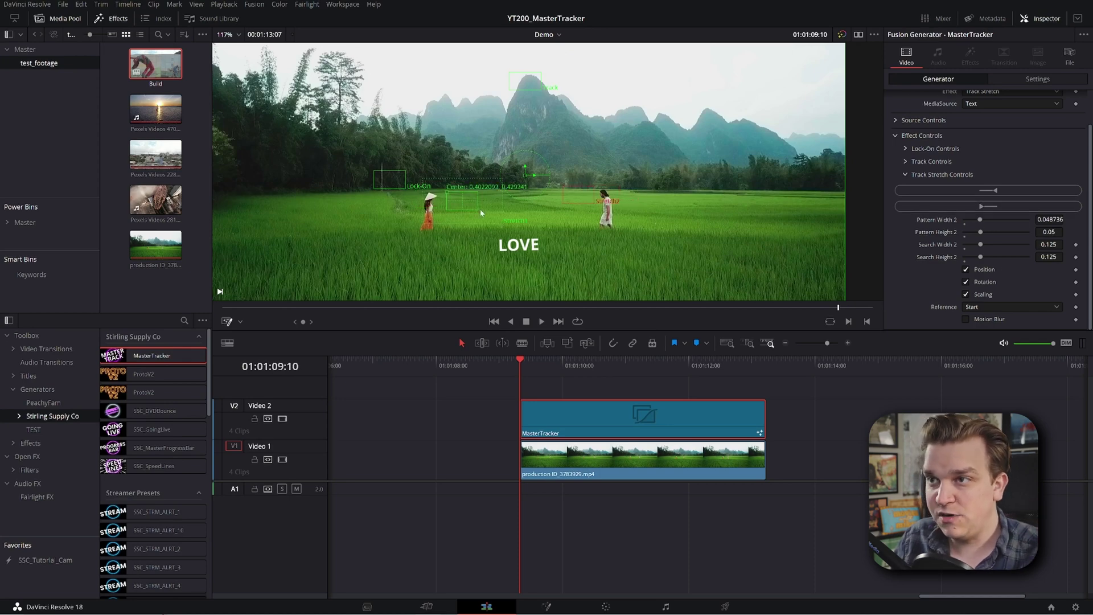
pyautogui.moveTo(455, 211); pyautogui.dragTo(515, 217)
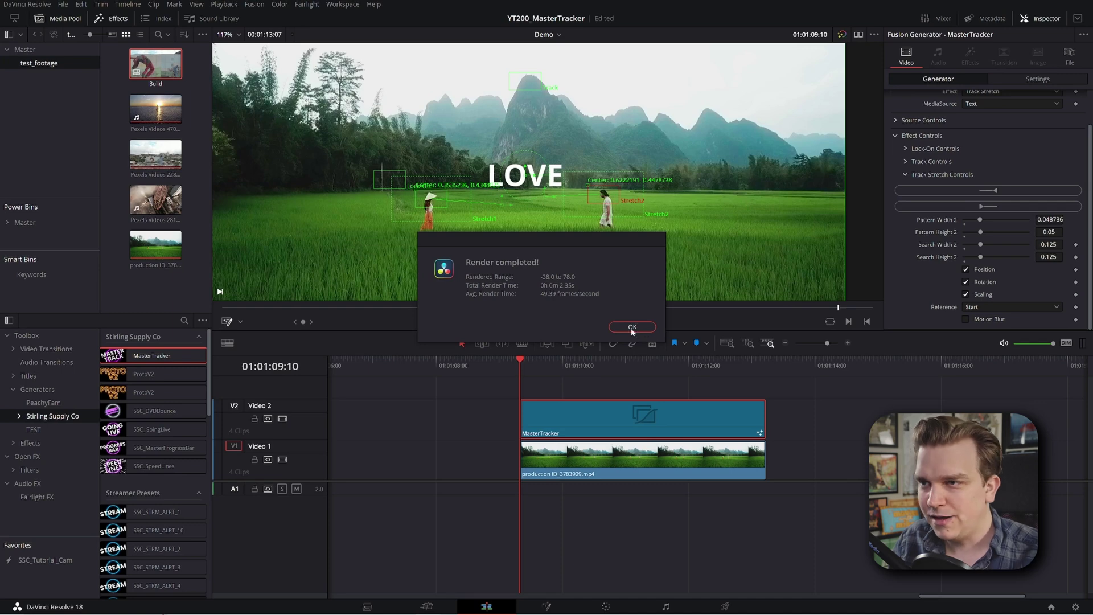
pyautogui.click(632, 327)
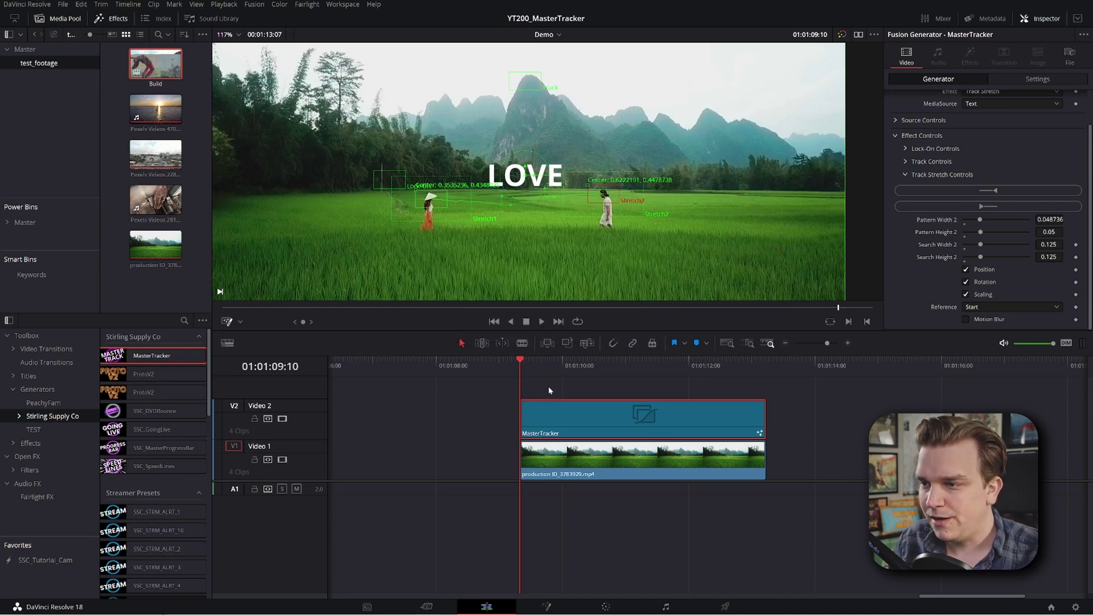
# Play the tracked section twice to check the LOVE text between the two women, and return to the clip's start
pyautogui.click(547, 390)
pyautogui.press('space')
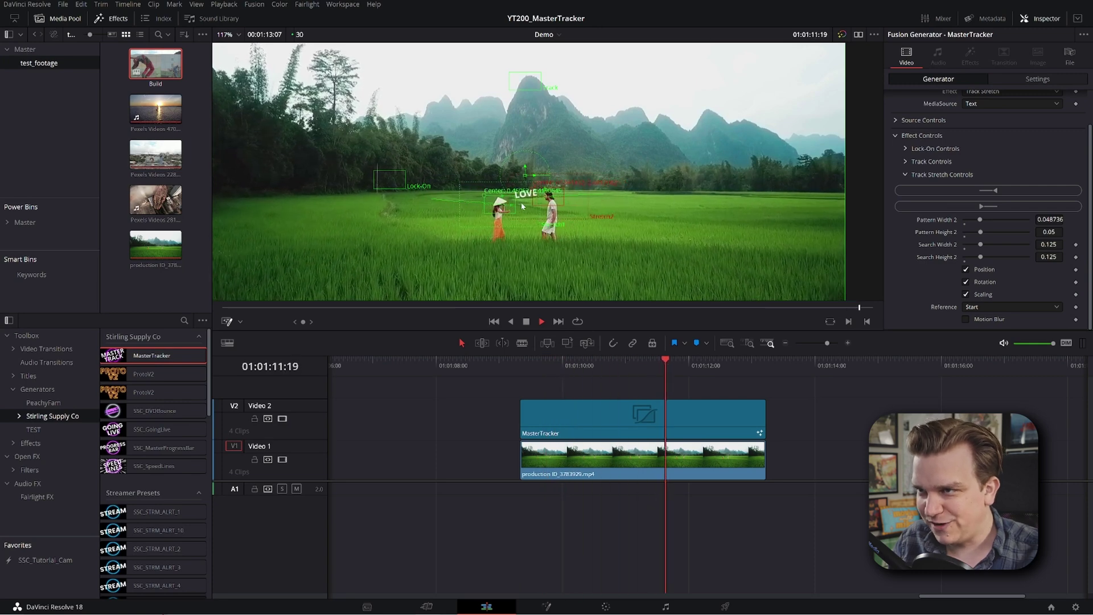
pyautogui.click(518, 364)
pyautogui.moveTo(517, 368); pyautogui.dragTo(522, 368)
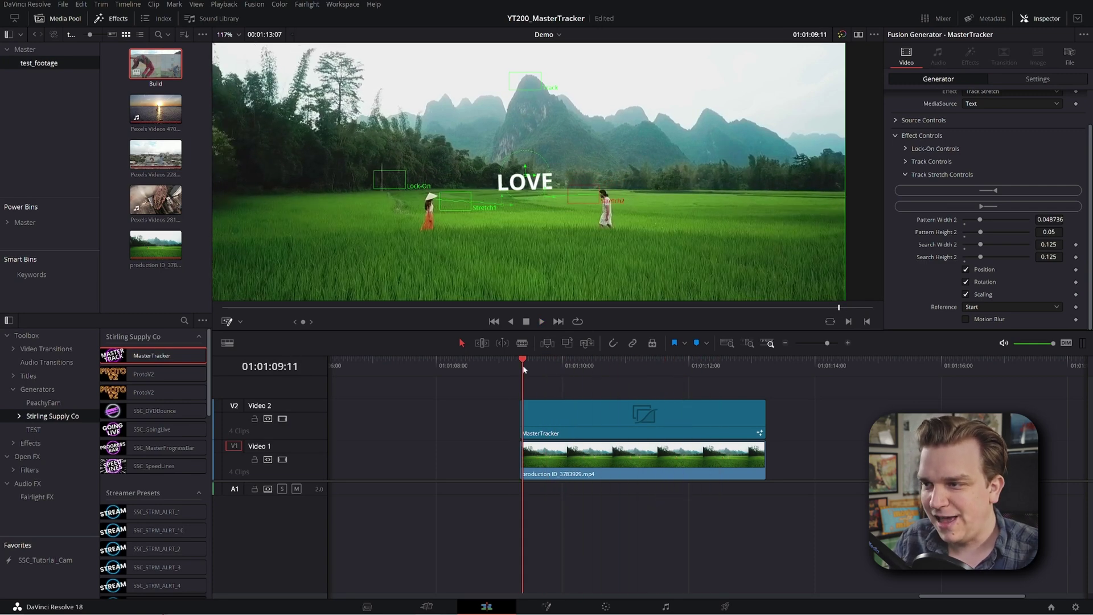
pyautogui.press('space')
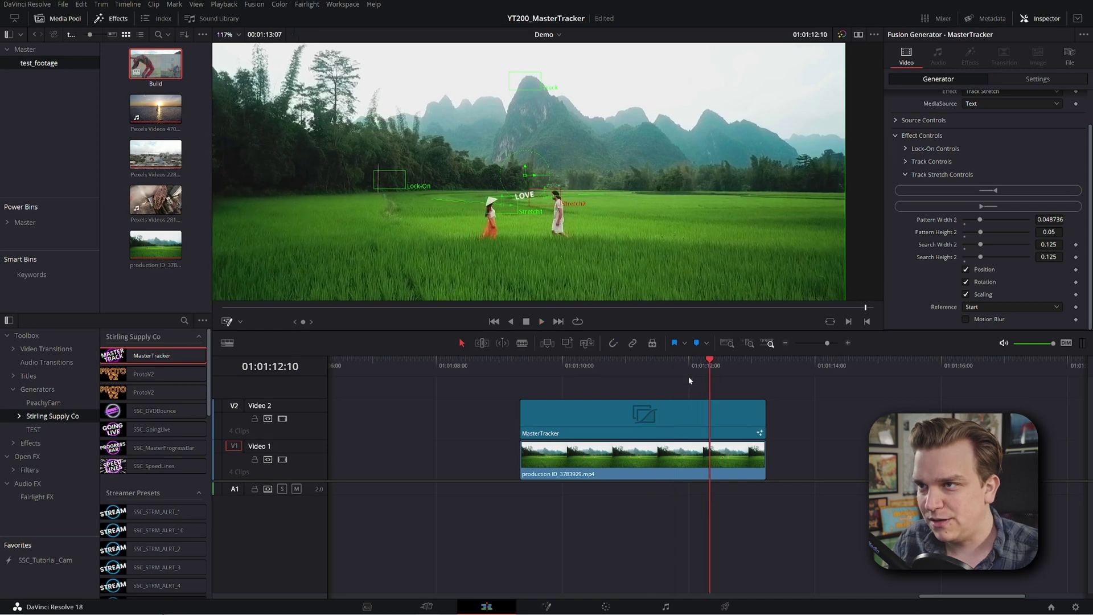
pyautogui.click(686, 377)
pyautogui.moveTo(688, 378); pyautogui.dragTo(520, 402)
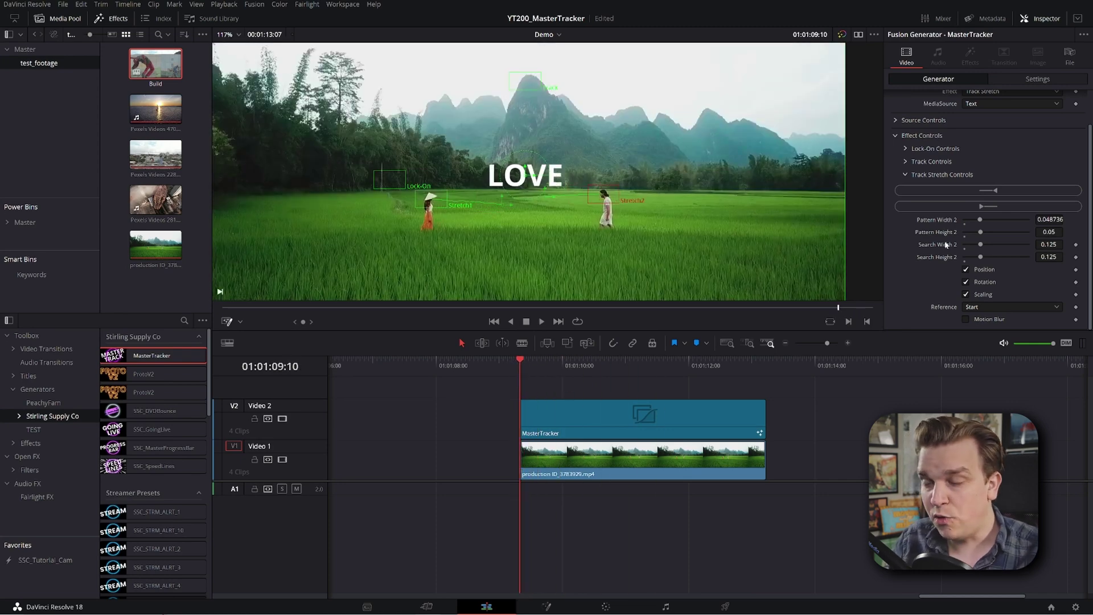
# Examine the Reference options in the Track Stretch Controls, keeping Start selected
pyautogui.click(974, 311)
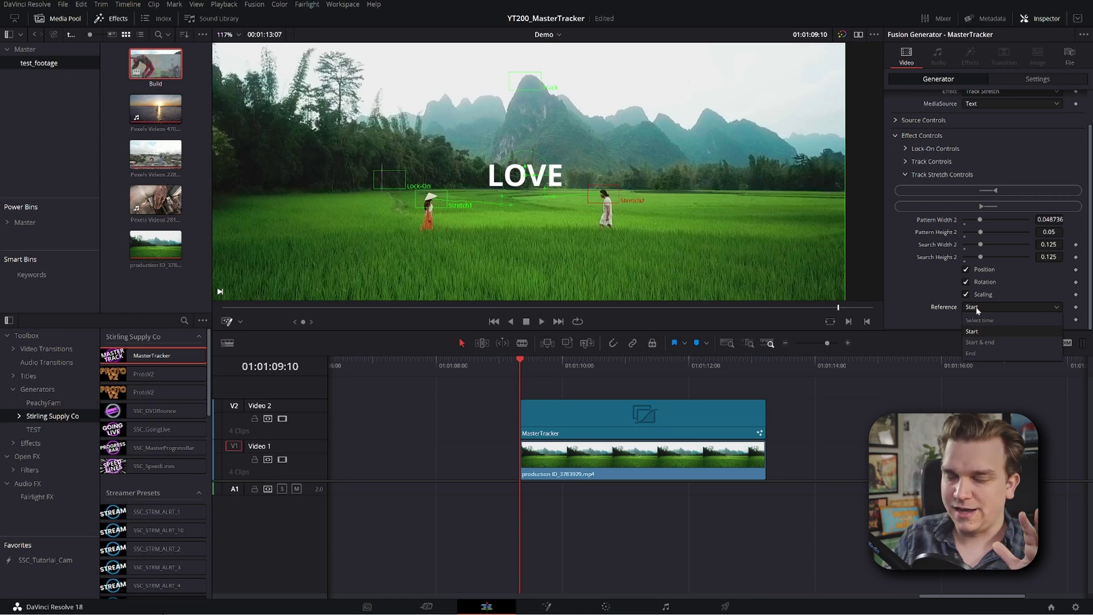
pyautogui.click(976, 306)
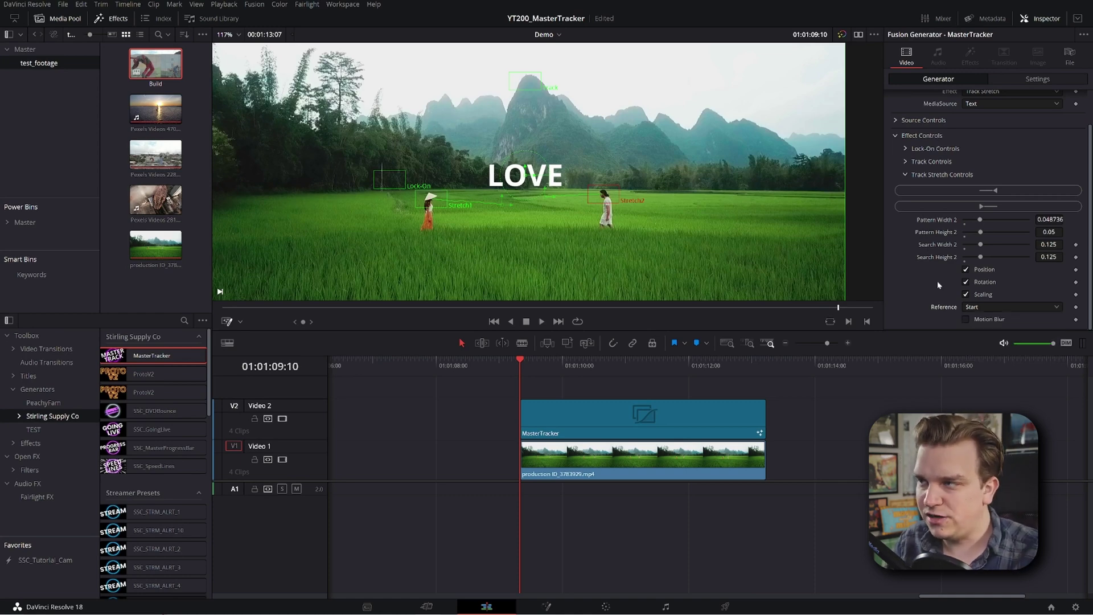
pyautogui.scroll(2, 919, 231)
pyautogui.scroll(-2, 919, 228)
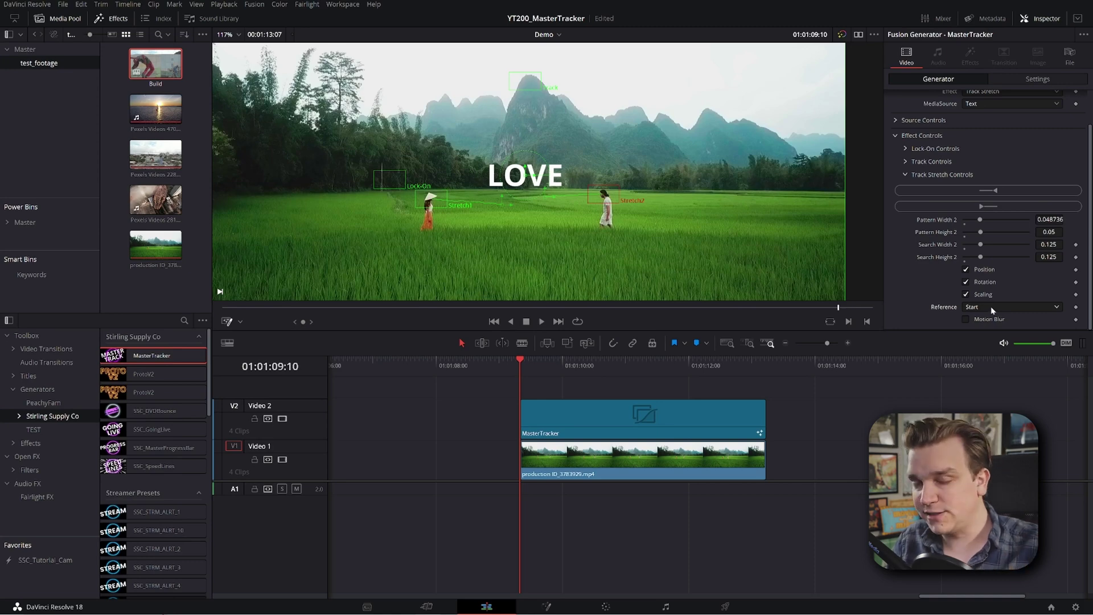
pyautogui.click(991, 307)
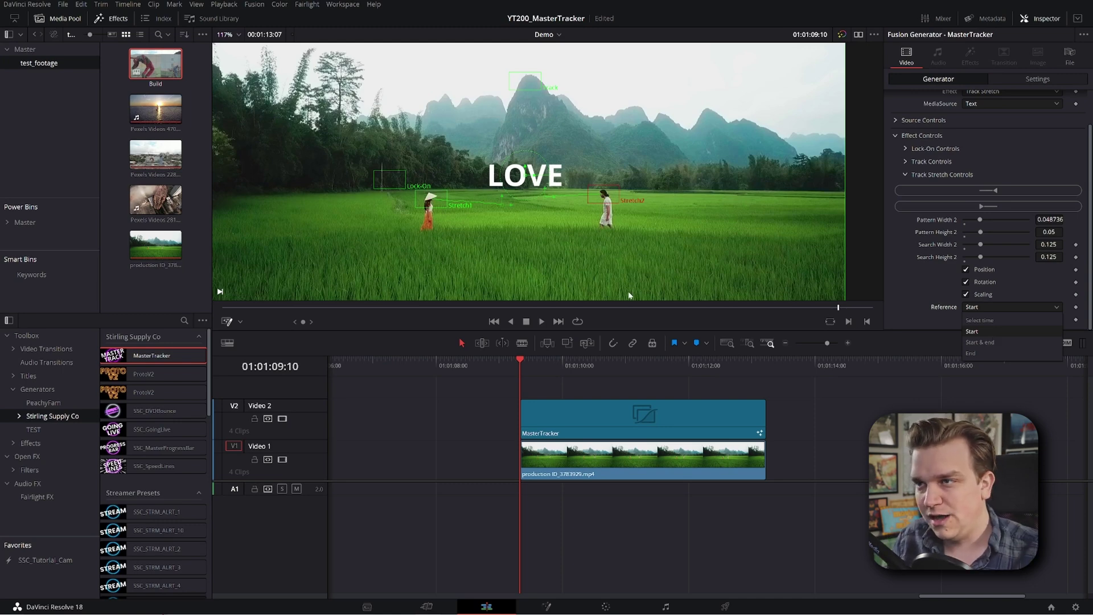
pyautogui.click(989, 332)
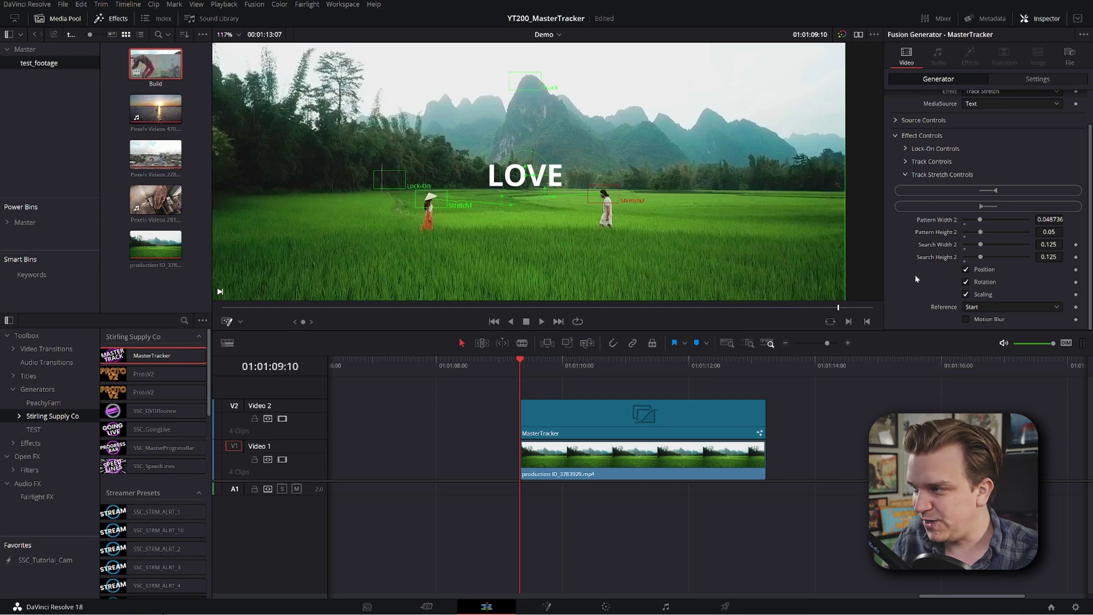
# In the Source Controls, set the LOVE text's Scale to 0.1693 and its Center X to 0.483
pyautogui.scroll(2, 991, 256)
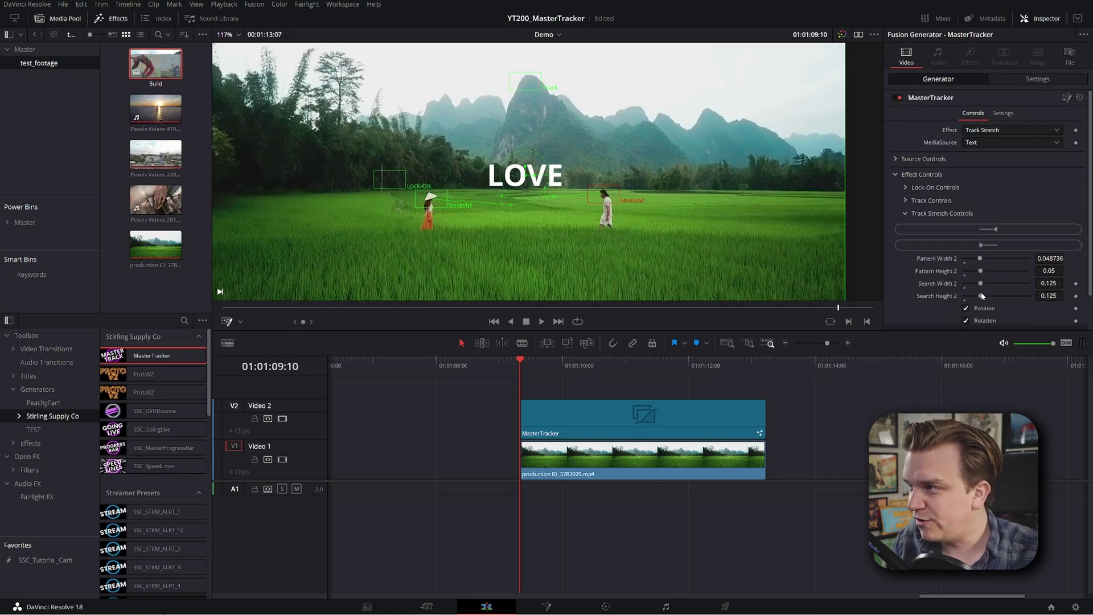
pyautogui.click(903, 161)
pyautogui.scroll(-2, 993, 267)
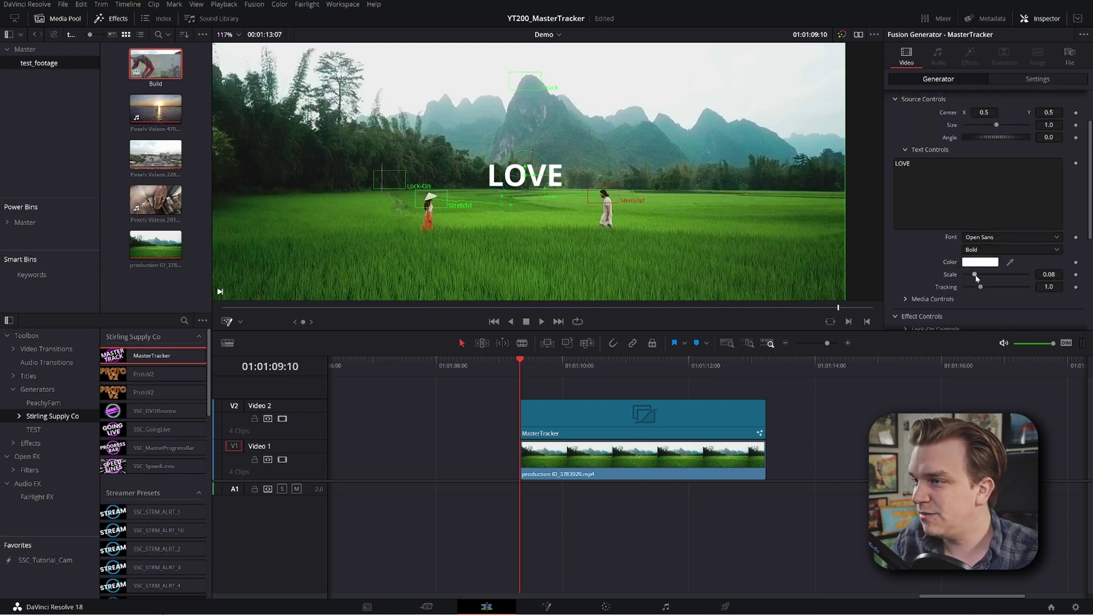
pyautogui.moveTo(975, 275); pyautogui.dragTo(989, 276)
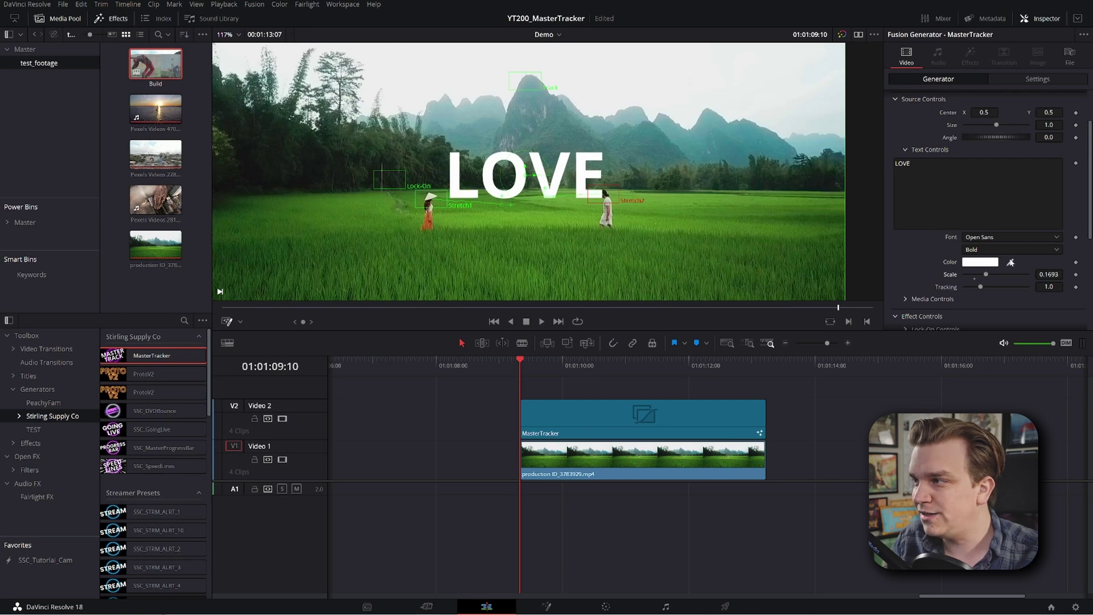
pyautogui.moveTo(984, 112); pyautogui.dragTo(975, 112)
# Play the rice-field section from its start to preview the enlarged LOVE text stretching between the women
pyautogui.click(541, 321)
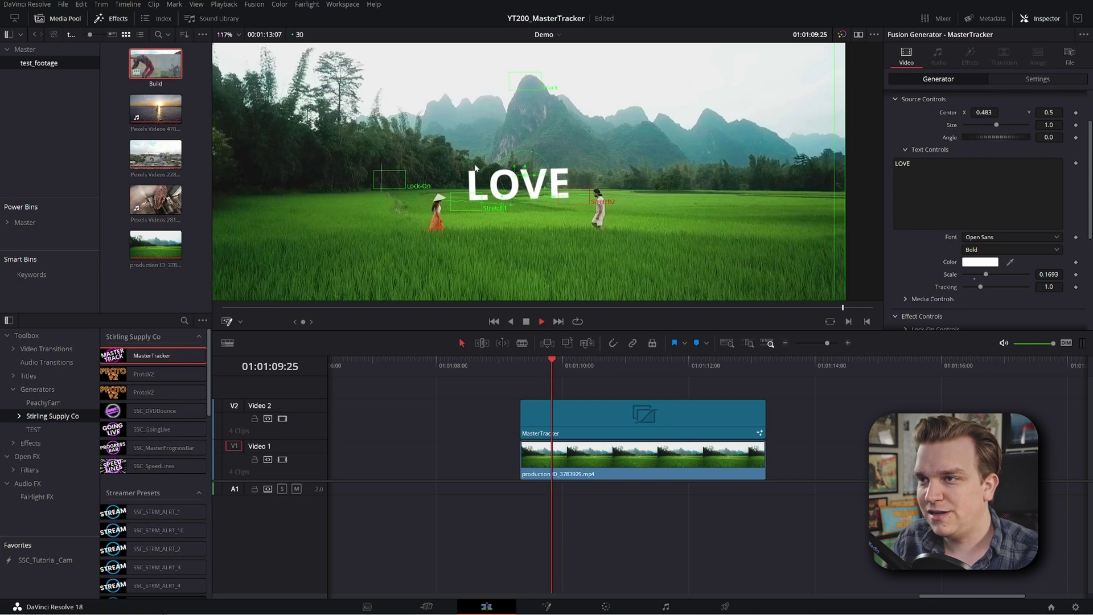
pyautogui.click(542, 322)
pyautogui.click(524, 364)
pyautogui.press('space')
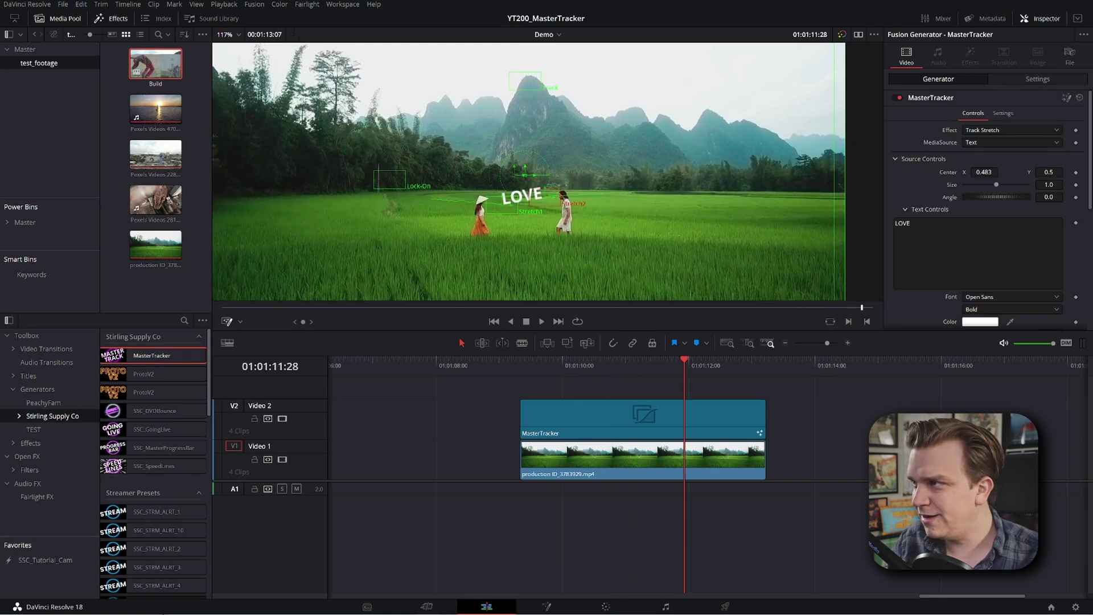
# Switch the MasterTracker's MediaSource from Text to Drop Zone
pyautogui.scroll(-8, 941, 242)
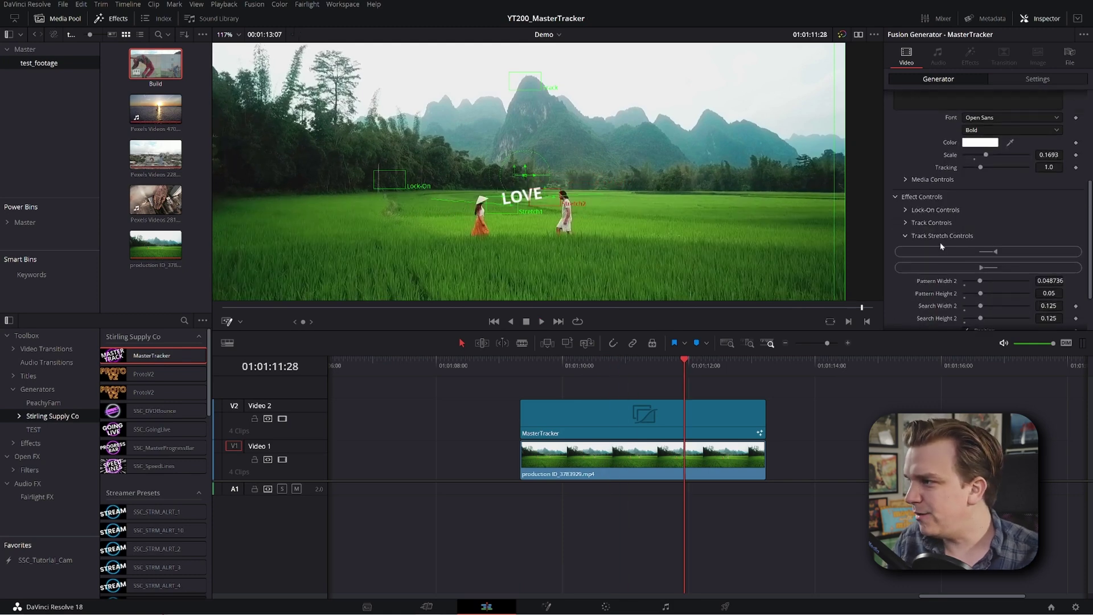
pyautogui.scroll(8, 946, 256)
pyautogui.click(977, 143)
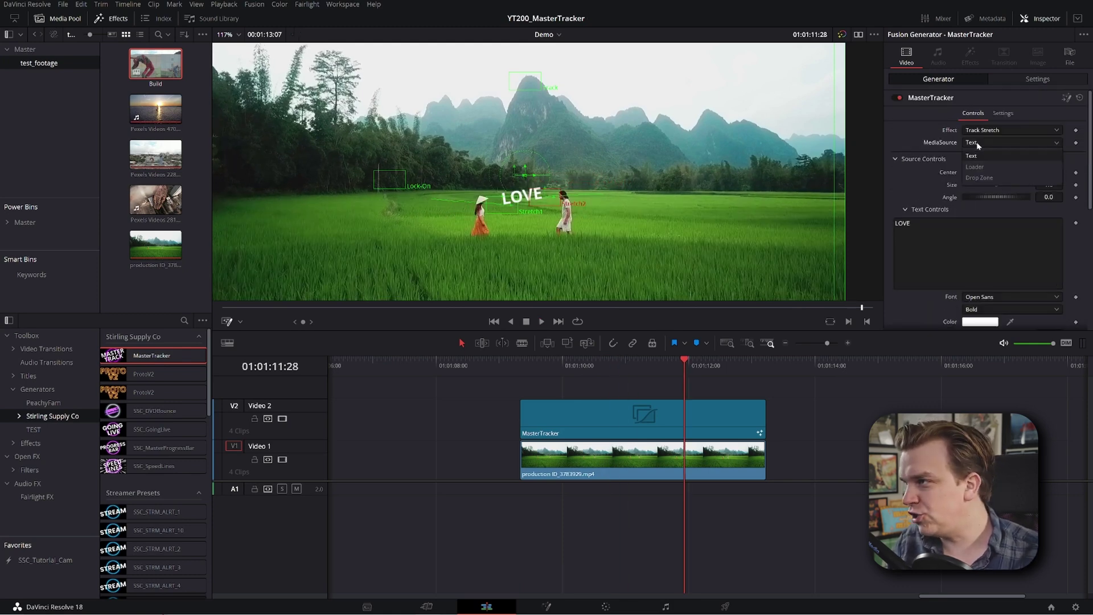
pyautogui.click(987, 168)
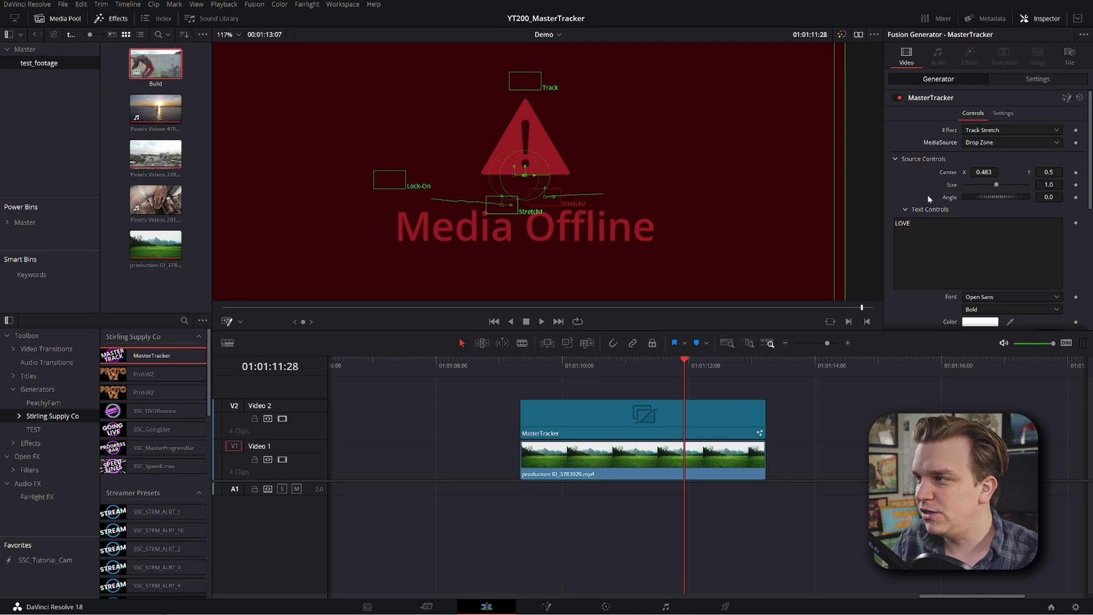
# Assign DaVinci-Resolve-Logo-Square.tif from the Master bin as the Media Controls' clip and move the playhead to 01:01:09:11
pyautogui.click(906, 210)
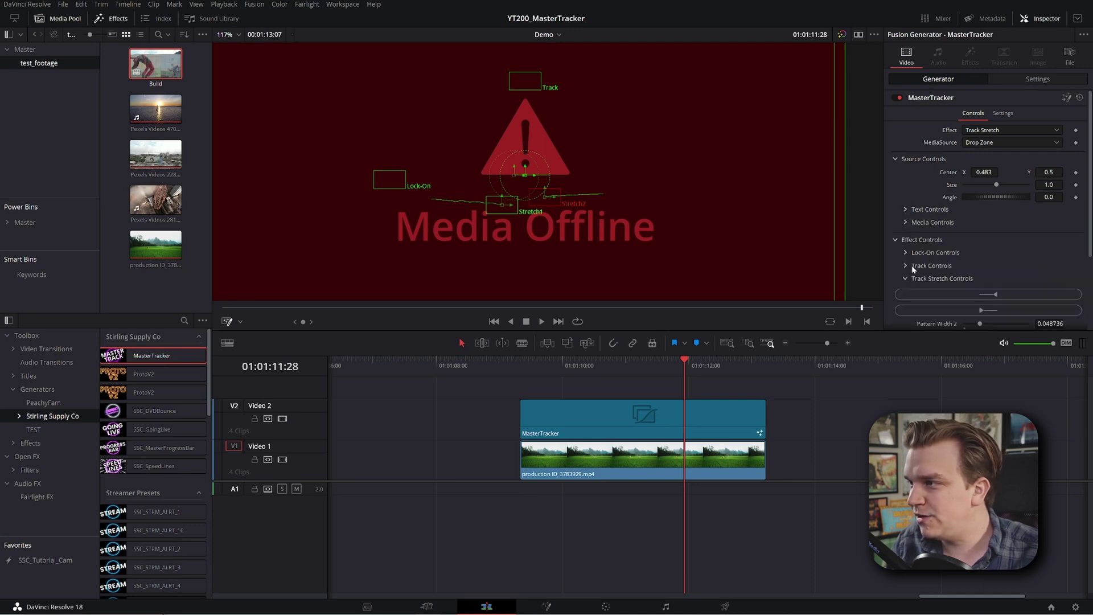
pyautogui.click(907, 223)
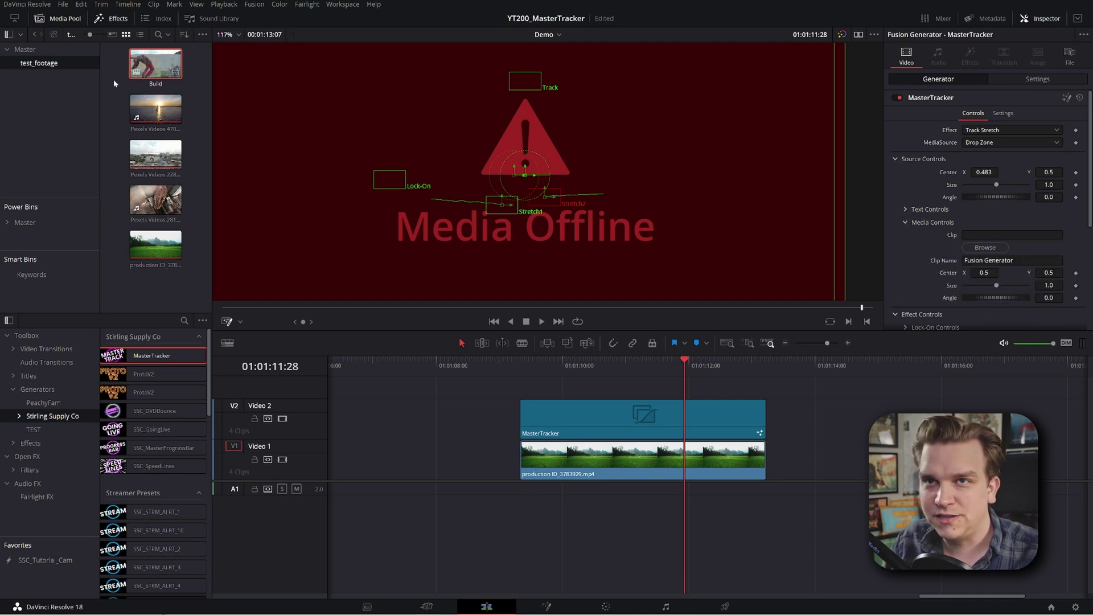
pyautogui.click(42, 51)
pyautogui.moveTo(156, 64); pyautogui.dragTo(1012, 263)
pyautogui.moveTo(645, 376); pyautogui.dragTo(524, 390)
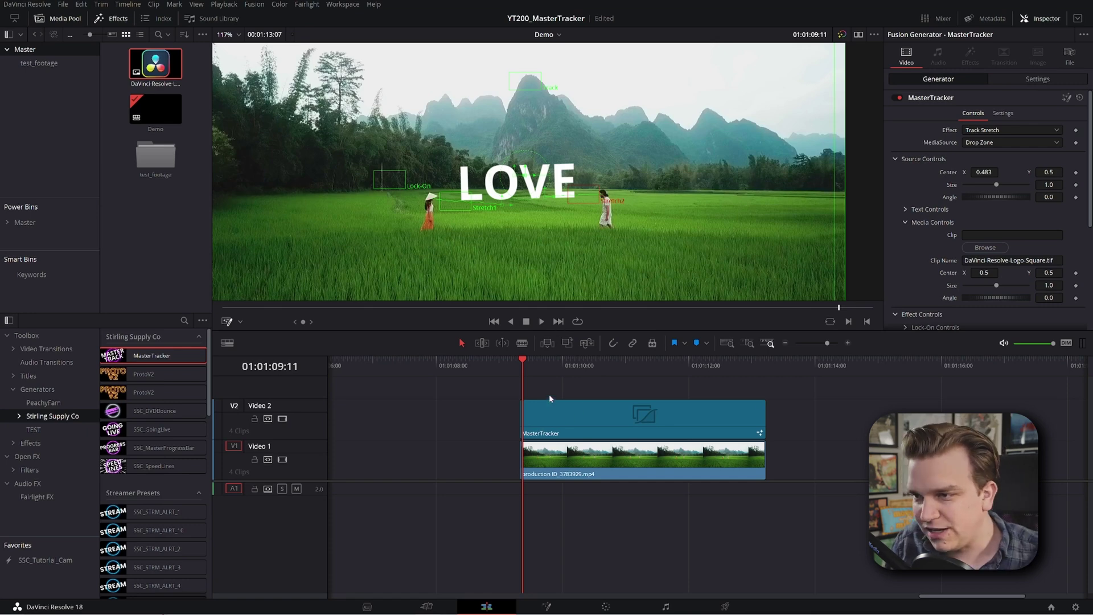
# Examine the MasterTracker's MediaIn2 and Text2 nodes in Fusion, checking the logo at frames 0 and 1, and return to the edit timeline
pyautogui.hotkey('shift', '5')
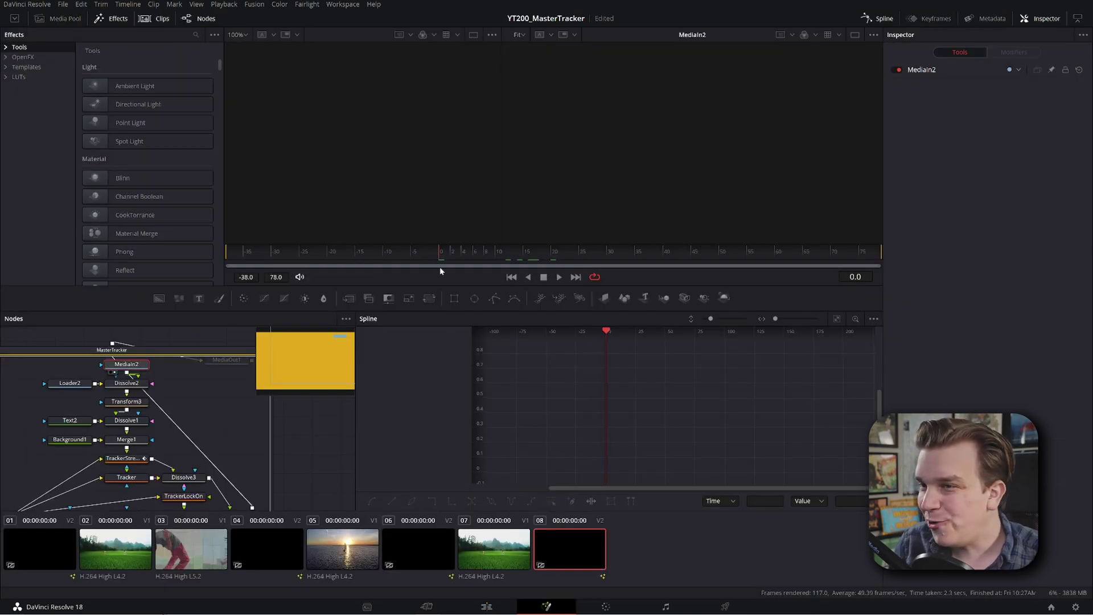
pyautogui.click(444, 265)
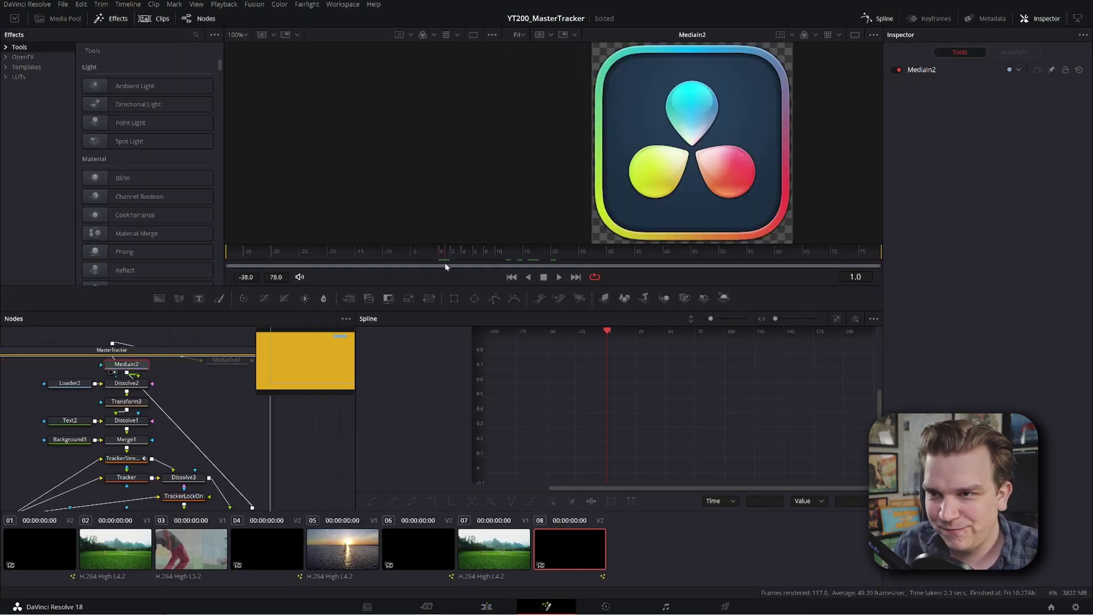
pyautogui.click(443, 265)
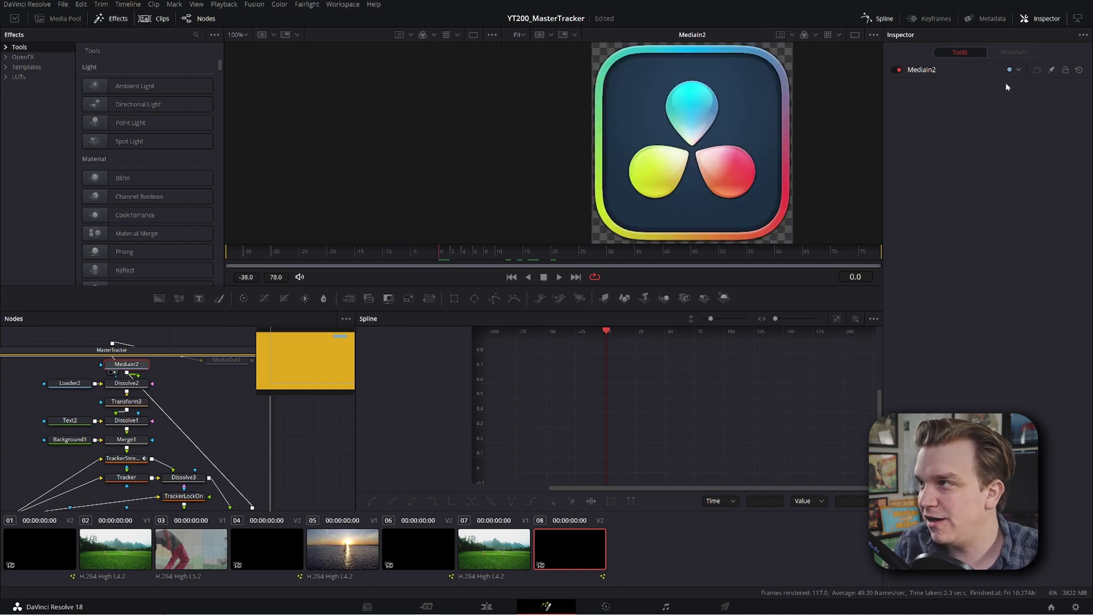
pyautogui.hotkey('shift', '4')
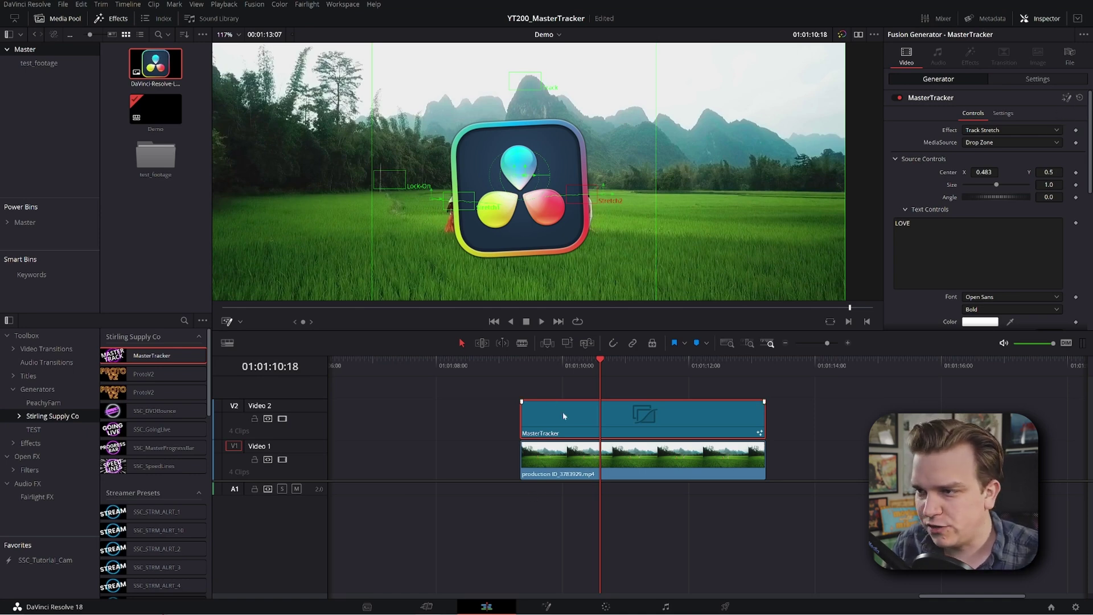
pyautogui.click(1066, 98)
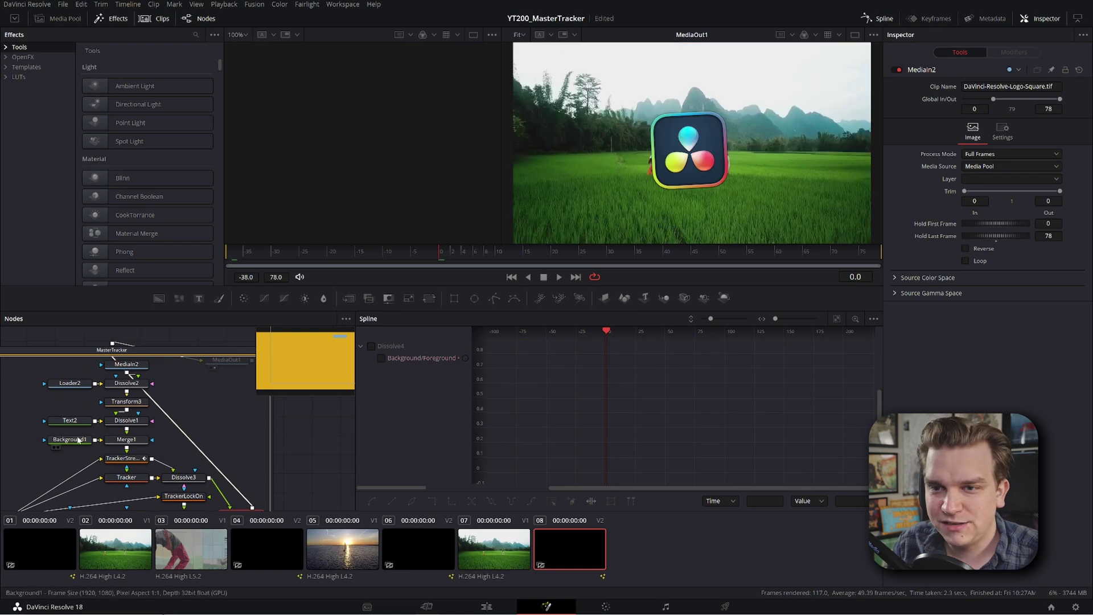
pyautogui.click(71, 421)
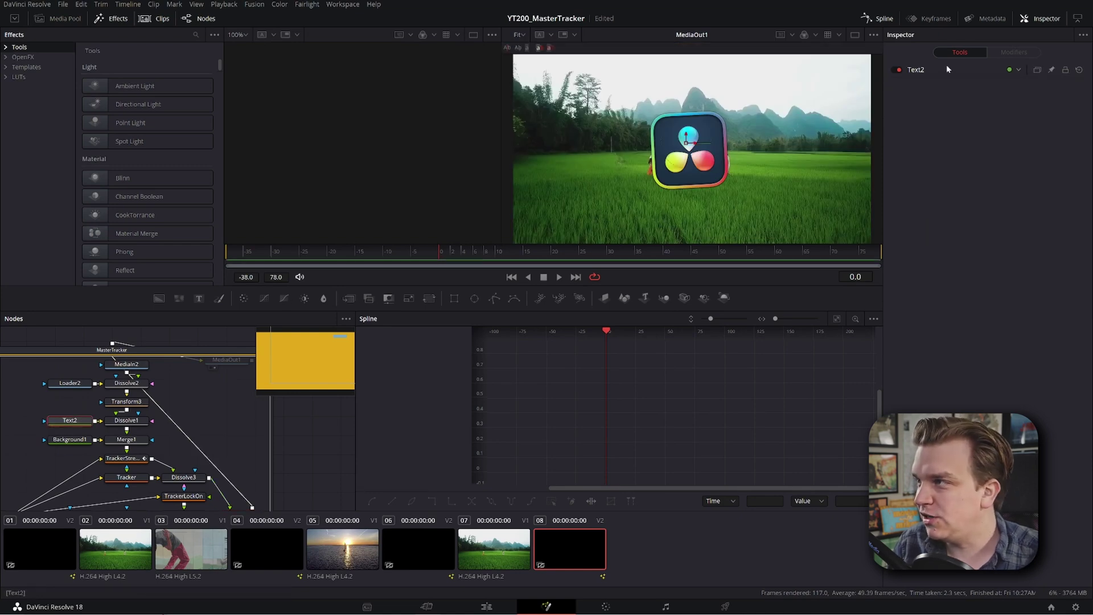
pyautogui.click(126, 364)
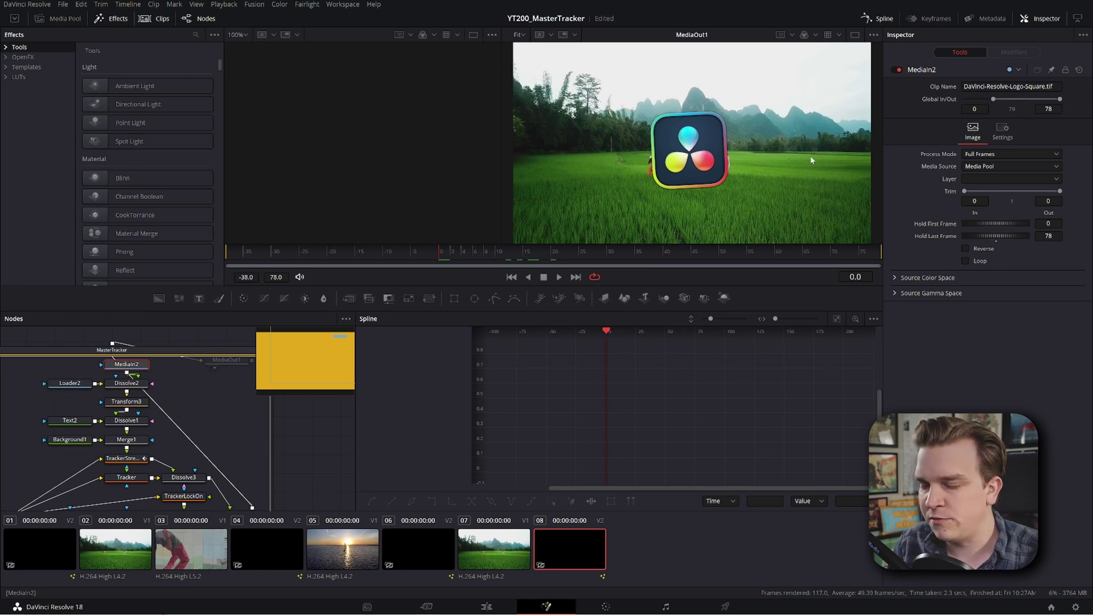
pyautogui.click(487, 607)
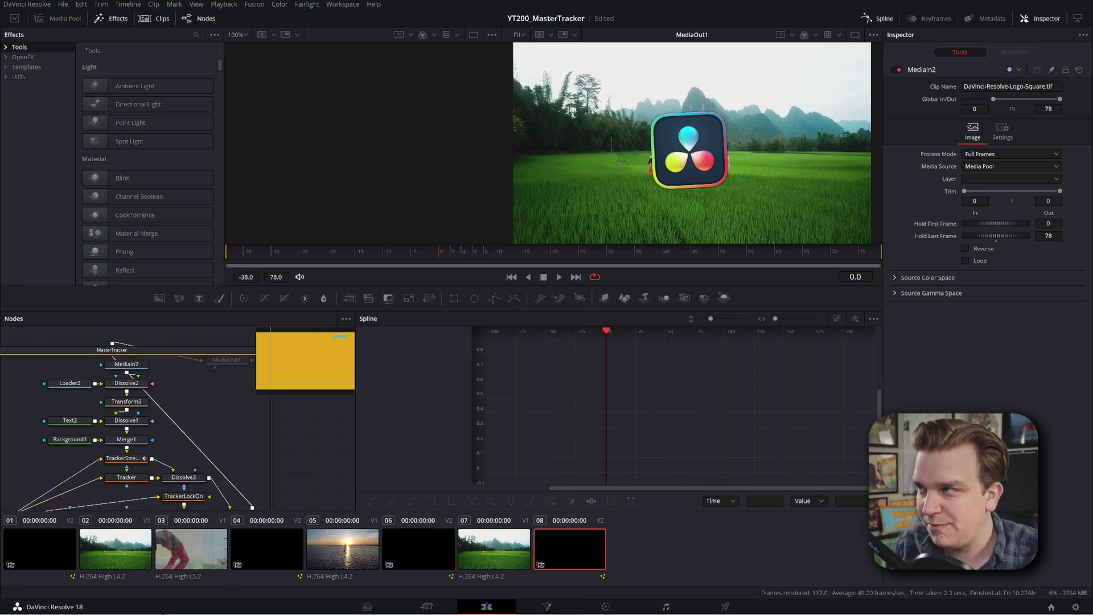
# Try placing another MasterTracker on Video 3 above the existing one and lengthening its end slightly, and delete it
pyautogui.moveTo(153, 355); pyautogui.dragTo(521, 392)
pyautogui.moveTo(556, 393)
pyautogui.mouseDown()
pyautogui.moveTo(523, 388)
pyautogui.moveTo(557, 396)
pyautogui.mouseUp()
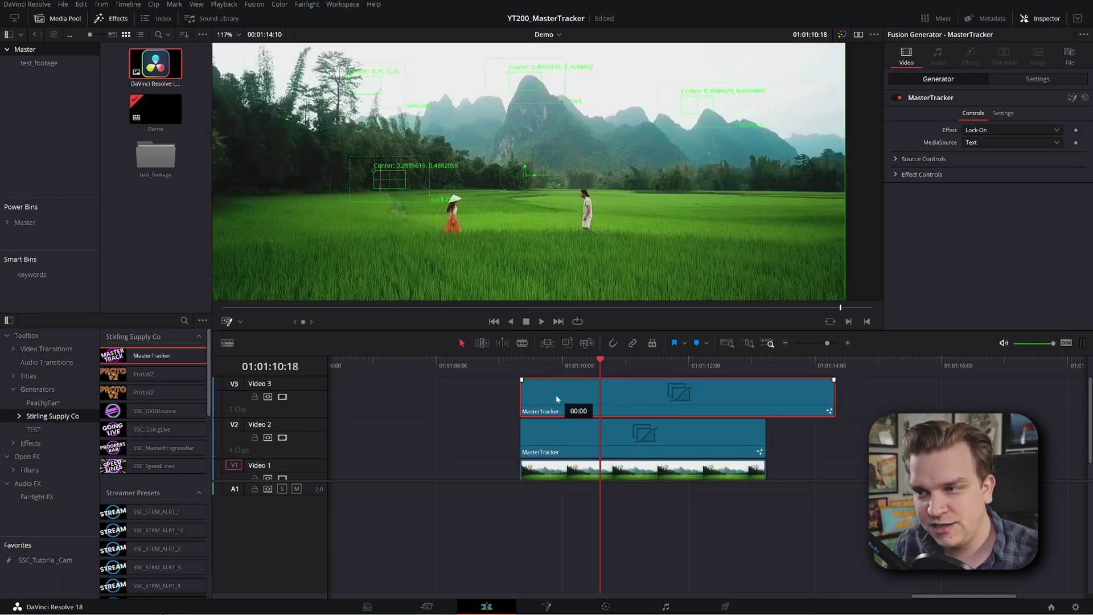
pyautogui.moveTo(835, 401)
pyautogui.mouseDown()
pyautogui.moveTo(757, 399)
pyautogui.moveTo(842, 402)
pyautogui.mouseUp()
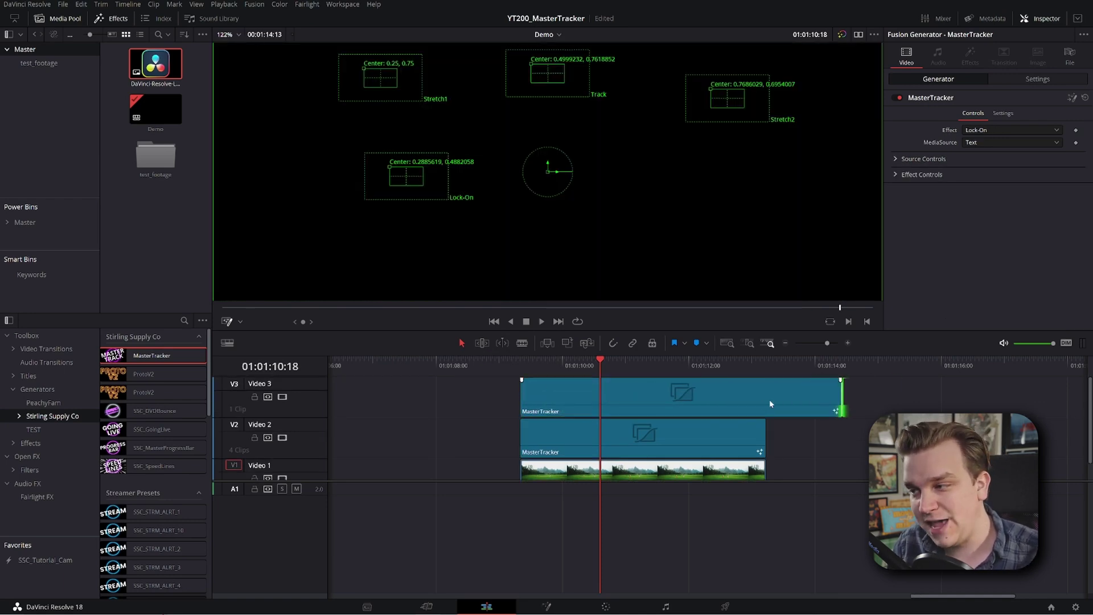
pyautogui.press('BackSpace')
# In the Video 2 MasterTracker's Fusion composition, extend MediaIn2's Global In to the beginning of its range, and return to the edit timeline
pyautogui.click(616, 434)
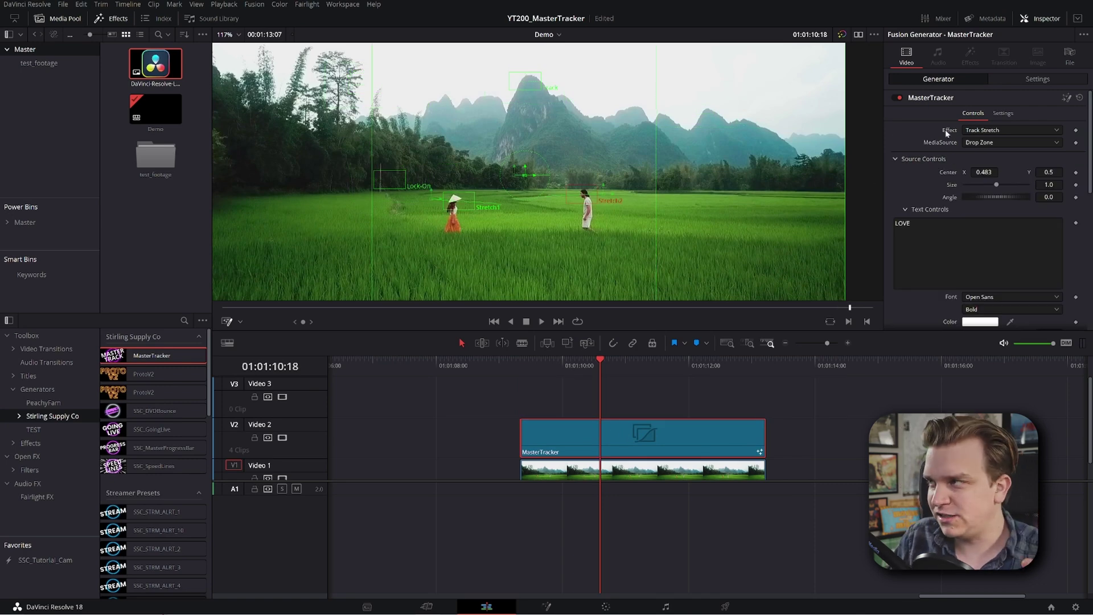
pyautogui.click(1067, 100)
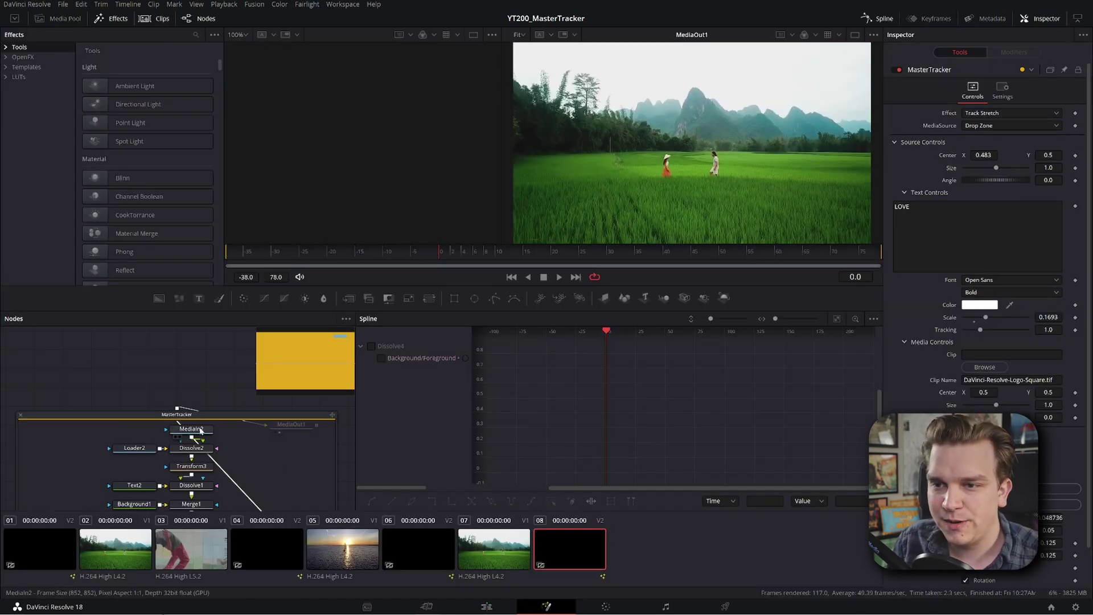
pyautogui.moveTo(994, 99); pyautogui.dragTo(973, 106)
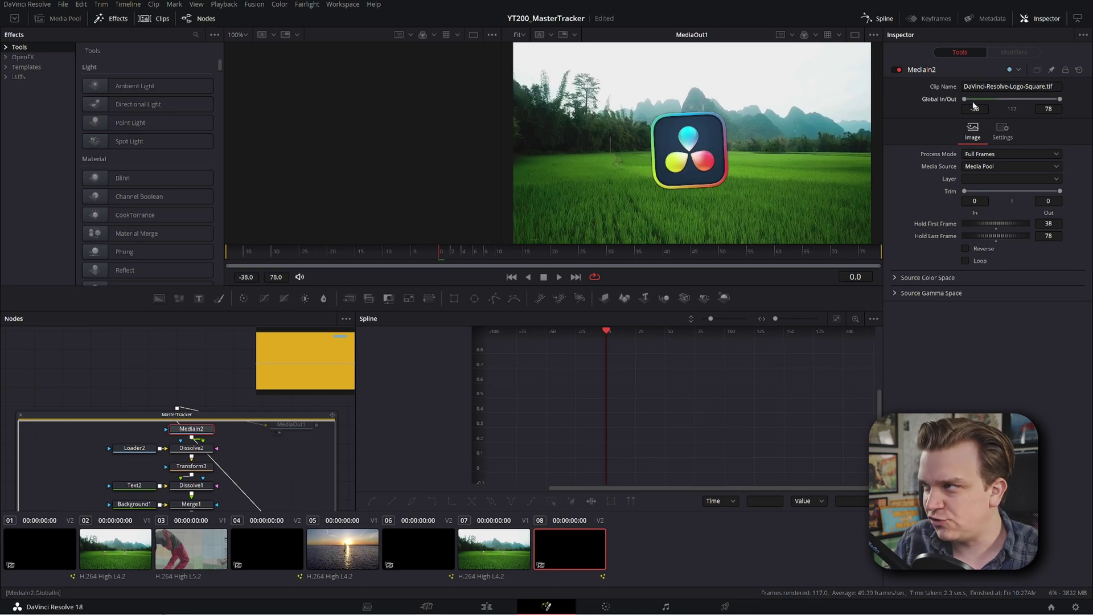
pyautogui.click(486, 606)
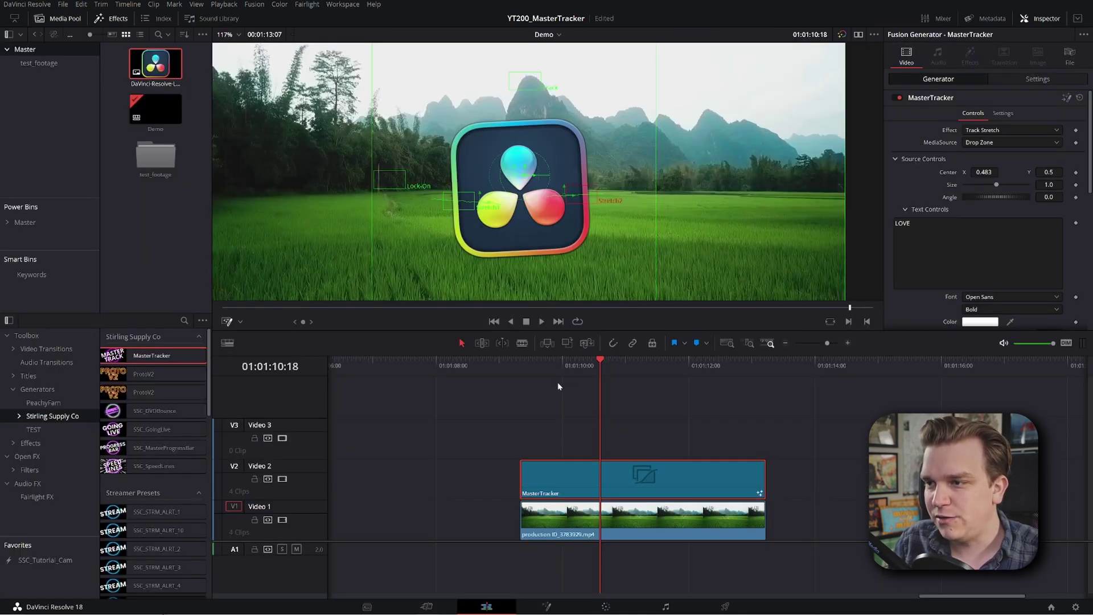
# At 01:01:09:10, set the logo's Source Controls to Size 0.42, Center X 0.498, Center Y 0.528 and Angle 9.0
pyautogui.moveTo(558, 386); pyautogui.dragTo(520, 375)
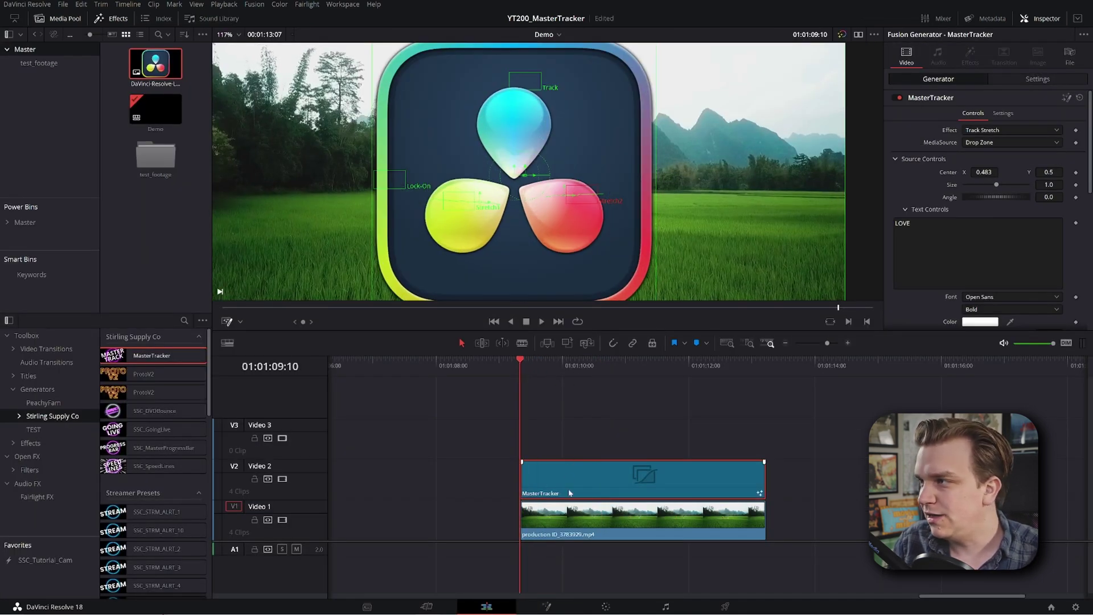
pyautogui.moveTo(987, 185)
pyautogui.mouseDown()
pyautogui.moveTo(951, 186)
pyautogui.moveTo(979, 192)
pyautogui.mouseUp()
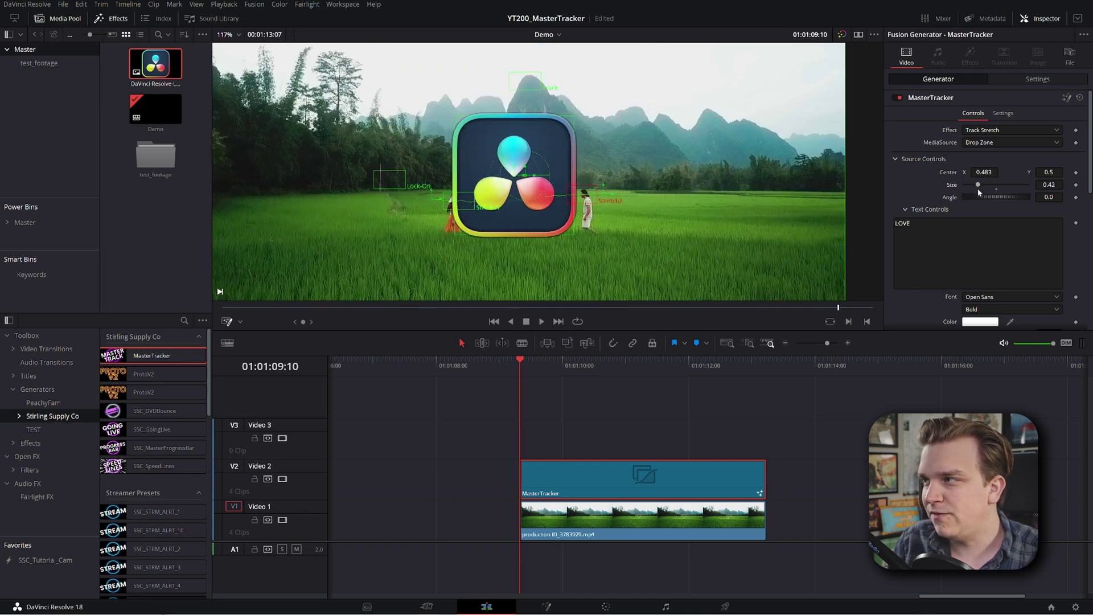
pyautogui.moveTo(1048, 172); pyautogui.dragTo(1061, 172)
pyautogui.moveTo(984, 172)
pyautogui.mouseDown()
pyautogui.moveTo(995, 172)
pyautogui.moveTo(983, 172)
pyautogui.mouseUp()
pyautogui.moveTo(1042, 197); pyautogui.dragTo(1061, 197)
# Play the rice-field section to preview the tilted logo stretching between the women, and move the playhead to 01:01:09:14
pyautogui.click(654, 426)
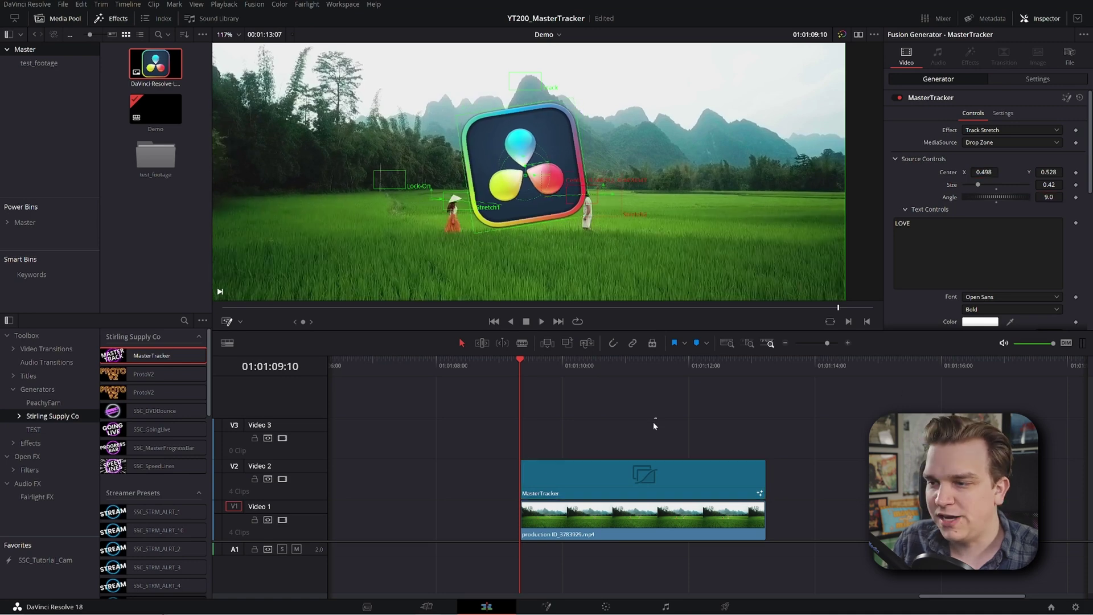
pyautogui.press('space')
pyautogui.click(528, 365)
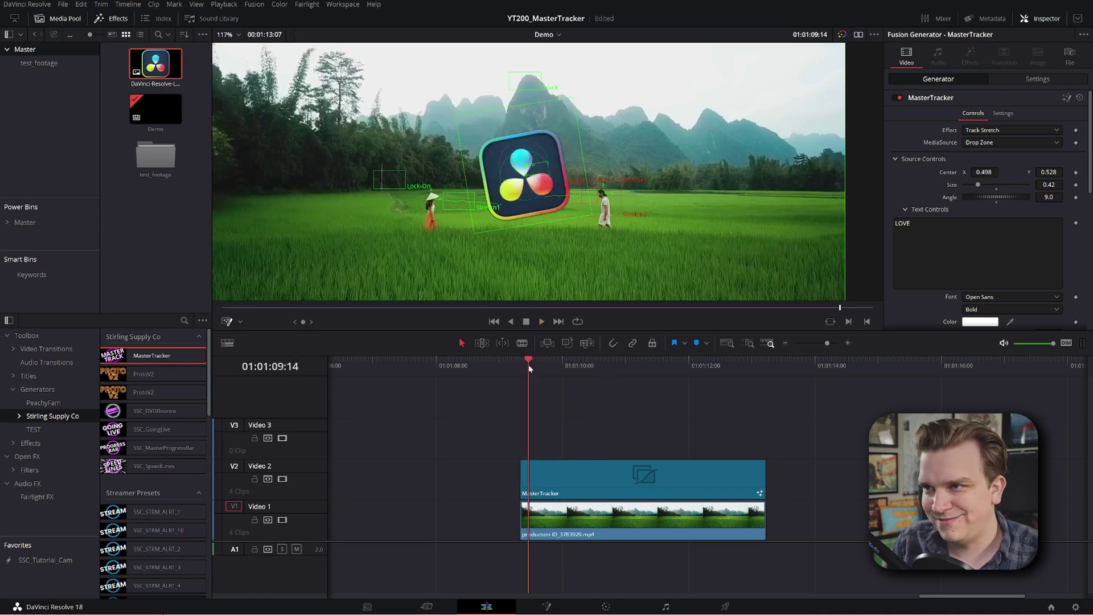